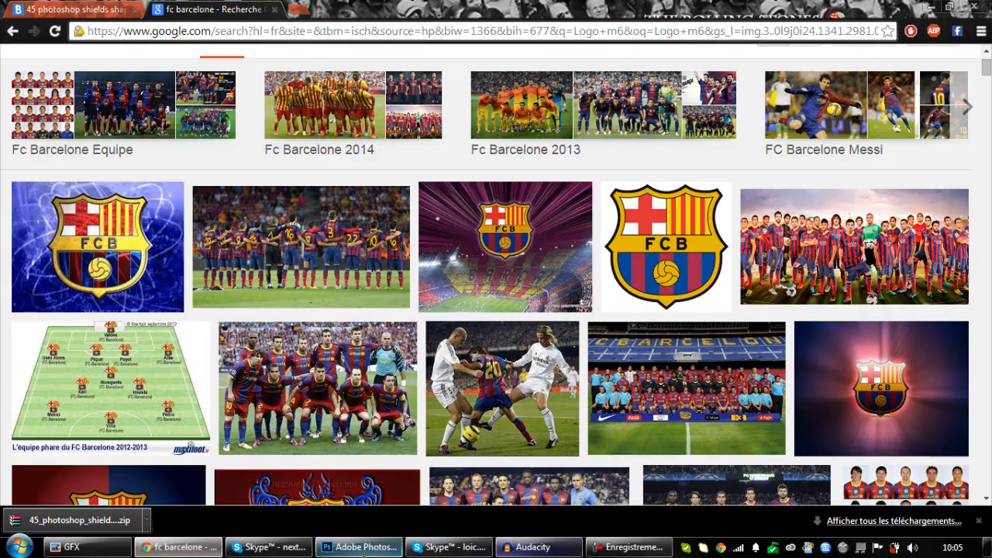
left_click(364, 555)
left_click(391, 550)
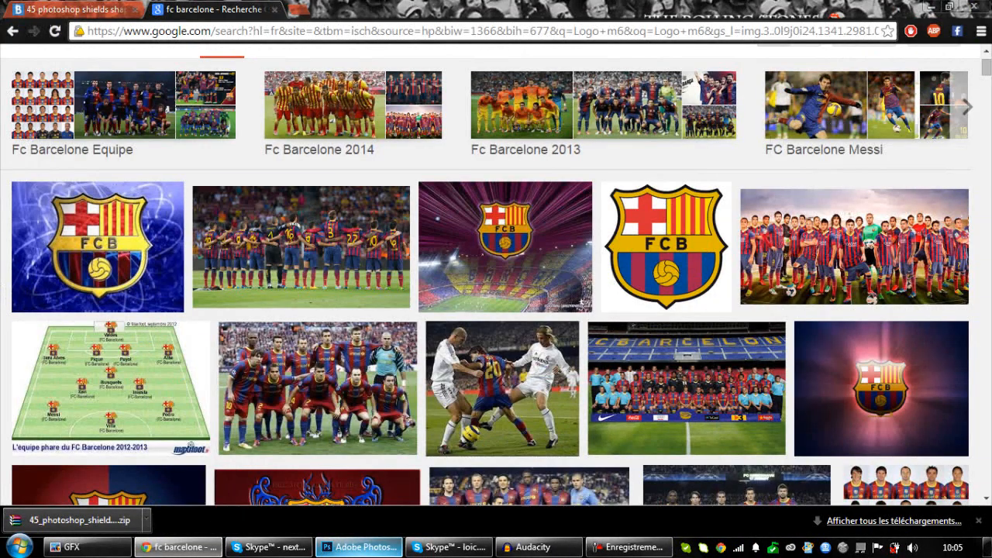
left_click(391, 550)
left_click(391, 550)
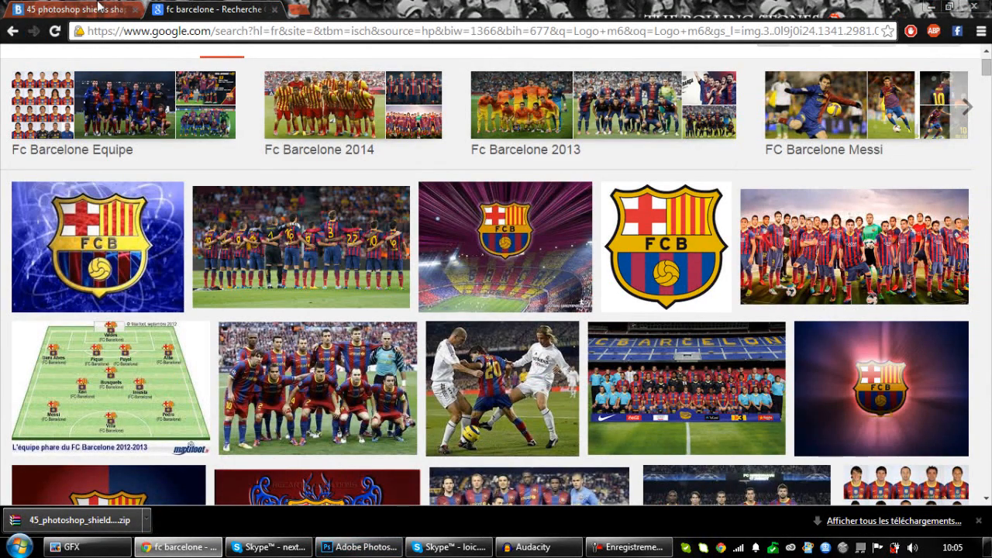
Review the Brusheezy download page for the 45 photoshop shields shapes pack.
left_click(73, 10)
scroll(62, 268, "down", 1)
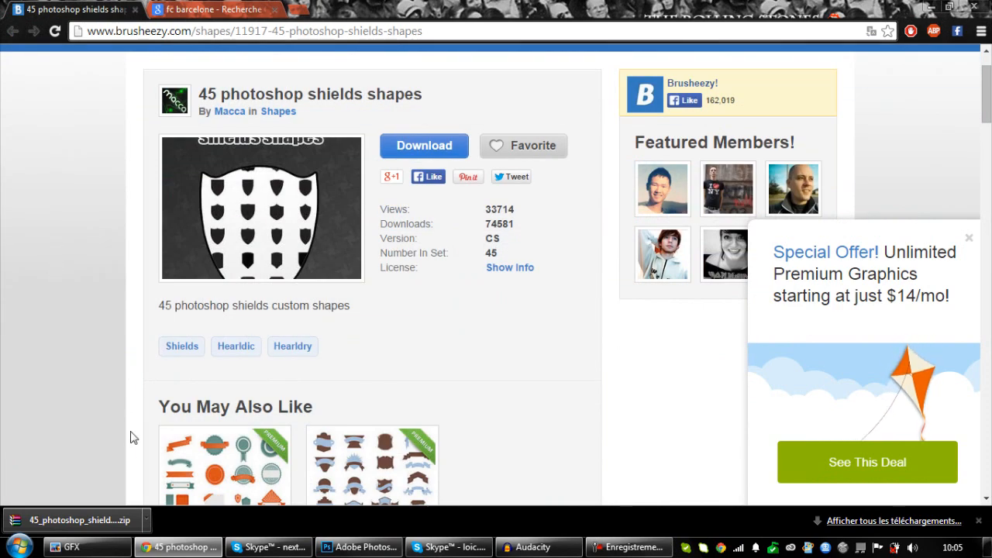
scroll(132, 349, "down", 1)
scroll(130, 359, "up", 2)
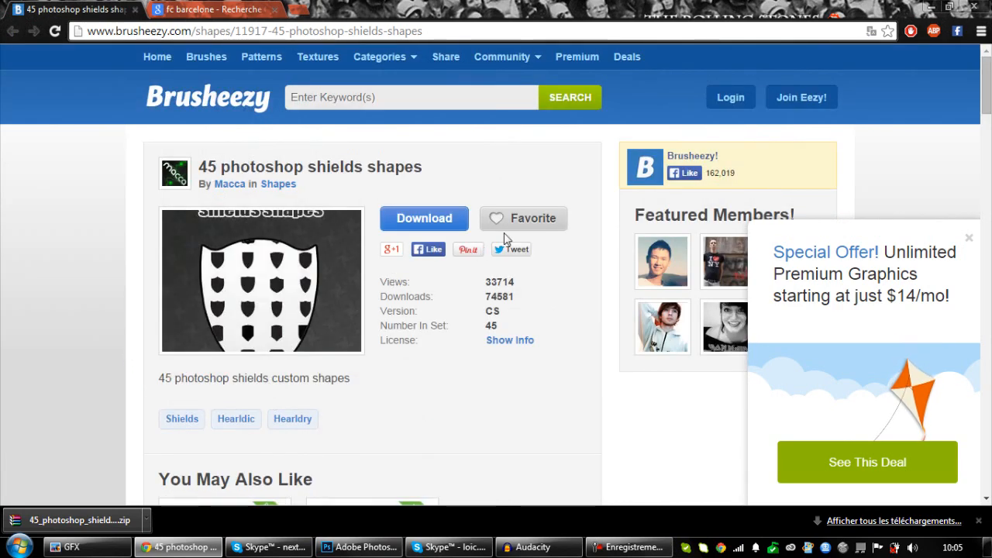
Minimize the browser and locate the downloaded 45_photoshop_shields_shapes archive and its shapes file on the desktop.
left_click(931, 9)
left_click(787, 70)
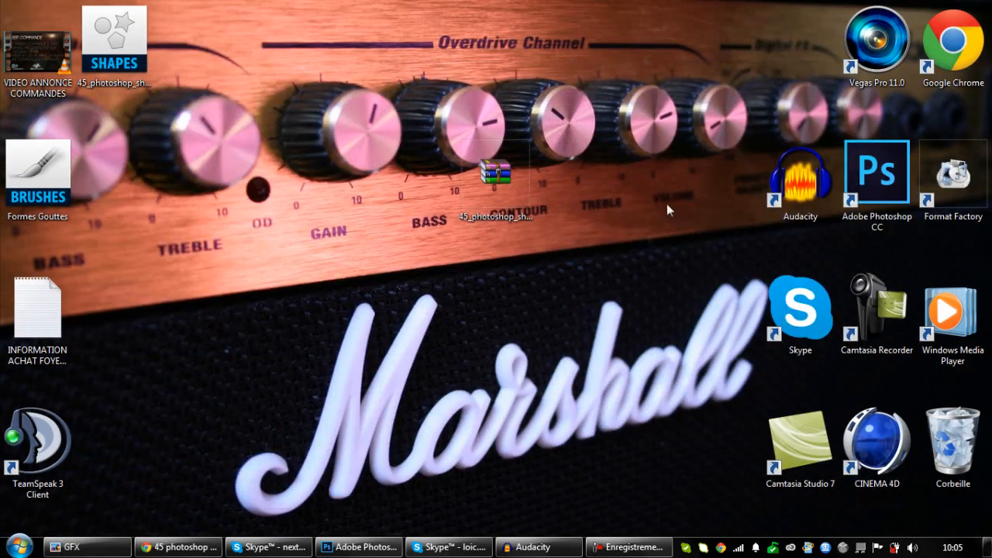
left_click(480, 176)
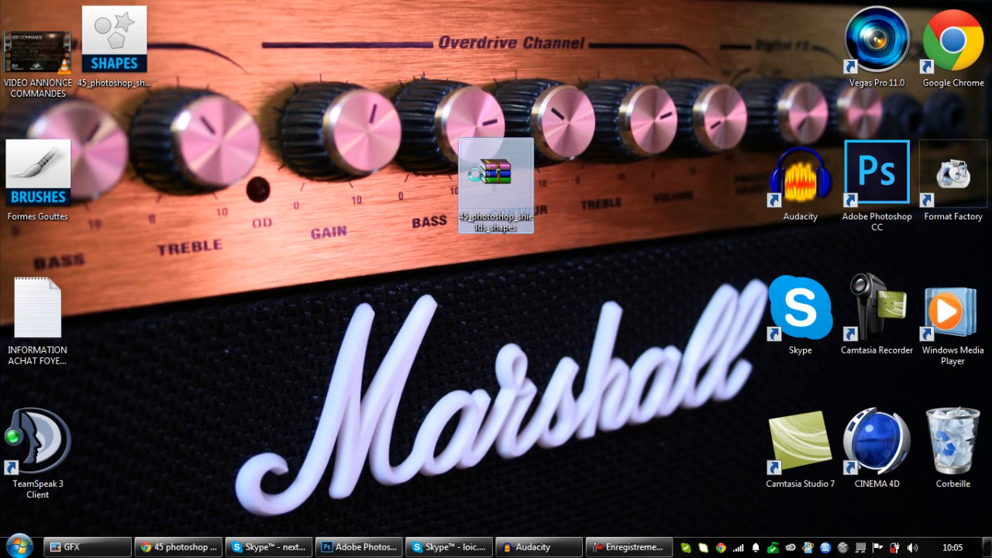
right_click(478, 174)
left_click(165, 167)
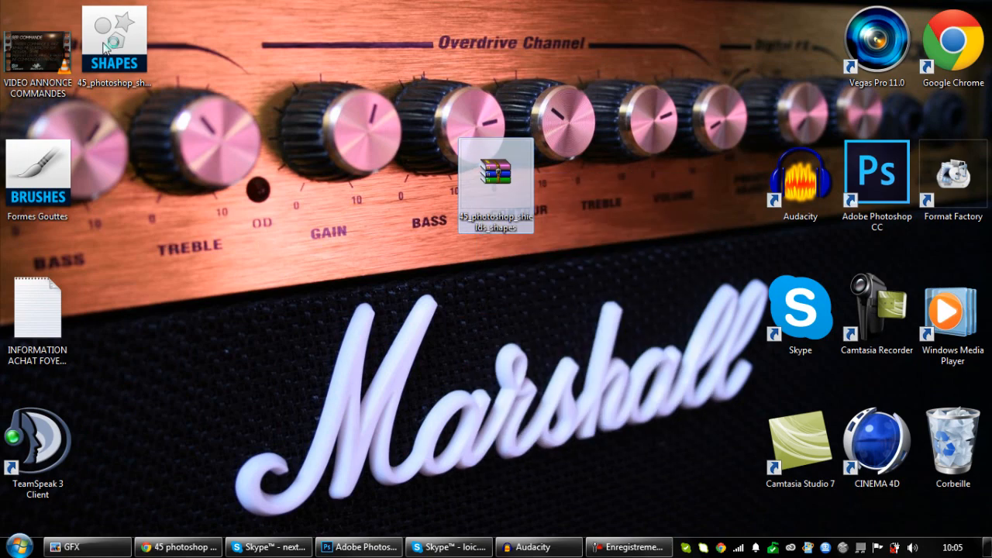
Switch to Photoshop and create a new 720 × 720 px RGB document at 72 pixels/inch with a white background.
left_click(361, 546)
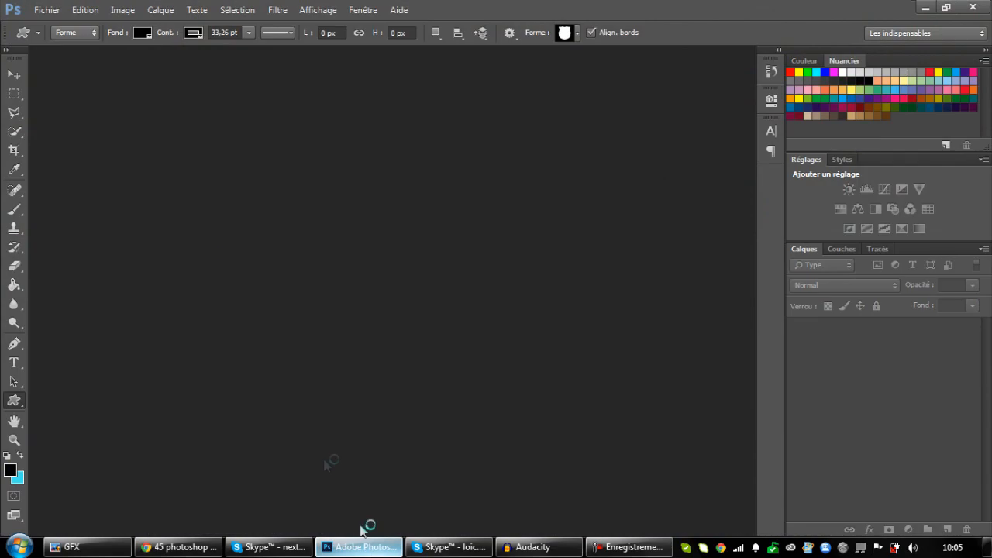
left_click(43, 11)
left_click(48, 26)
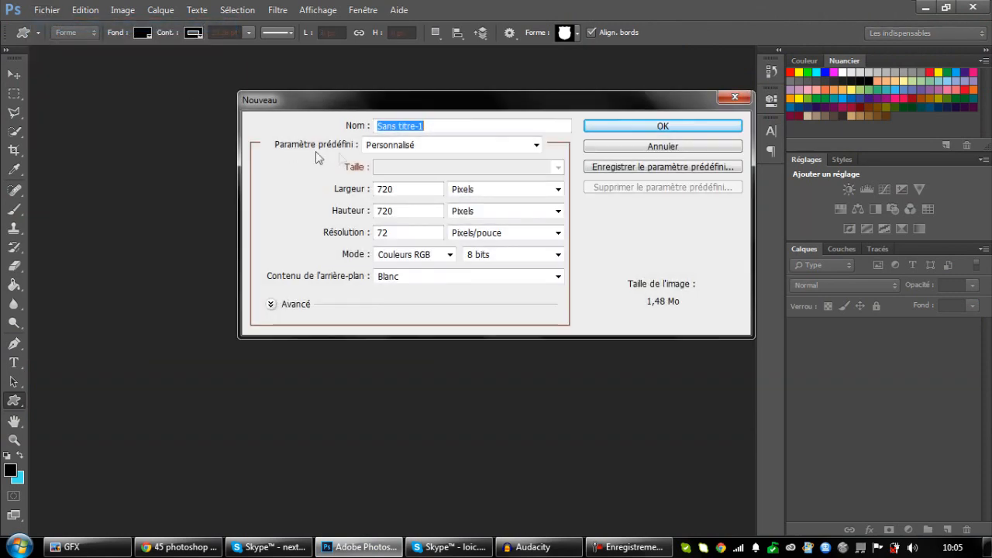
left_click(626, 127)
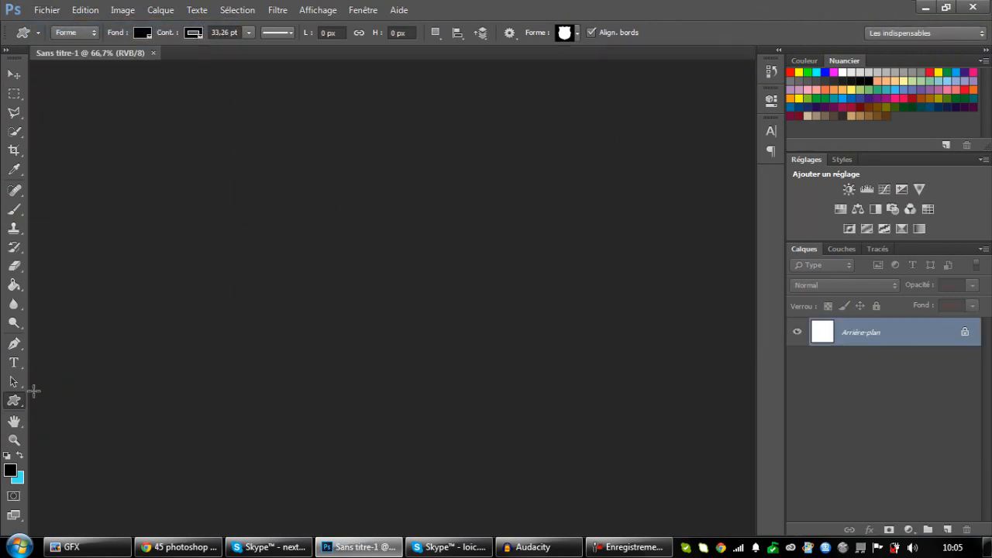
Locate the 45_photoshop_shields CSH file on the desktop in the custom shape loading dialog, and close it without loading.
left_click(16, 403)
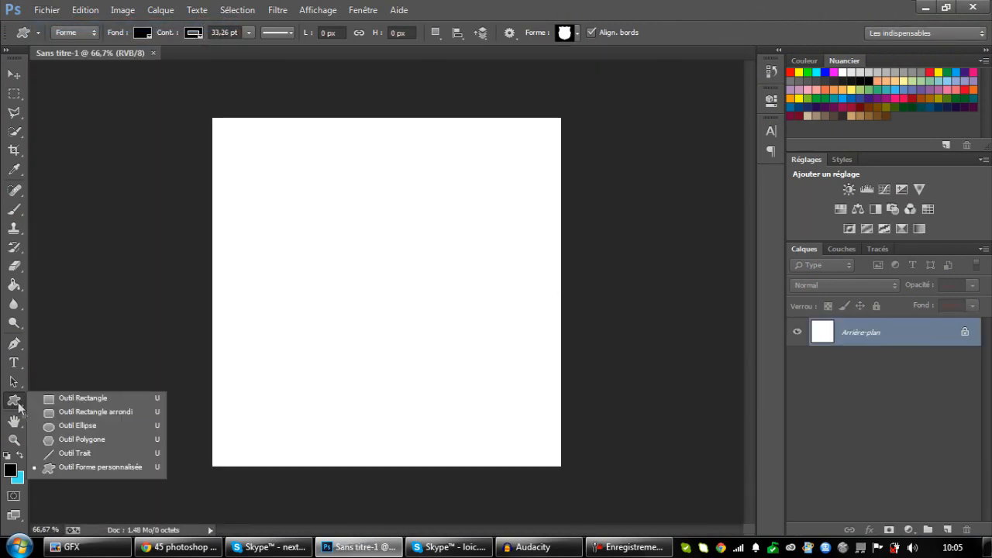
left_click(15, 401)
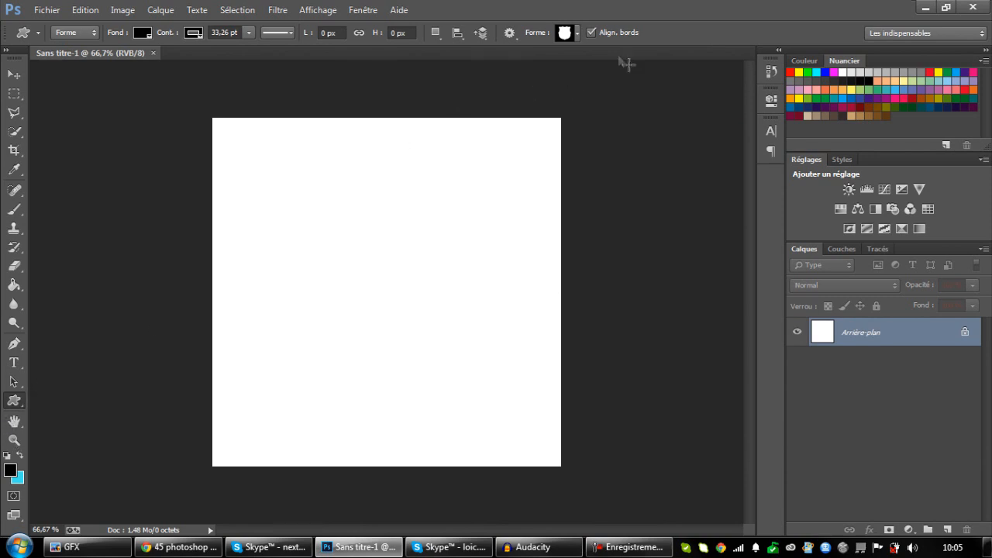
left_click(575, 34)
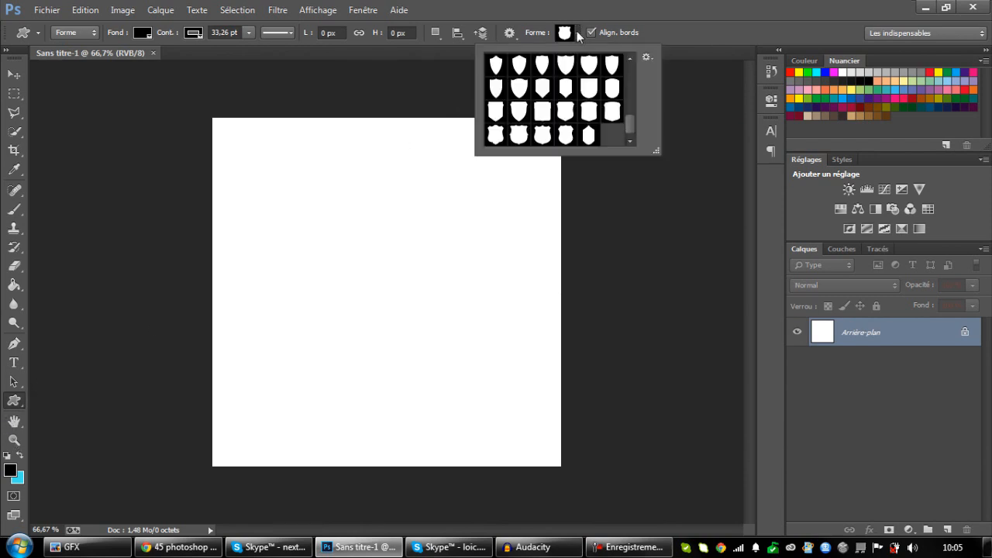
left_click(647, 61)
left_click(697, 215)
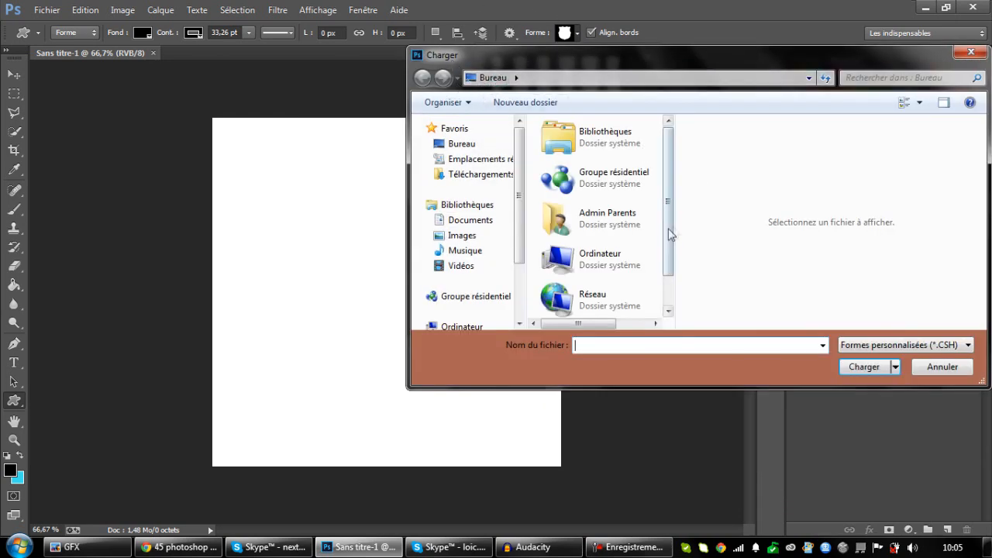
left_click_drag(672, 233, 678, 274)
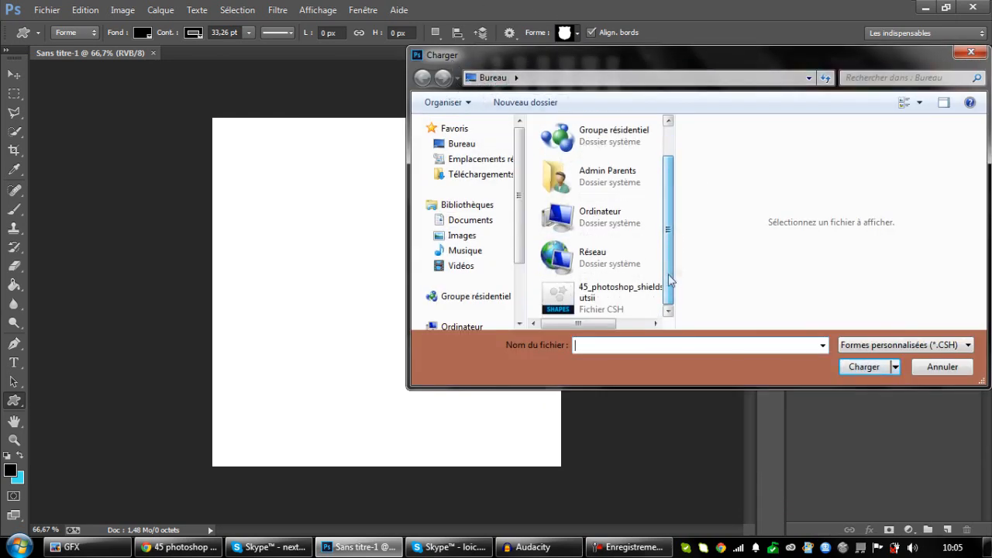
left_click_drag(670, 63, 538, 73)
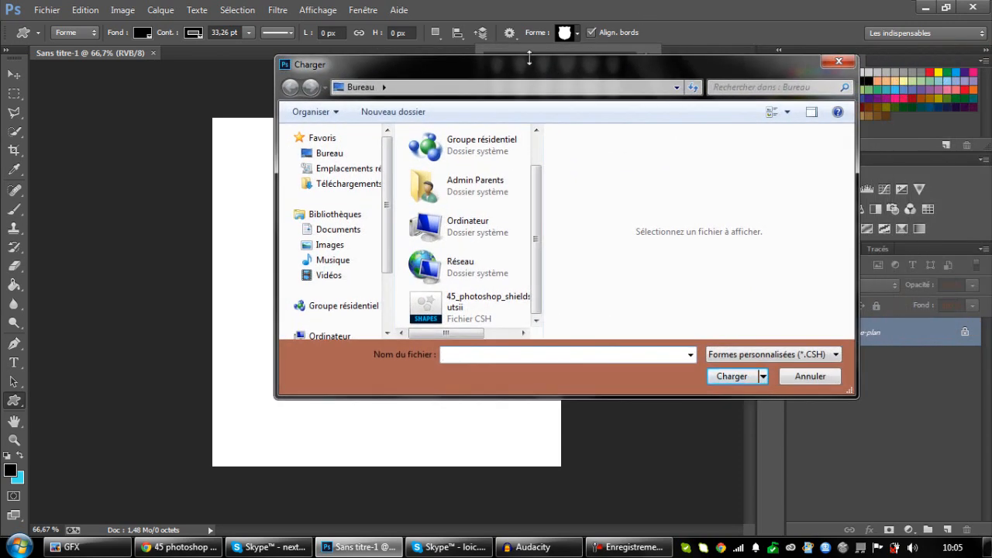
left_click(849, 63)
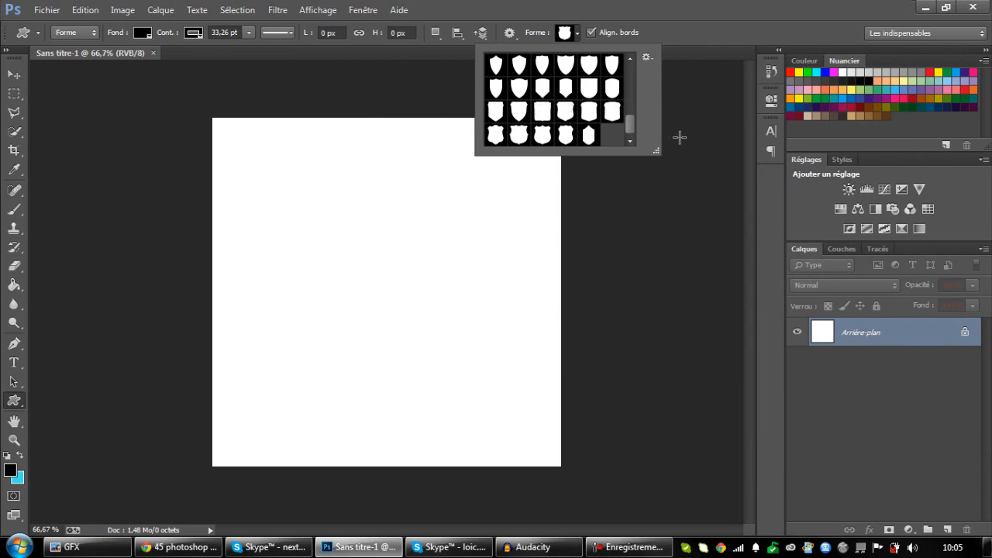
left_click(574, 43)
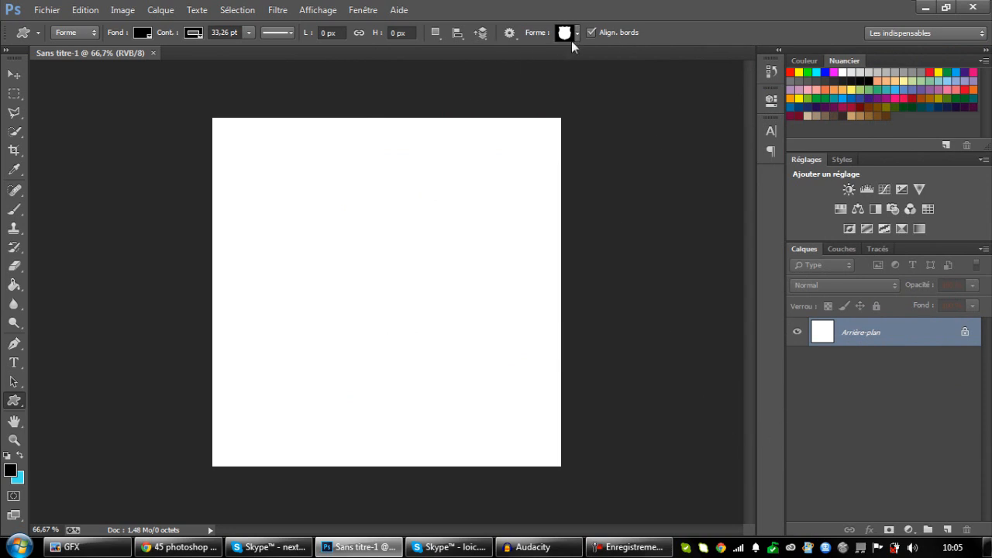
Fit the canvas to the window and activate the Custom Shape tool.
left_click(14, 439)
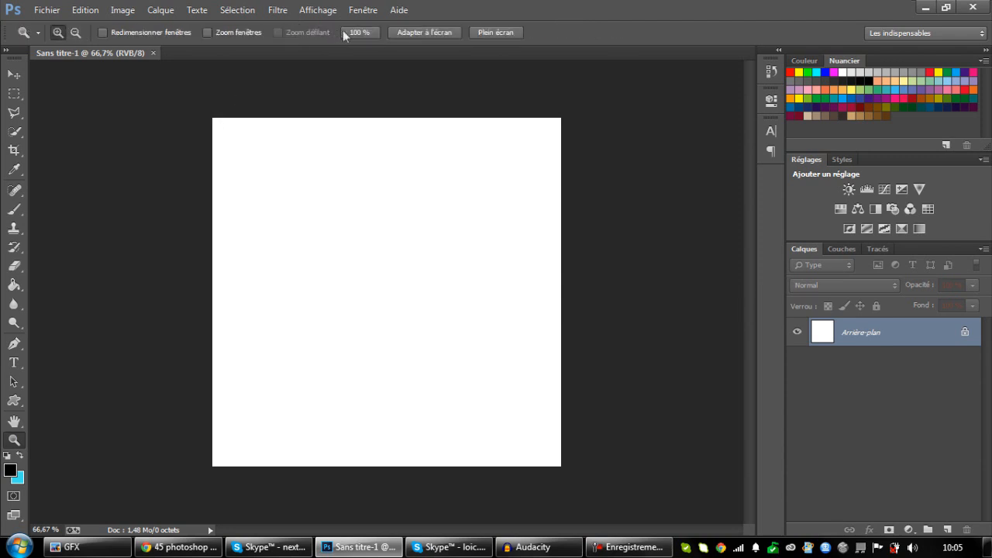
left_click(423, 34)
left_click(14, 75)
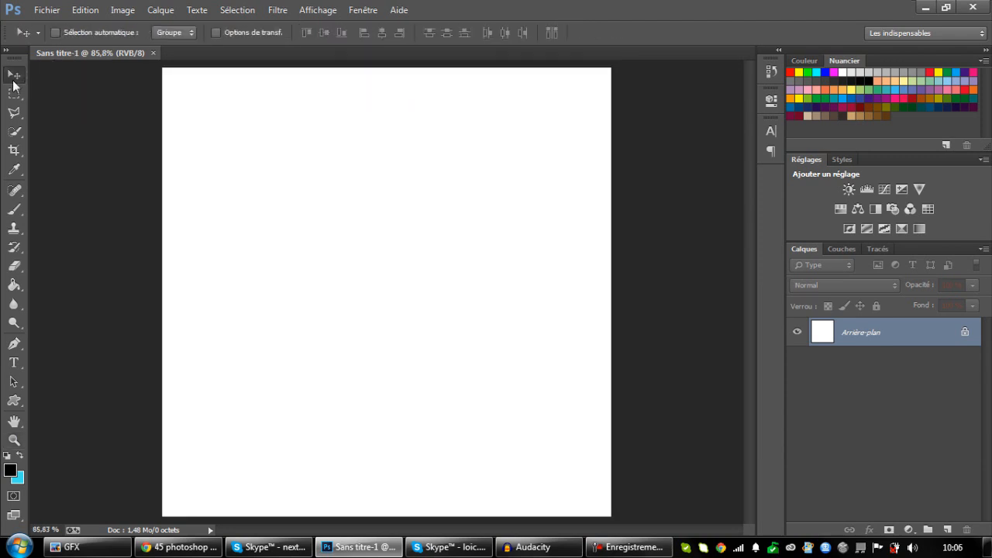
left_click(16, 403)
right_click(20, 404)
left_click(17, 407)
left_click(572, 32)
left_click(577, 33)
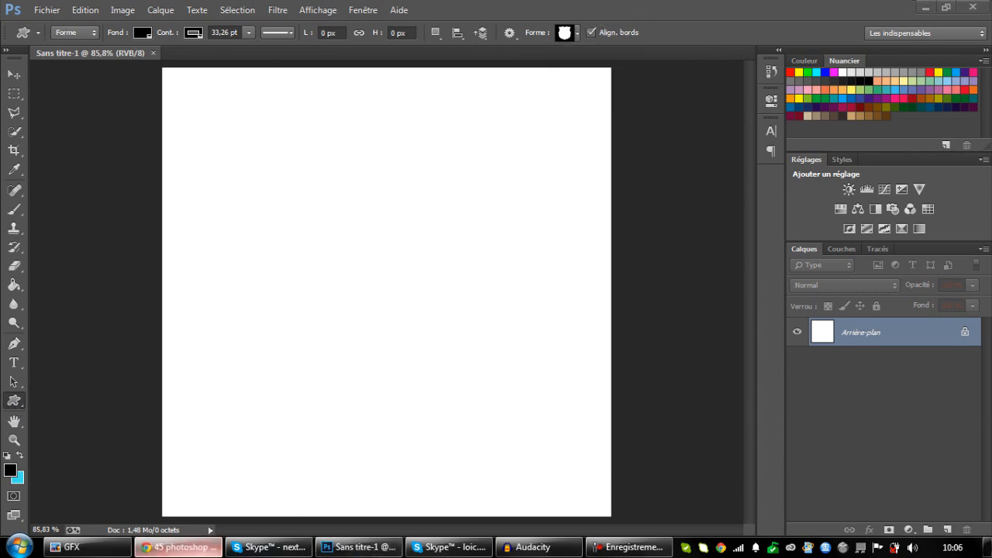
View the FC Barcelona image results in the browser and return to Photoshop.
left_click(178, 547)
left_click(252, 7)
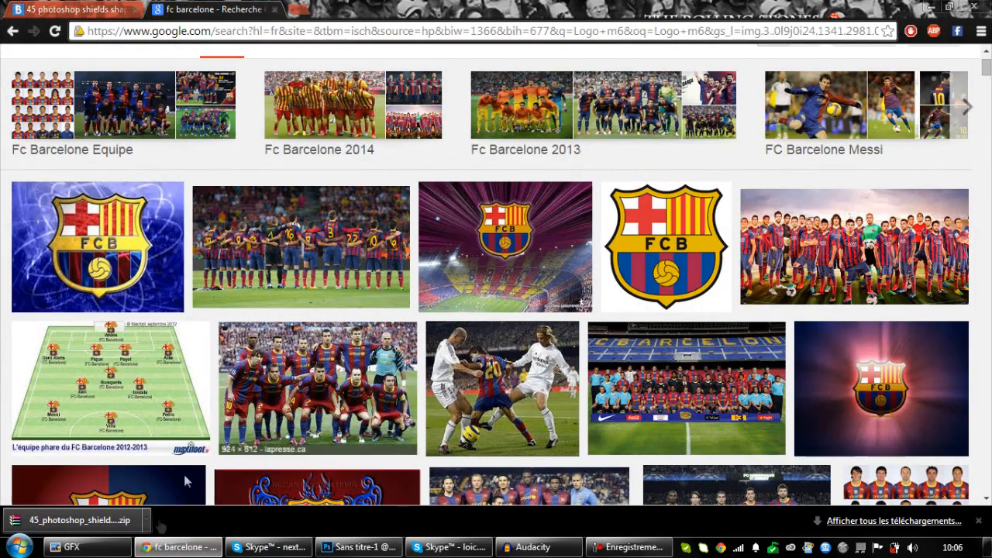
left_click(178, 547)
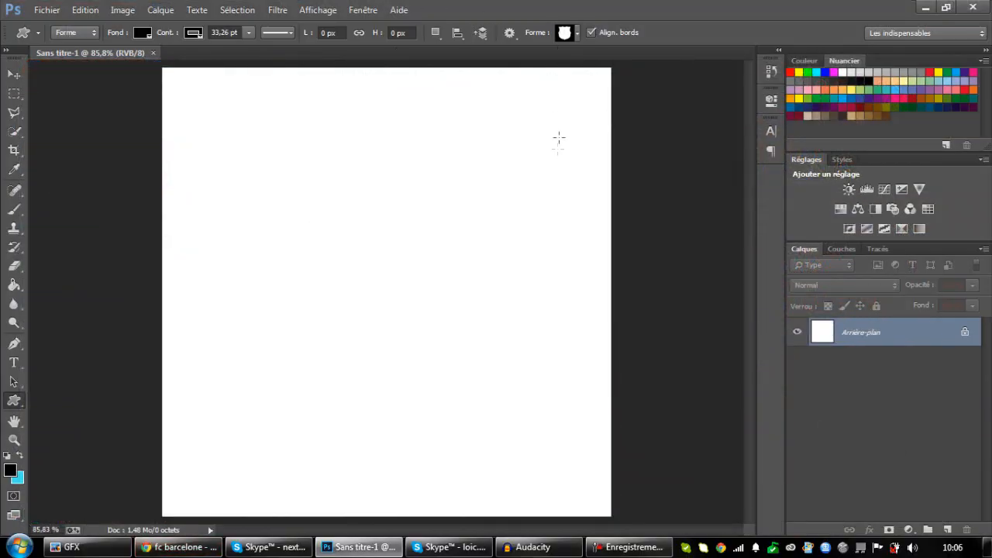
Browse the shield silhouettes available in the custom shape picker.
left_click(566, 33)
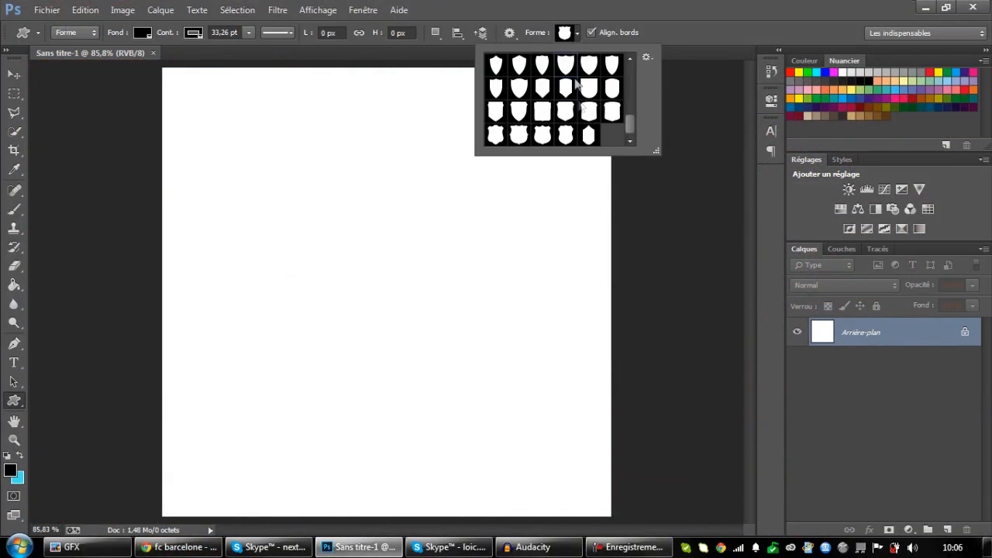
scroll(607, 143, "up", 4)
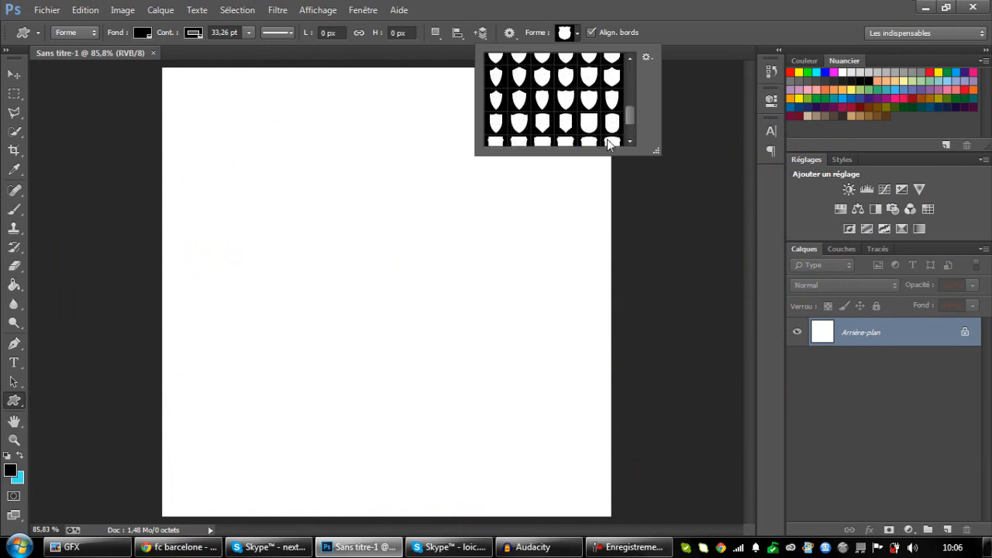
scroll(607, 136, "down", 3)
left_click(871, 337)
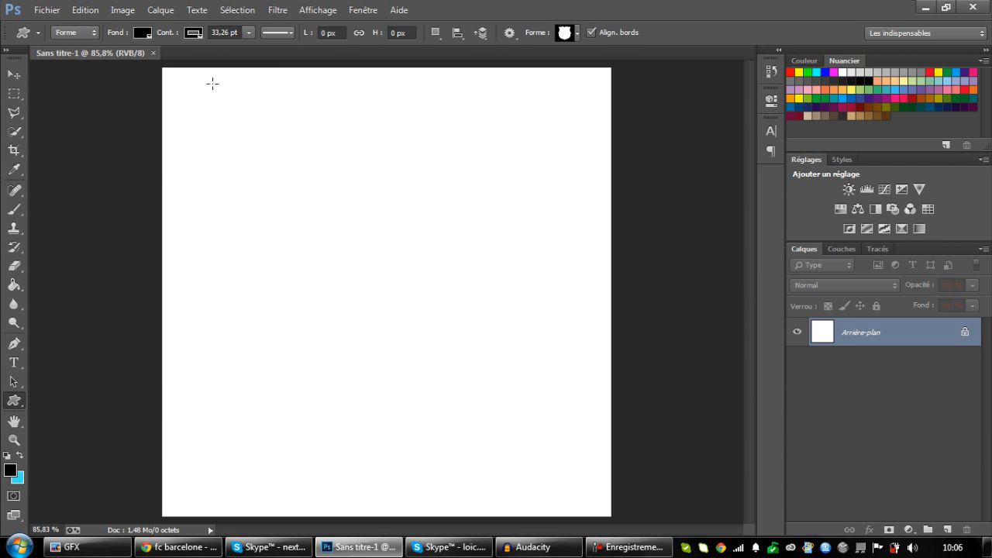
left_click(269, 547)
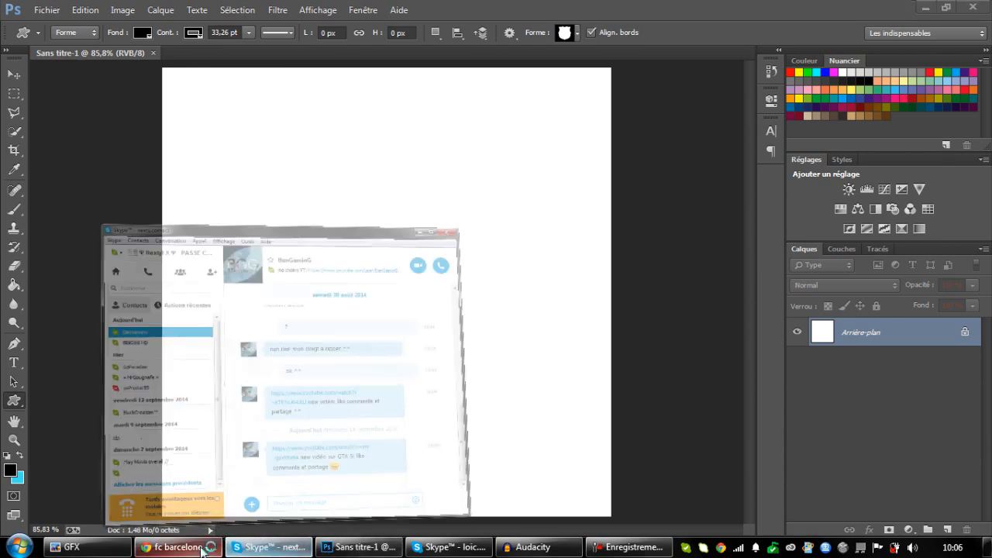
left_click(179, 547)
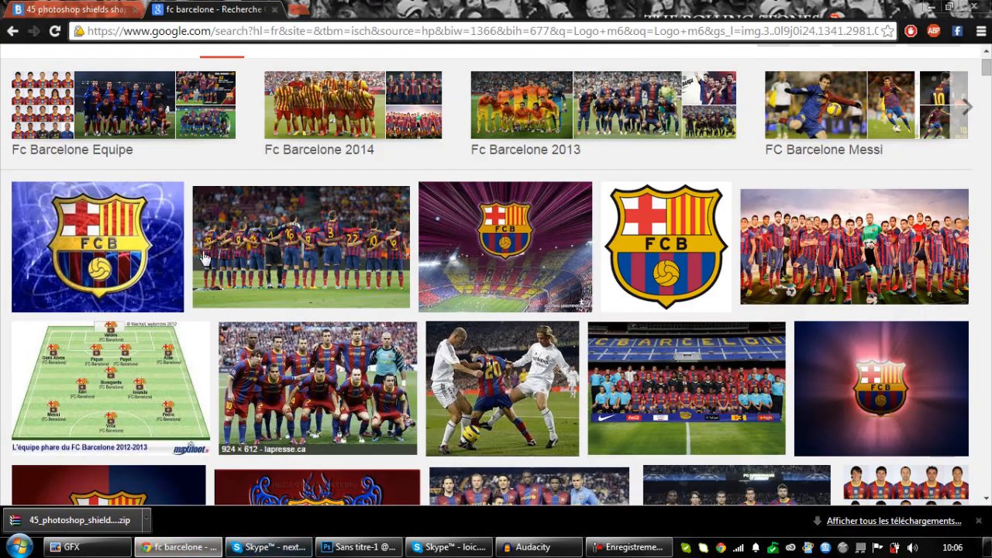
left_click(544, 547)
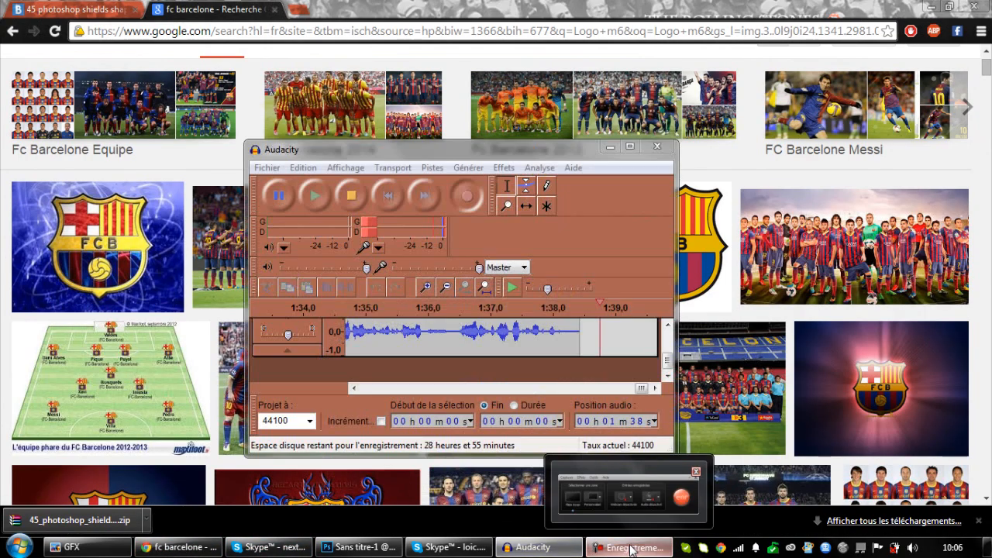
Return to Photoshop and draw the selected shield shape on the canvas, about 554 × 612 px.
left_click(358, 547)
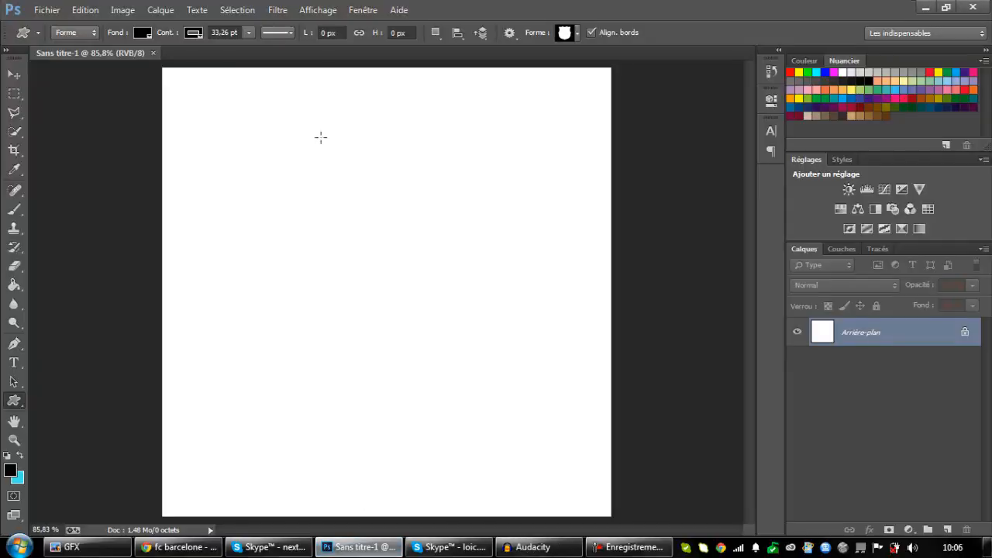
left_click_drag(220, 90, 553, 460)
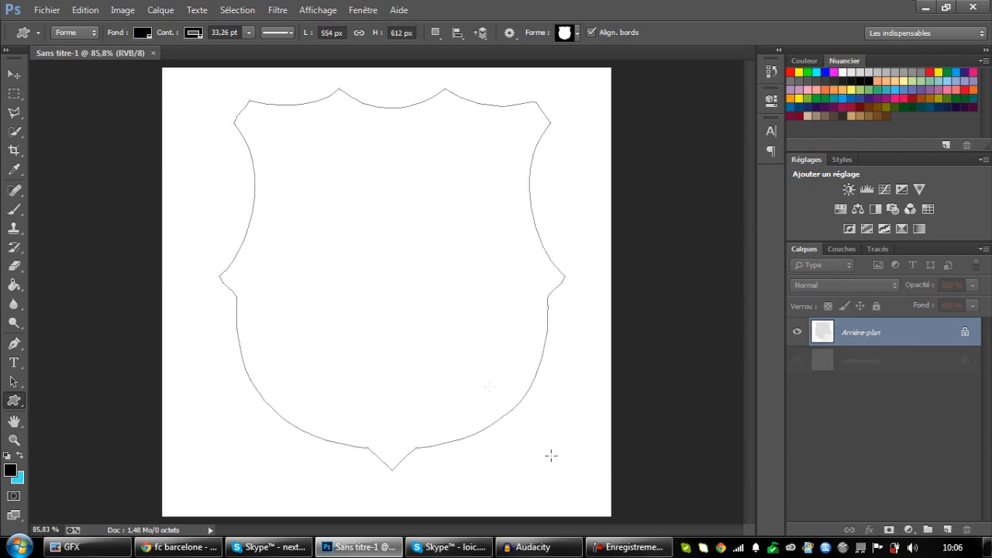
Try to reposition the shield with the Move tool and undo the move.
left_click(15, 76)
mouse_move(439, 246)
left_mouse_down()
mouse_move(425, 248)
mouse_move(432, 263)
mouse_move(453, 259)
left_mouse_up()
left_click_drag(451, 317, 446, 314)
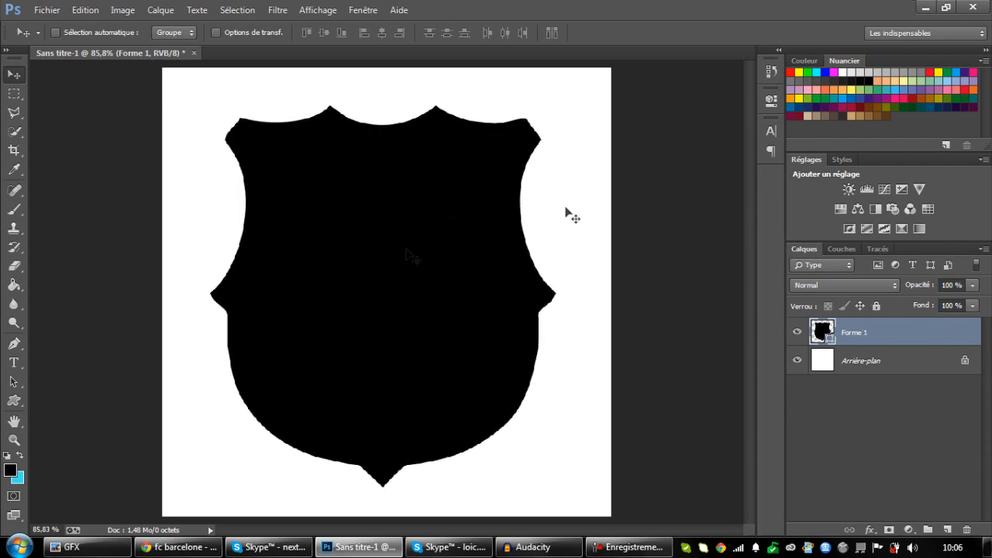
key("ctrl+z")
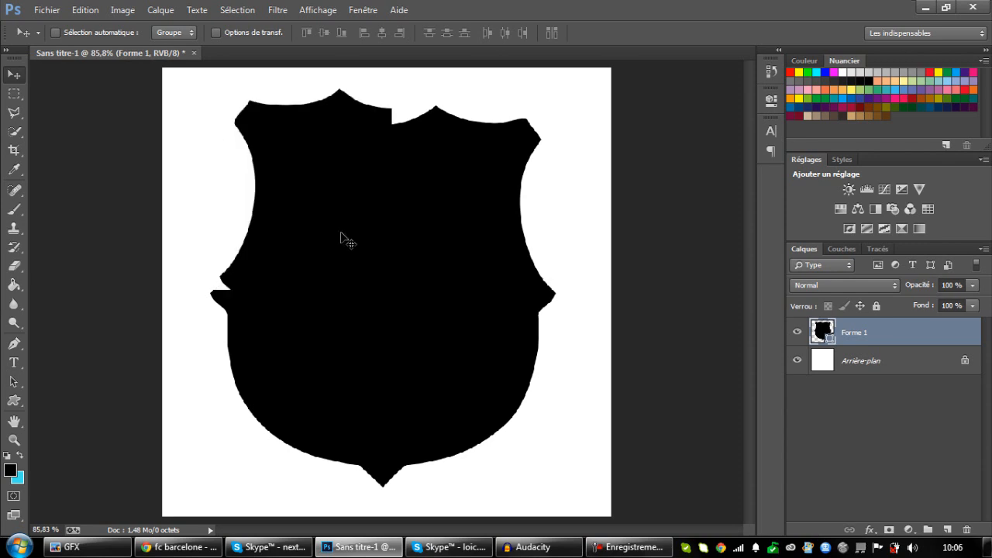
Try solid, gradient and pattern fills on the shield, then set its fill to none, keeping only the black outline.
left_click(17, 403)
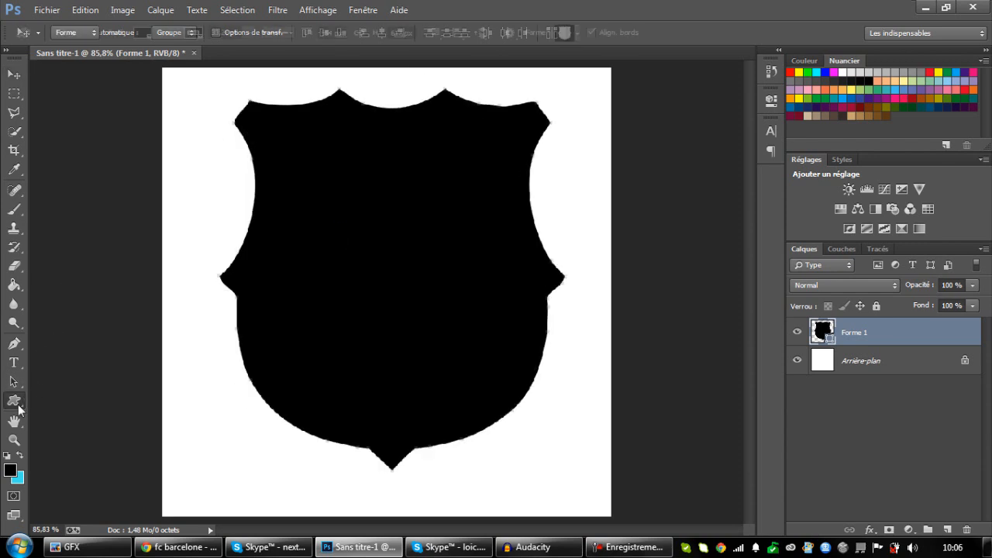
left_click(143, 32)
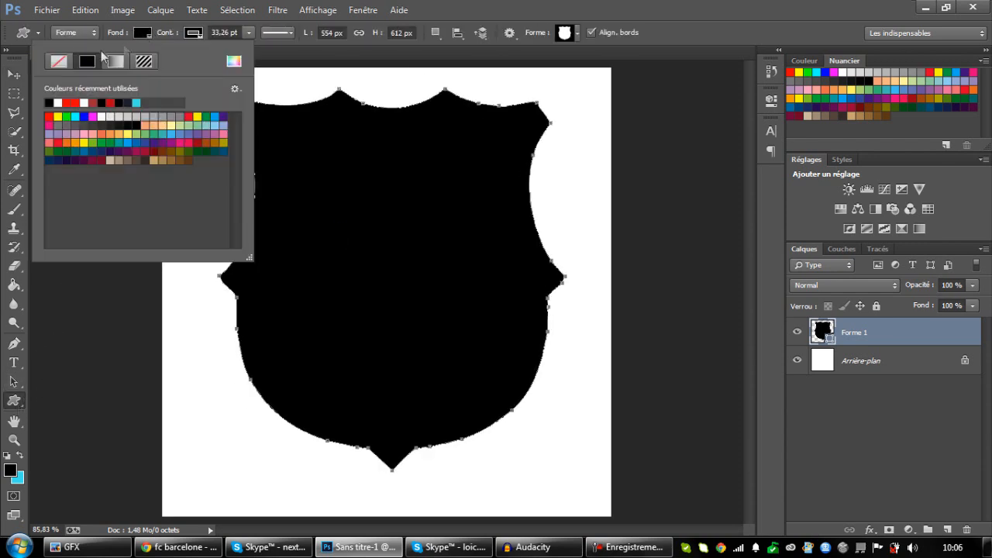
left_click(59, 62)
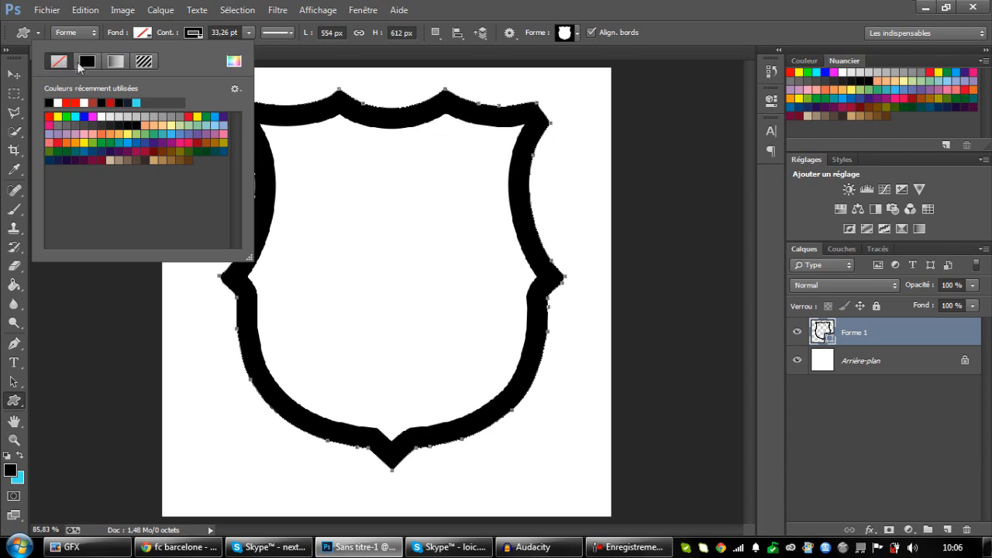
left_click(87, 62)
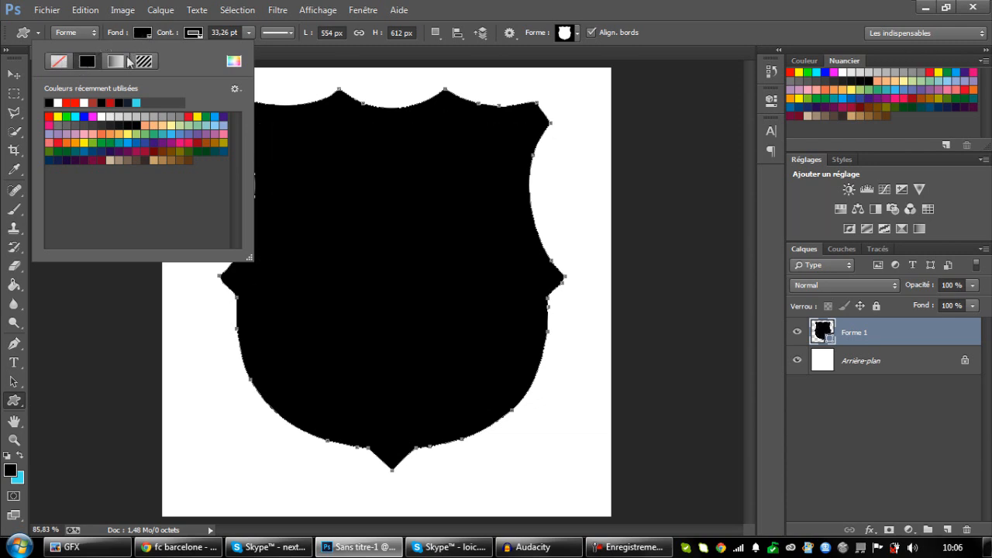
left_click(120, 62)
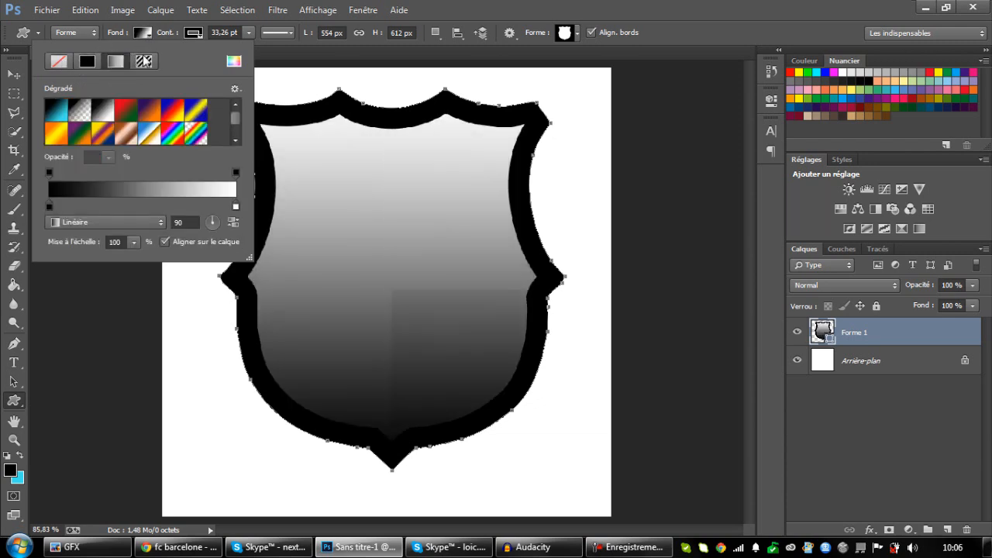
left_click(142, 62)
left_click(60, 62)
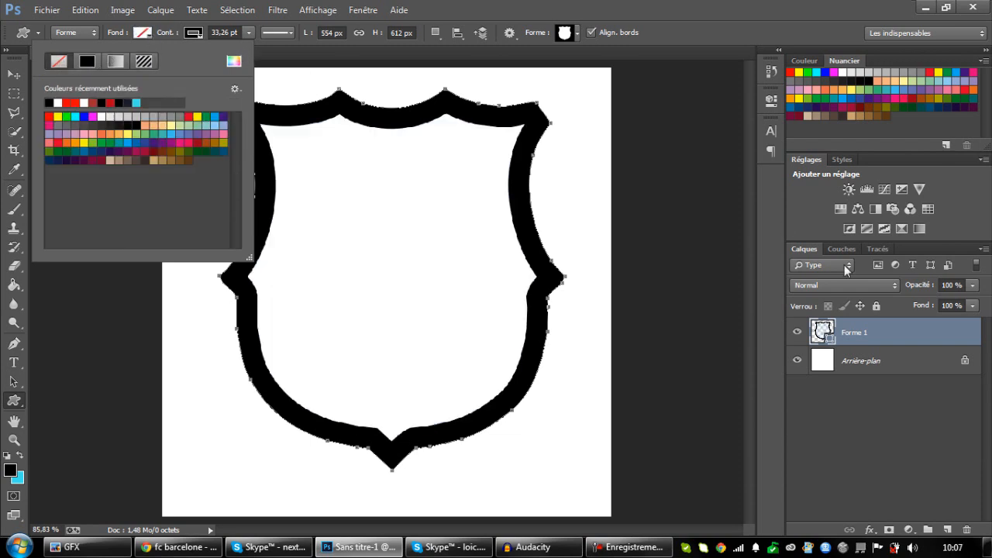
left_click(898, 339)
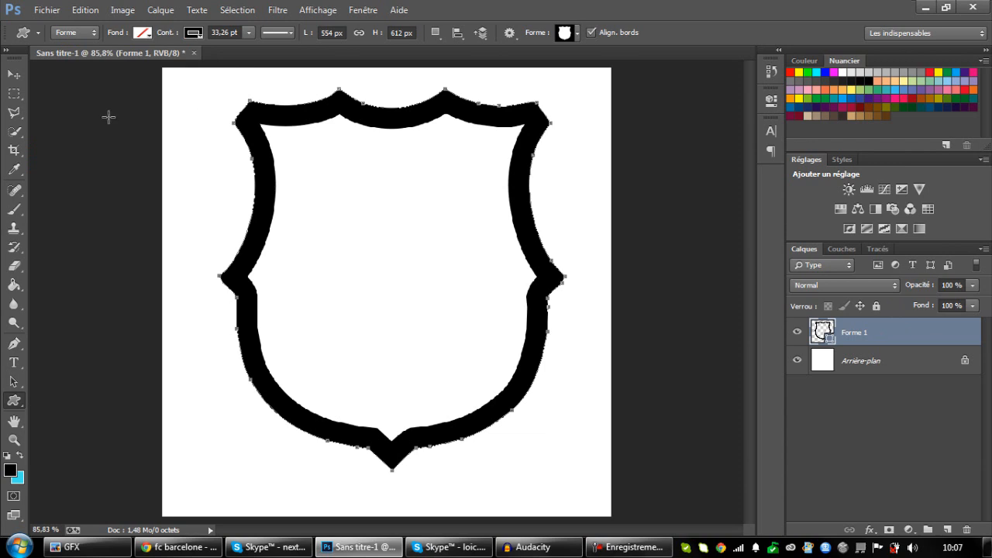
Shift the shield outline slightly down and to the left with the Move tool, keeping its layer selected.
left_click(14, 74)
left_click_drag(352, 225, 341, 232)
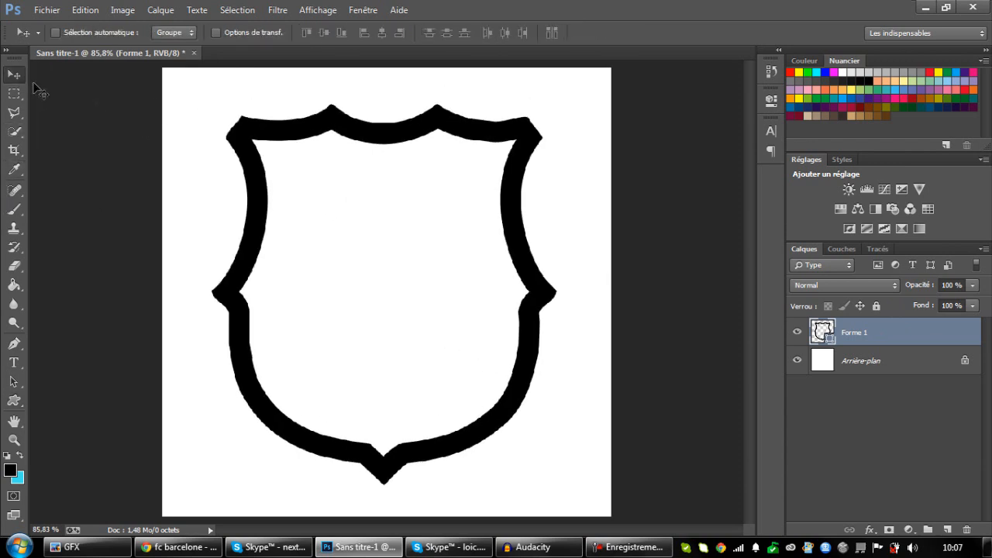
left_click(892, 372)
left_click(898, 343)
Add a Contour layer style in light blue #628eff to the shield's layer.
double_click(916, 348)
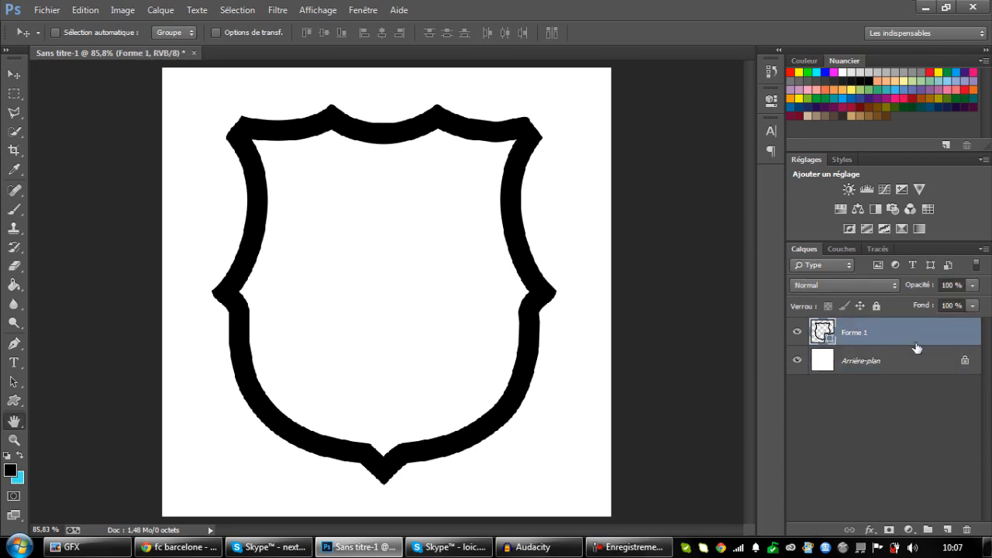
mouse_move(408, 75)
left_mouse_down()
mouse_move(759, 62)
mouse_move(703, 67)
left_mouse_up()
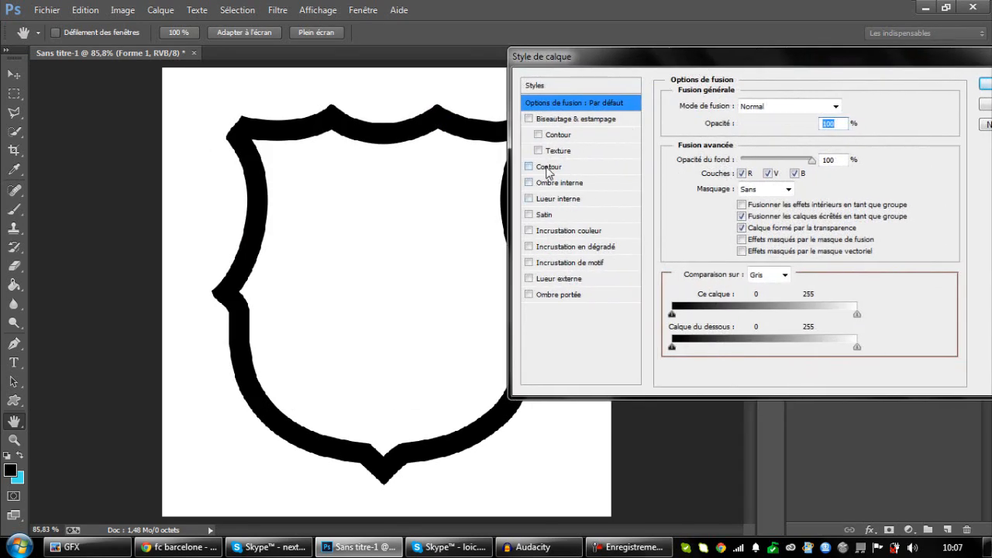
left_click(548, 170)
left_click(718, 207)
left_click(552, 235)
left_click(495, 208)
left_click(519, 228)
left_click_drag(696, 223, 696, 267)
mouse_move(659, 230)
left_mouse_down()
mouse_move(629, 196)
mouse_move(599, 186)
mouse_move(605, 194)
left_mouse_up()
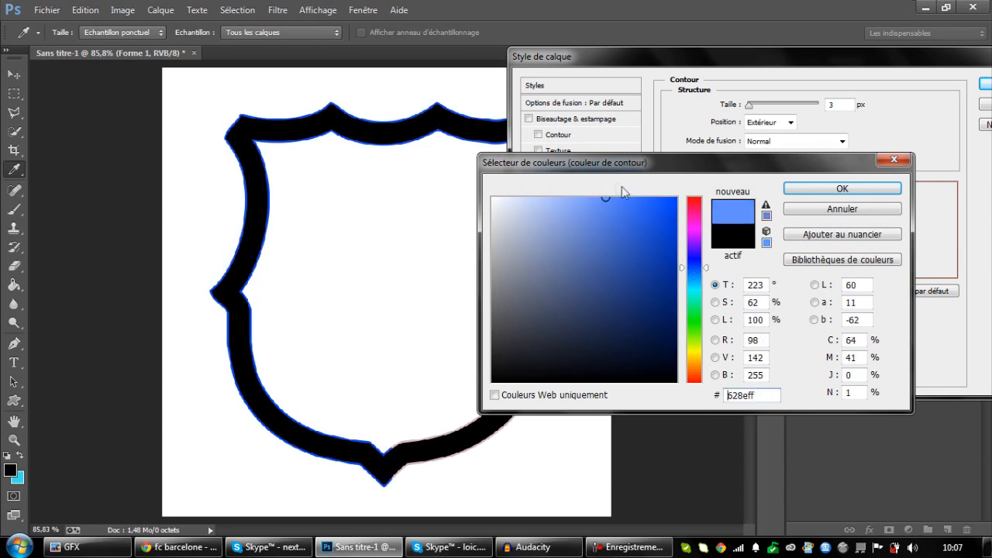
left_click(791, 188)
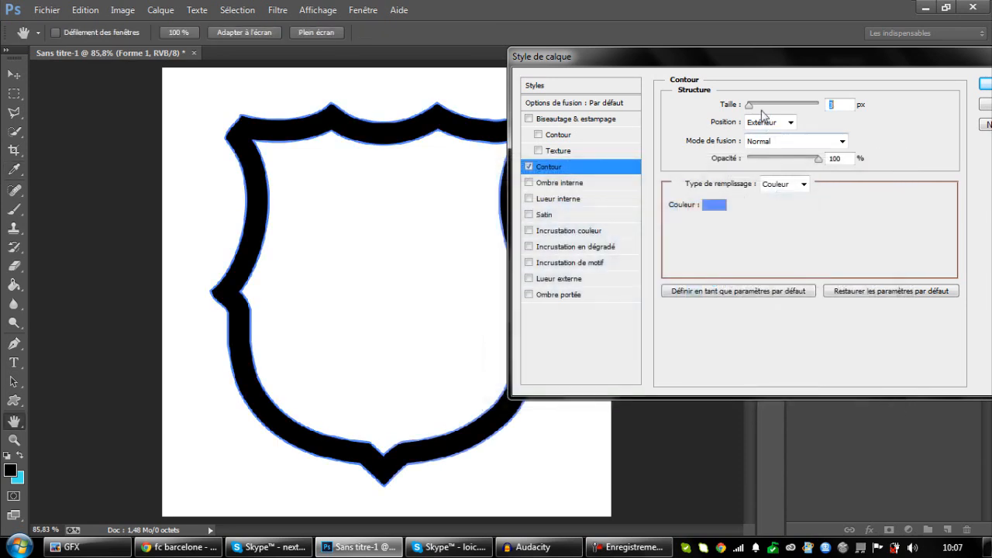
left_click_drag(843, 70, 573, 105)
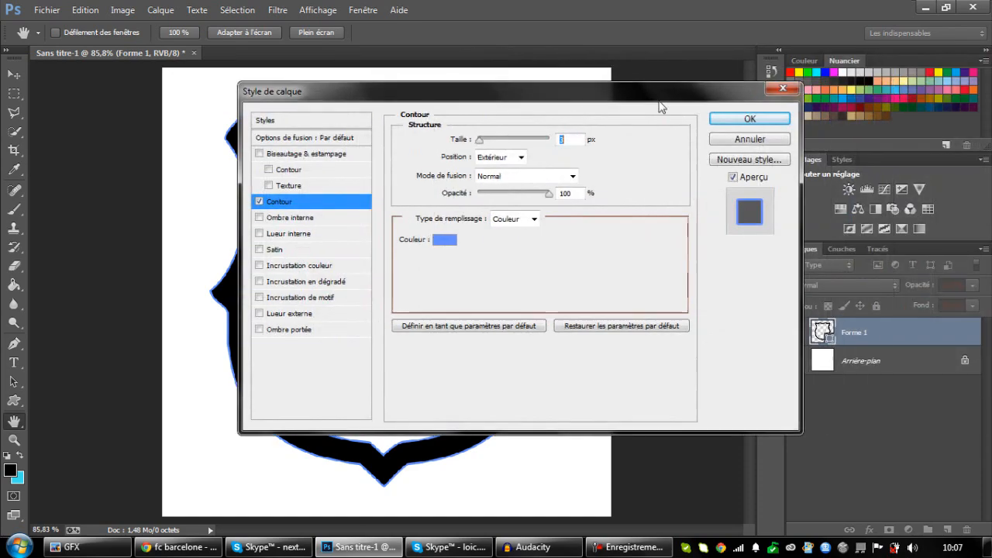
left_click(752, 116)
Check the FC Barcelona crest in the browser, then rasterize the shield and brush a black horizontal band inside a rectangular selection across its middle.
left_click(207, 552)
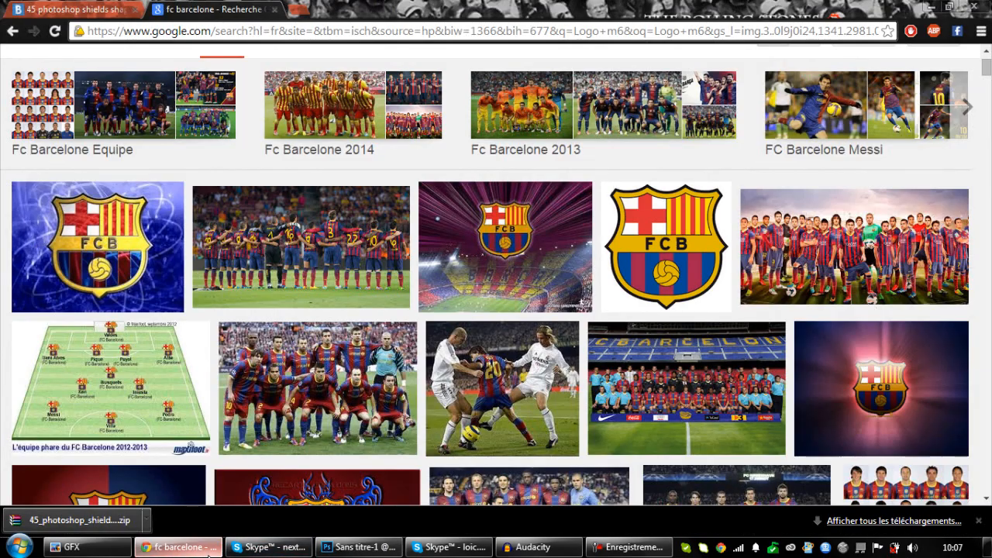
left_click(208, 552)
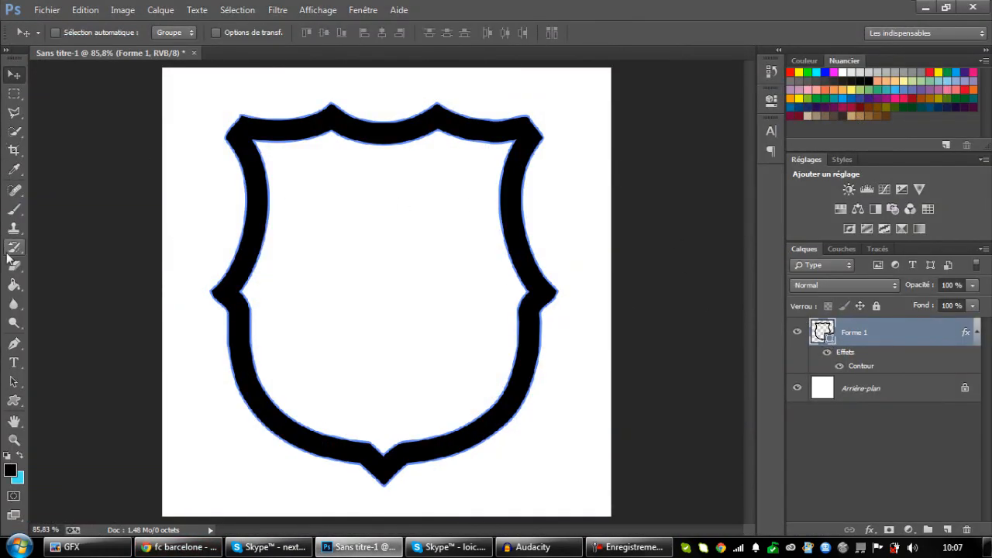
left_click(13, 93)
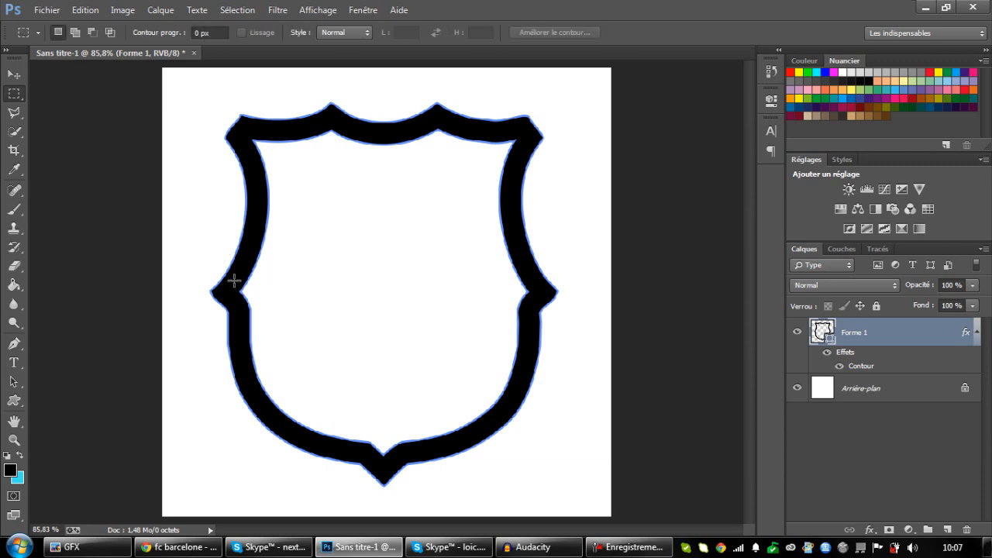
left_click_drag(229, 273, 532, 310)
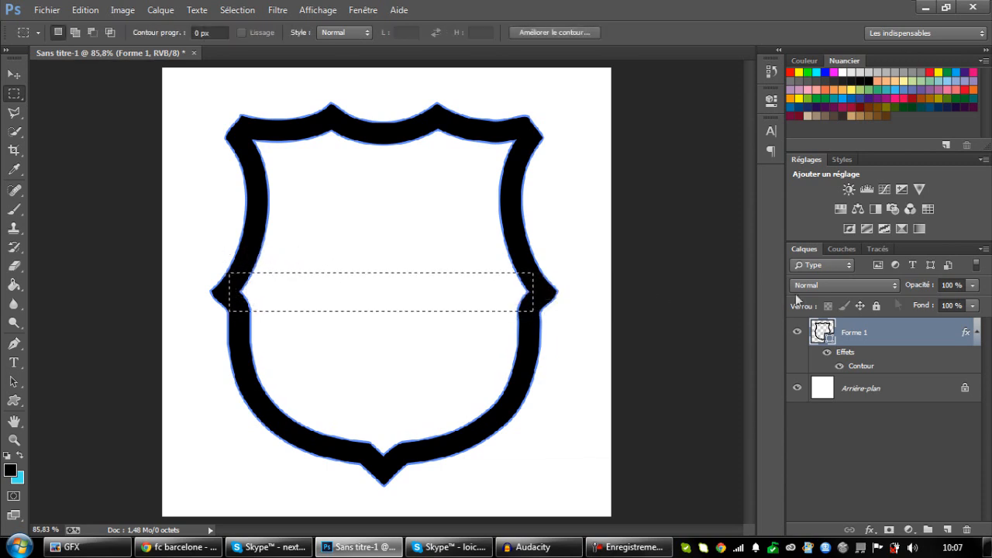
left_click(19, 210)
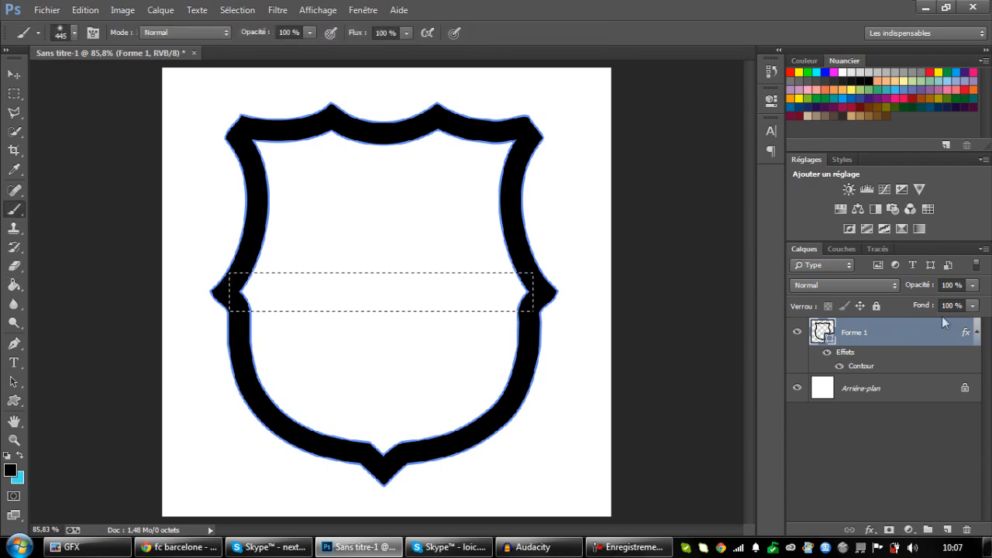
left_click(469, 303)
left_click(399, 216)
mouse_move(461, 306)
left_mouse_down()
mouse_move(99, 310)
mouse_move(543, 294)
left_mouse_up()
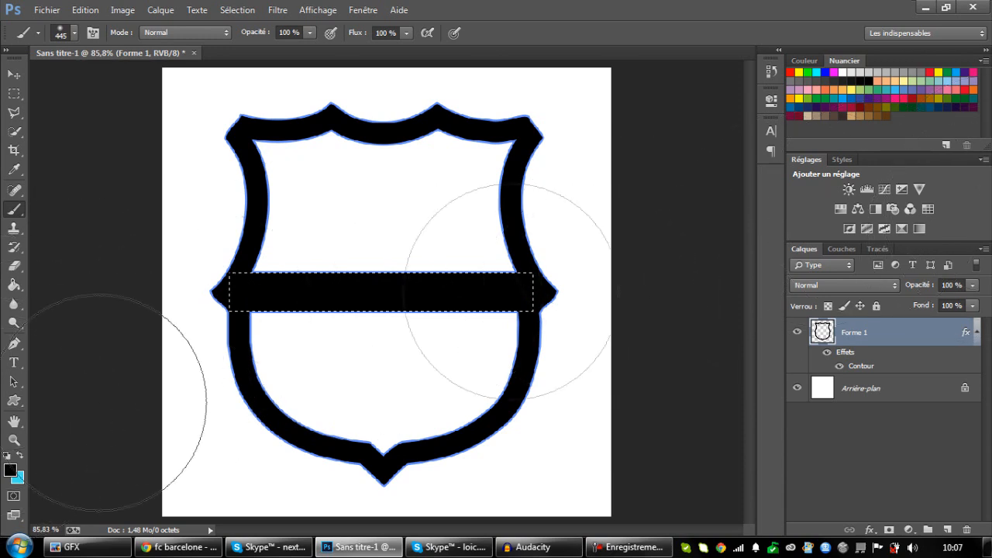
key("ctrl+d")
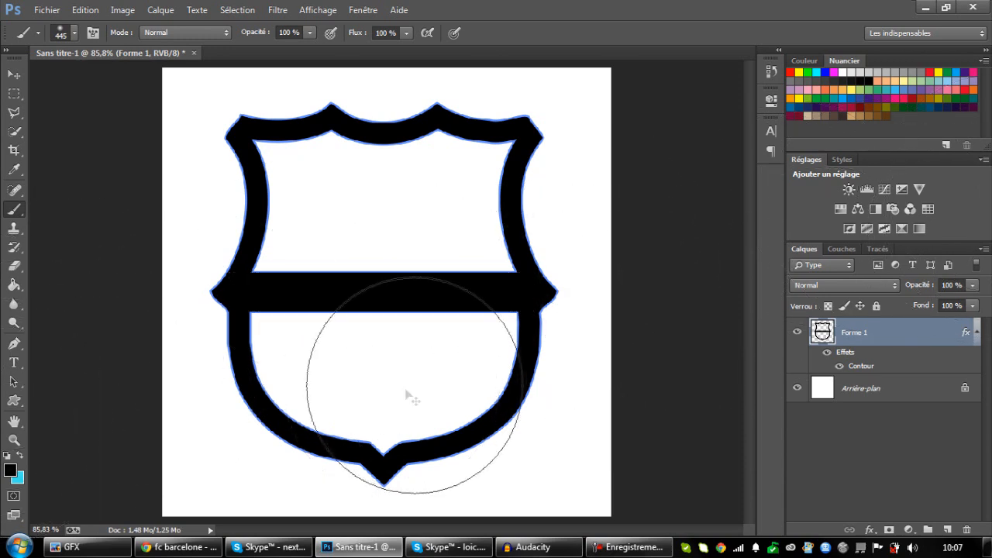
left_click(13, 77)
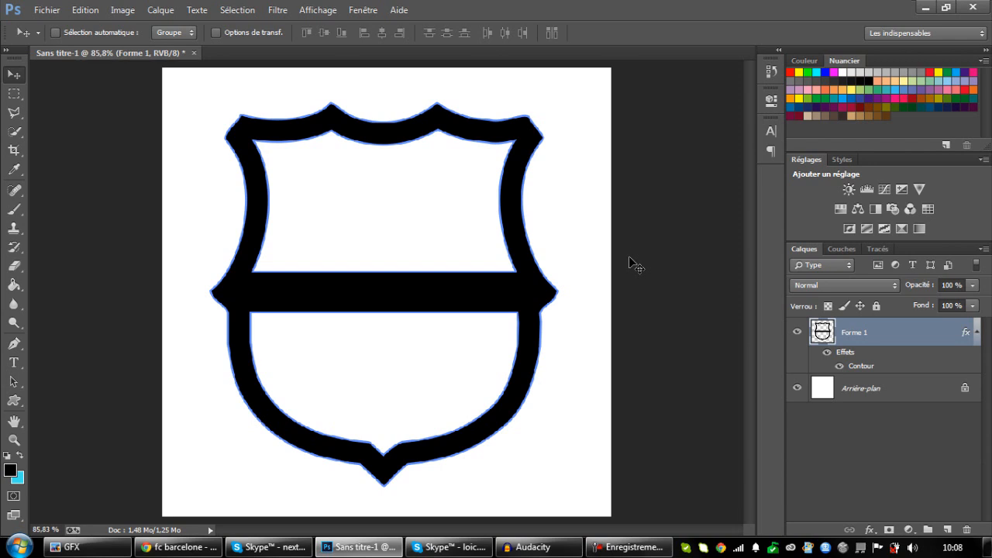
left_click(19, 96)
left_click(17, 78)
left_click(19, 95)
left_click(16, 76)
left_click(15, 93)
left_click(15, 73)
Consult the crest images again and brush a narrow black vertical bar inside a rectangular selection from the shield's upper border to the horizontal band.
left_click(178, 547)
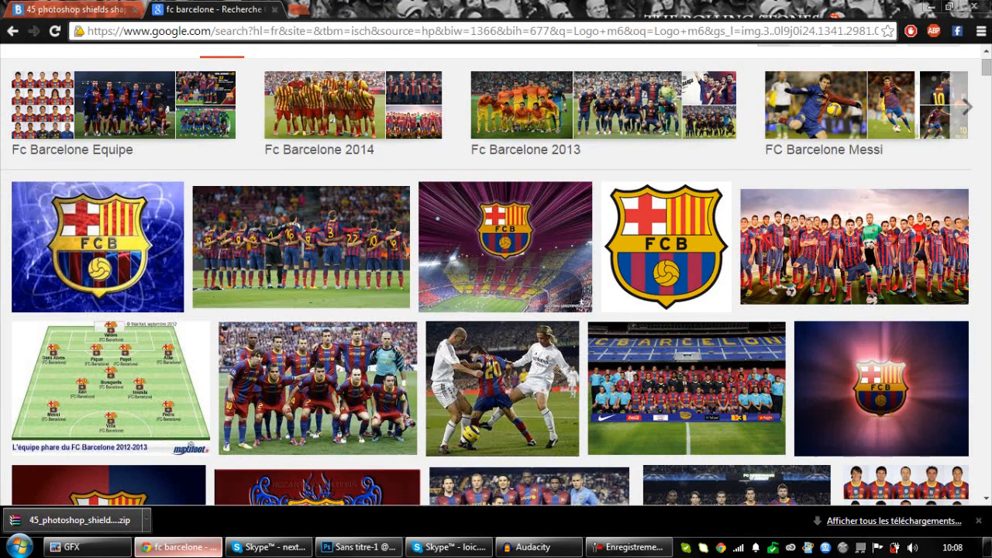
left_click(202, 549)
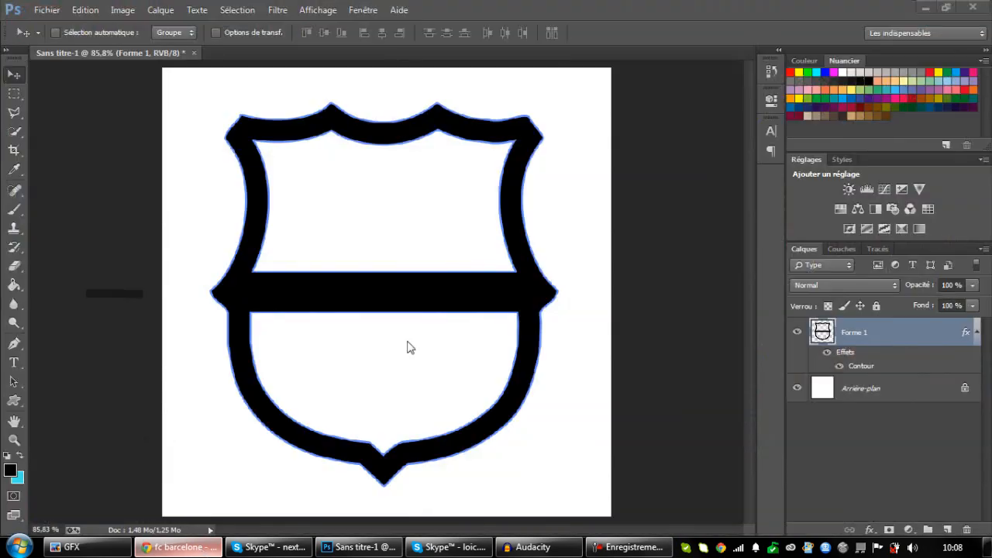
left_click(202, 548)
left_click(178, 547)
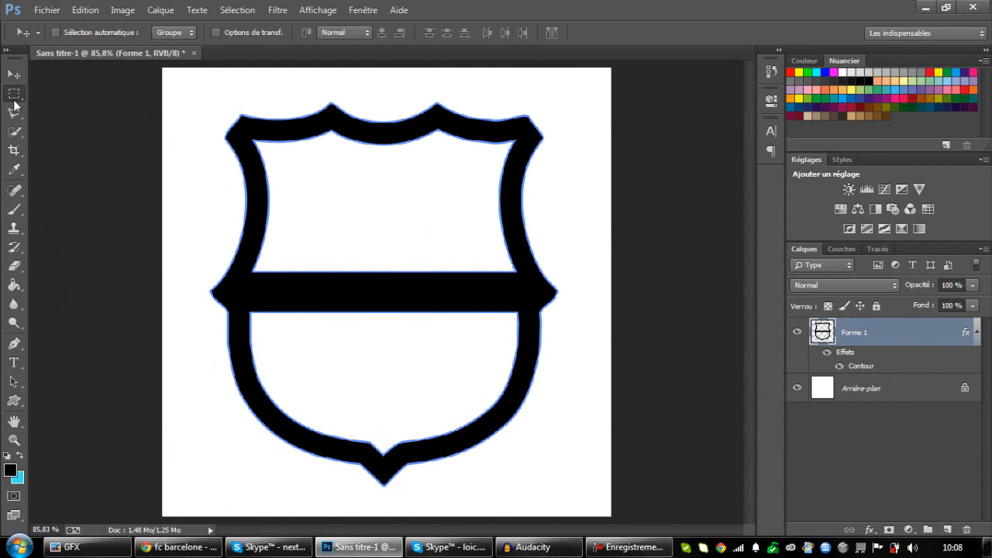
left_click(14, 93)
left_click_drag(367, 135, 391, 292)
left_click(14, 209)
mouse_move(354, 122)
left_mouse_down()
mouse_move(355, 165)
mouse_move(365, 93)
left_mouse_up()
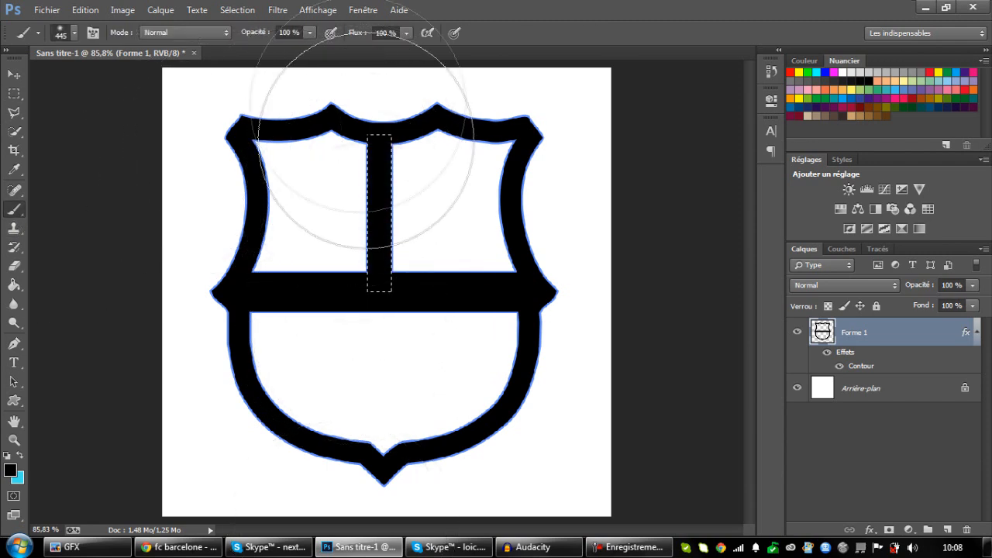
key("ctrl+d")
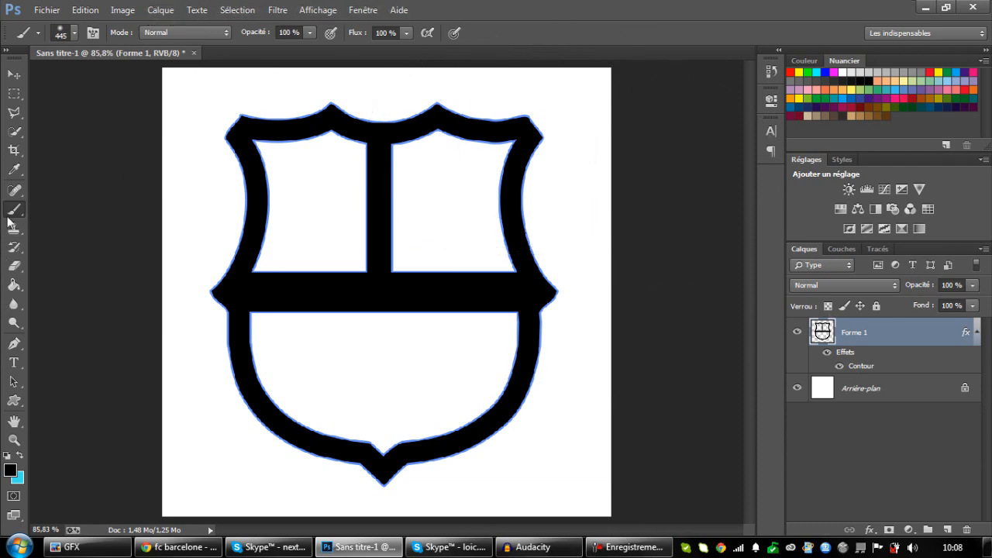
Switch to the browser, search Google Images for "Call of" and look through the results for artwork.
left_click(178, 547)
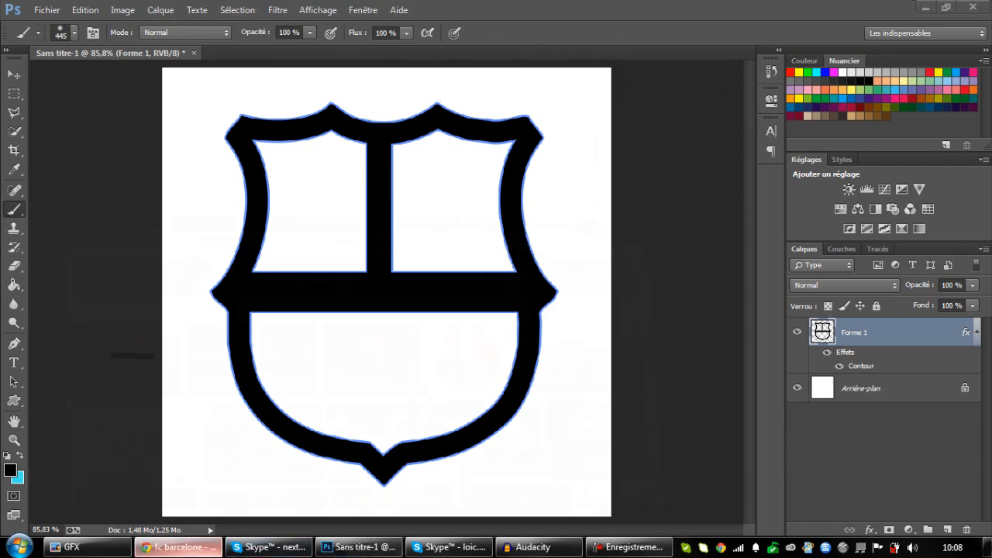
scroll(256, 78, "up", 1)
left_click_drag(275, 63, 59, 78)
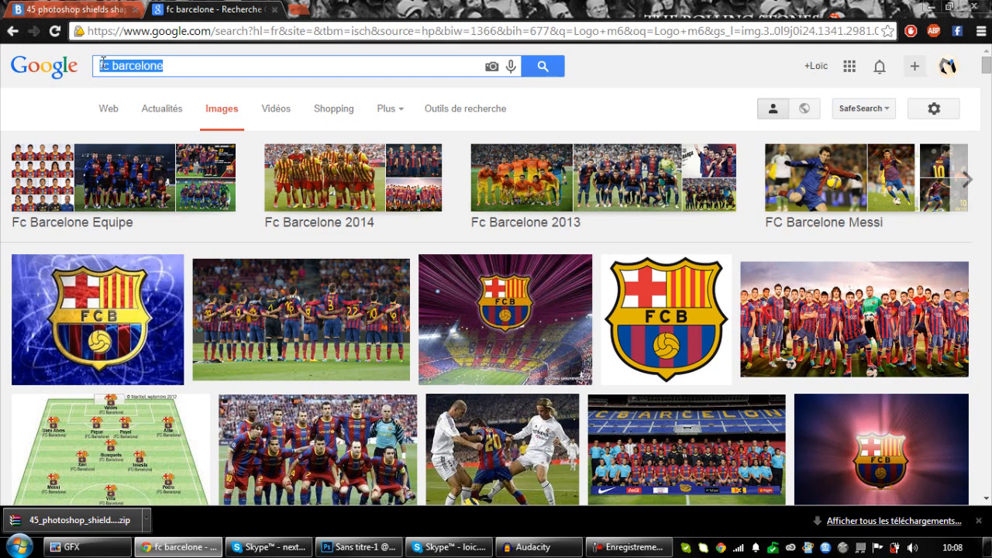
type("Call of")
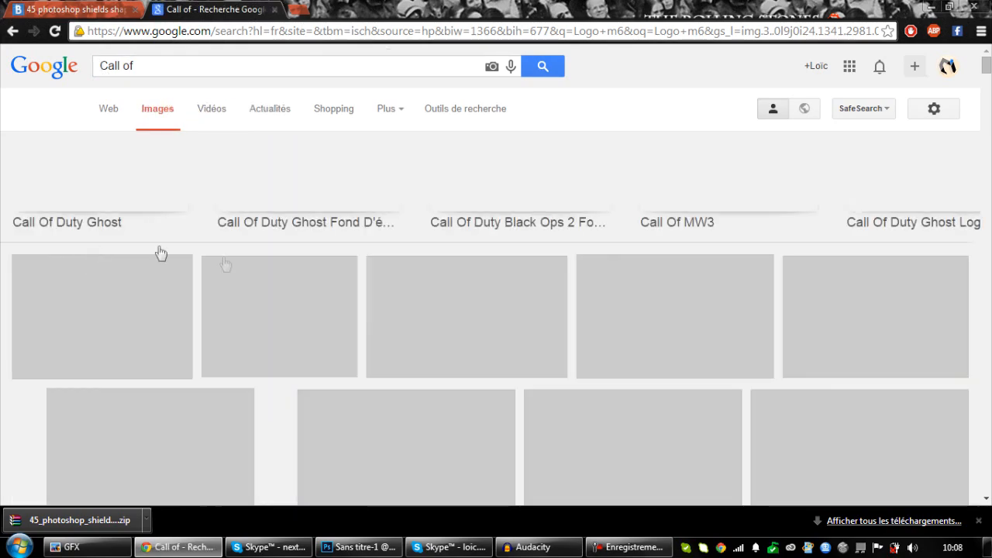
scroll(188, 306, "down", 1)
scroll(362, 277, "down", 3)
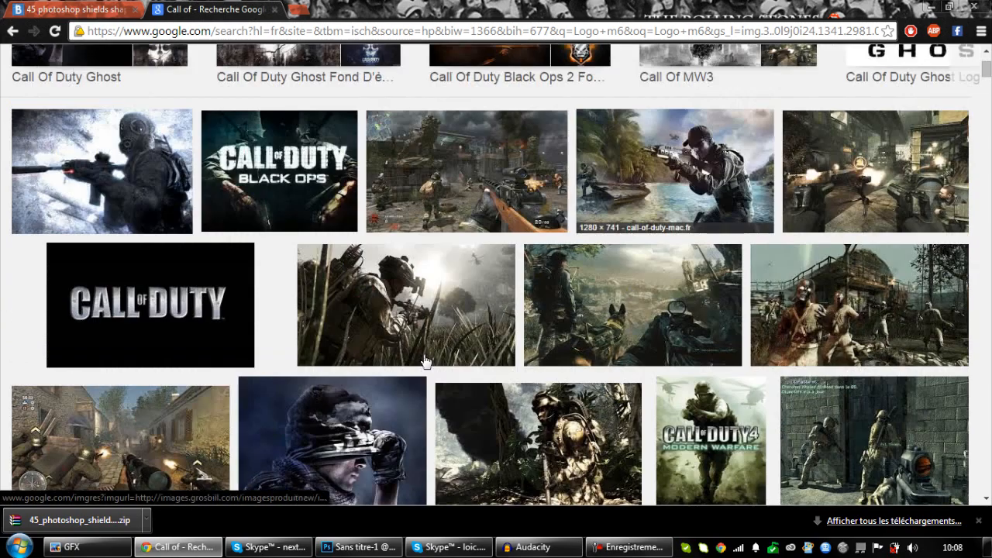
scroll(361, 275, "down", 1)
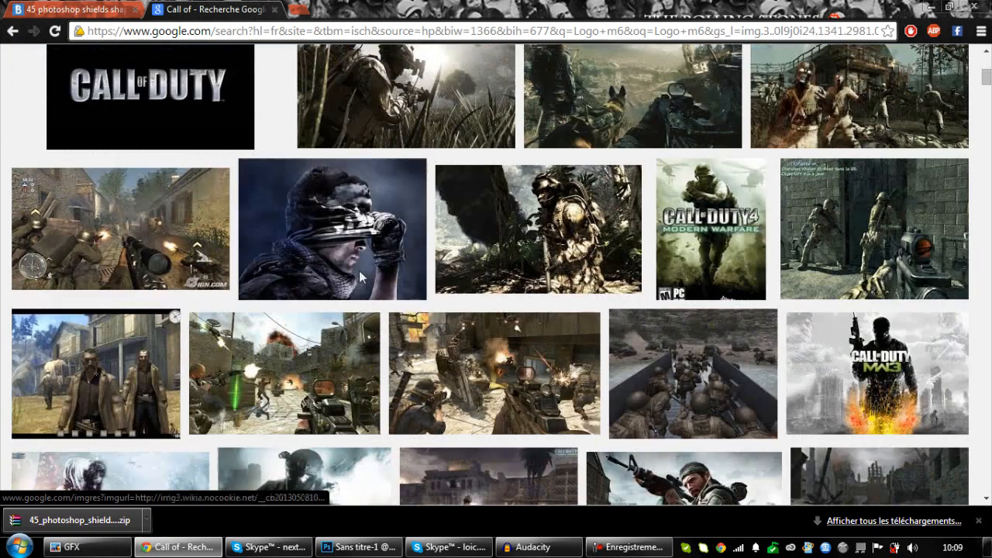
Preview the masked soldier image from Call of Duty: Ghosts, visit its source page and return to the image results.
left_click(335, 235)
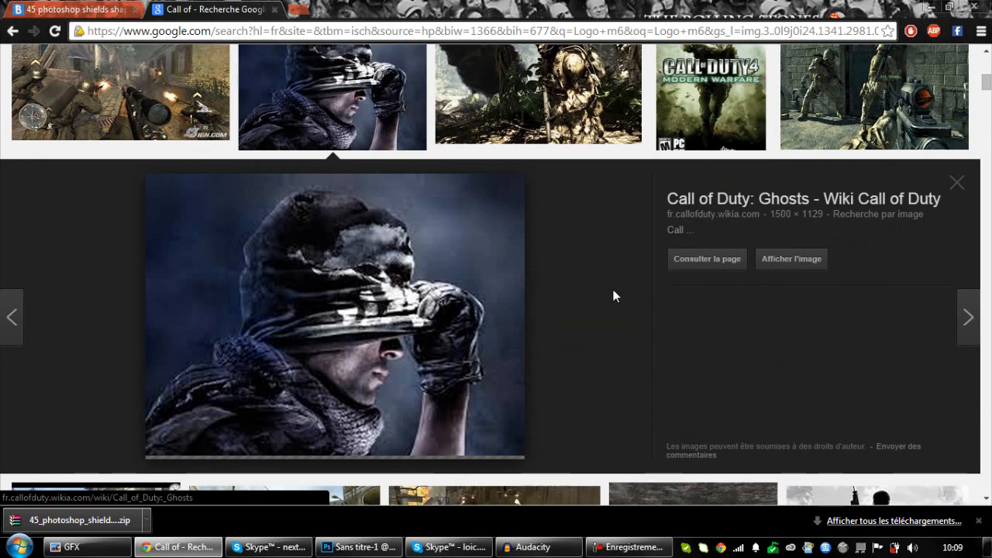
right_click(673, 332)
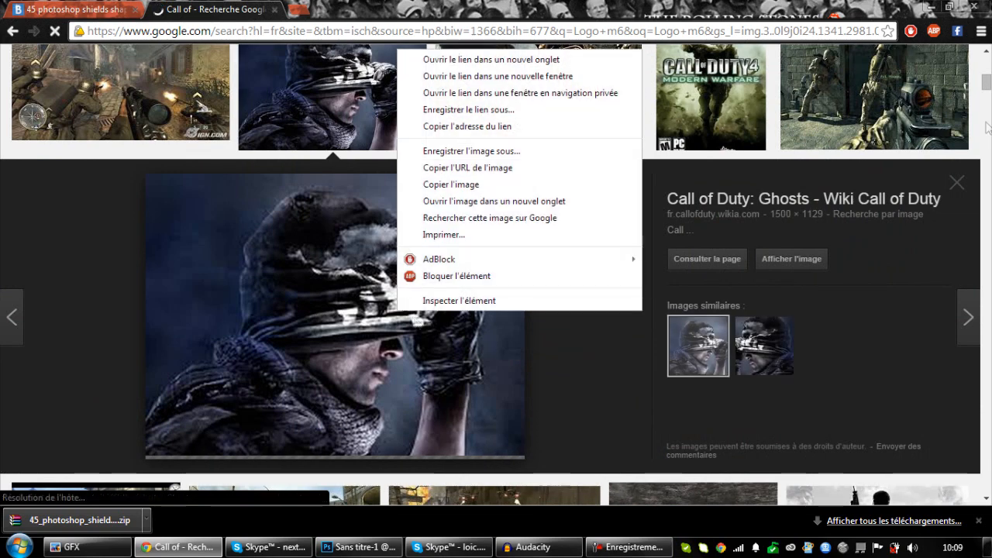
left_click(573, 362)
left_click(451, 306)
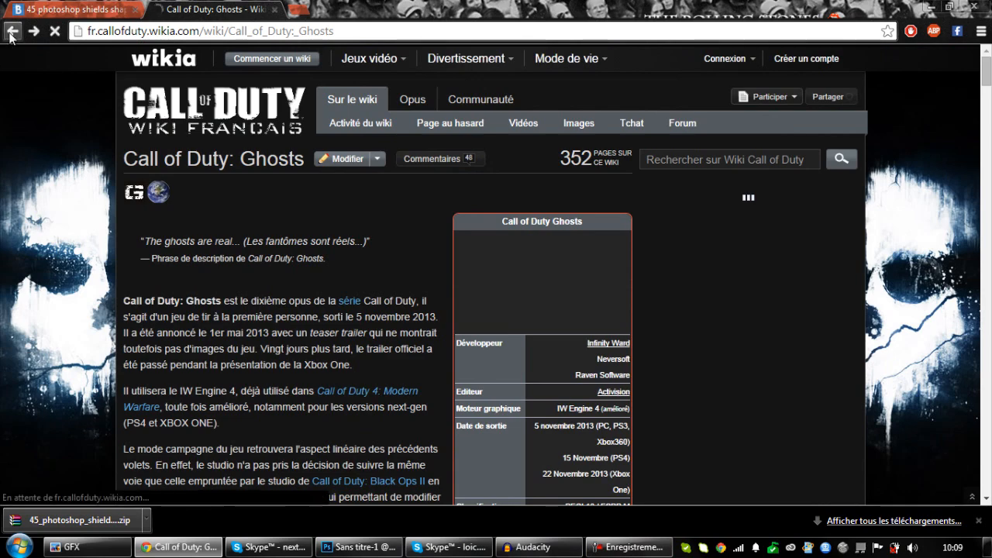
key("alt+Left")
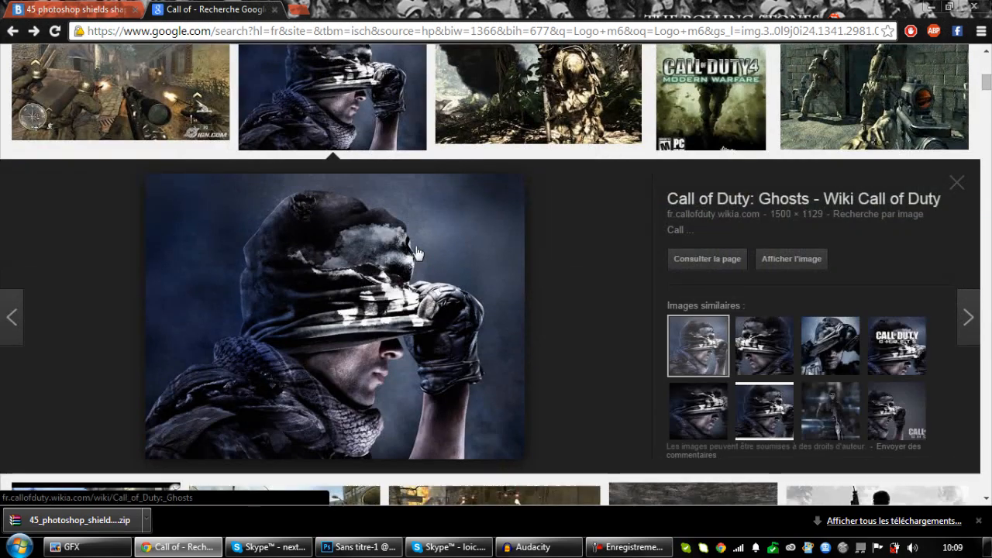
Copy the previewed Call of Duty: Ghosts soldier image, switch to Photoshop and paste it into the shield document.
right_click(416, 251)
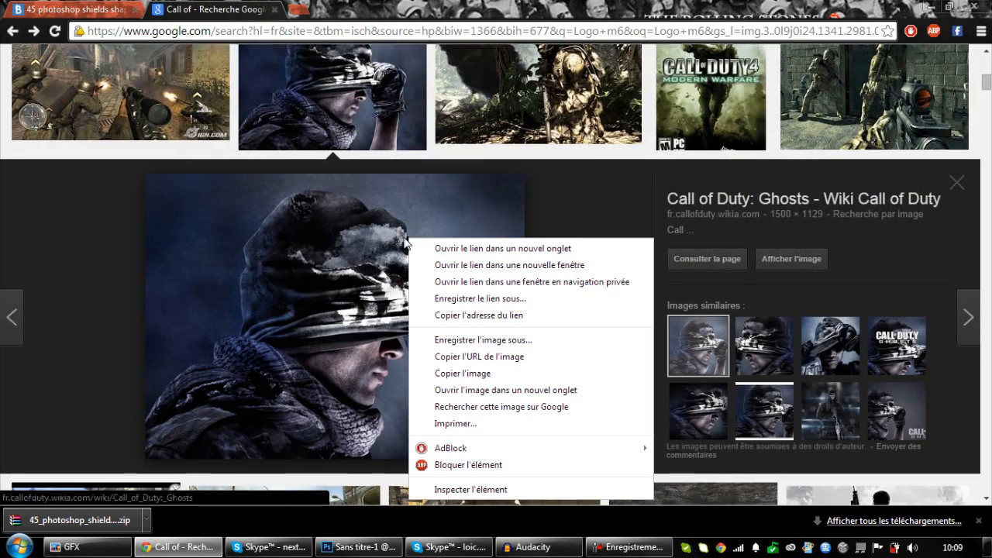
left_click(478, 376)
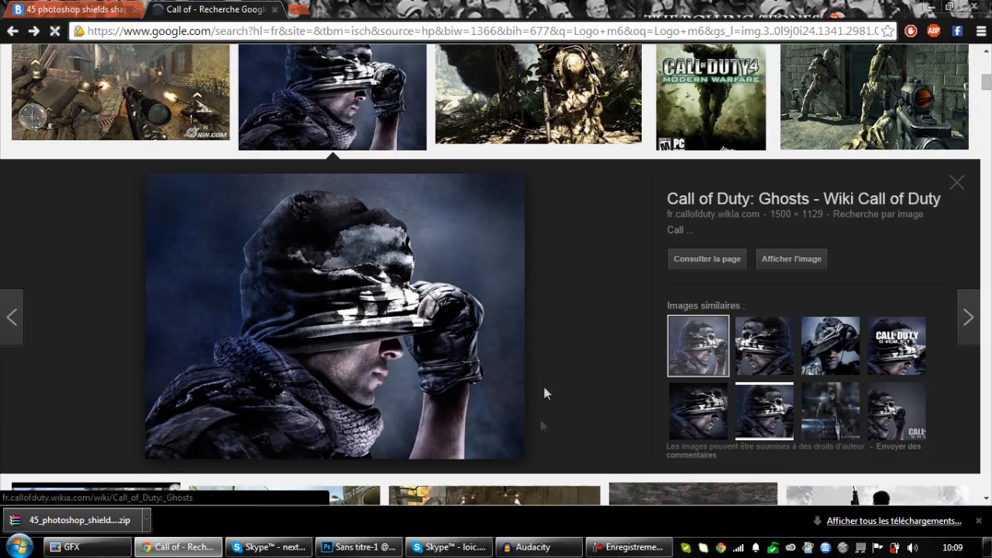
left_click(359, 546)
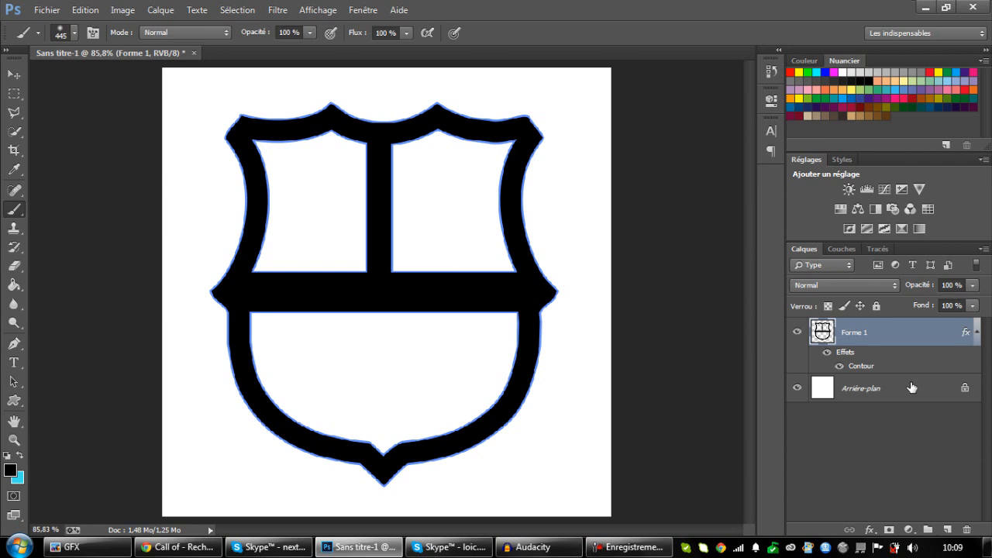
key("ctrl+v")
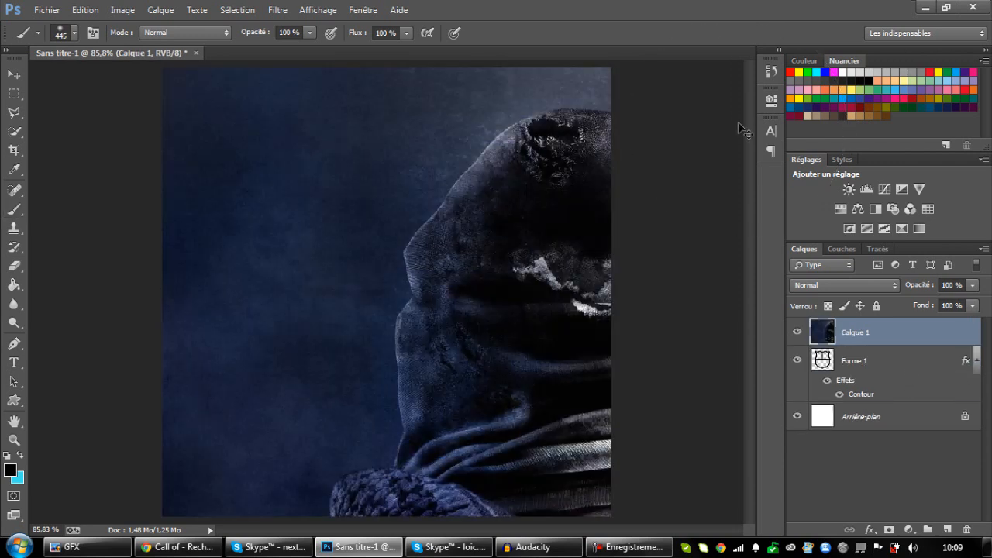
Scale the pasted soldier image down to about 29% of its height and place it over the shield's upper-left section.
key("ctrl+t")
key("ctrl+minus")
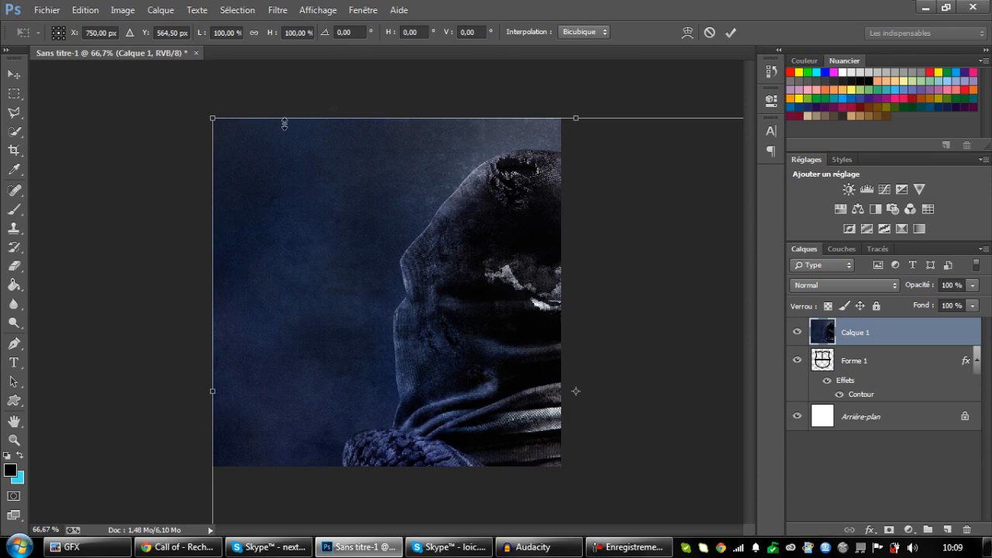
left_click_drag(222, 126, 301, 169)
left_click_drag(612, 351, 620, 356)
left_click_drag(668, 449, 69, 161)
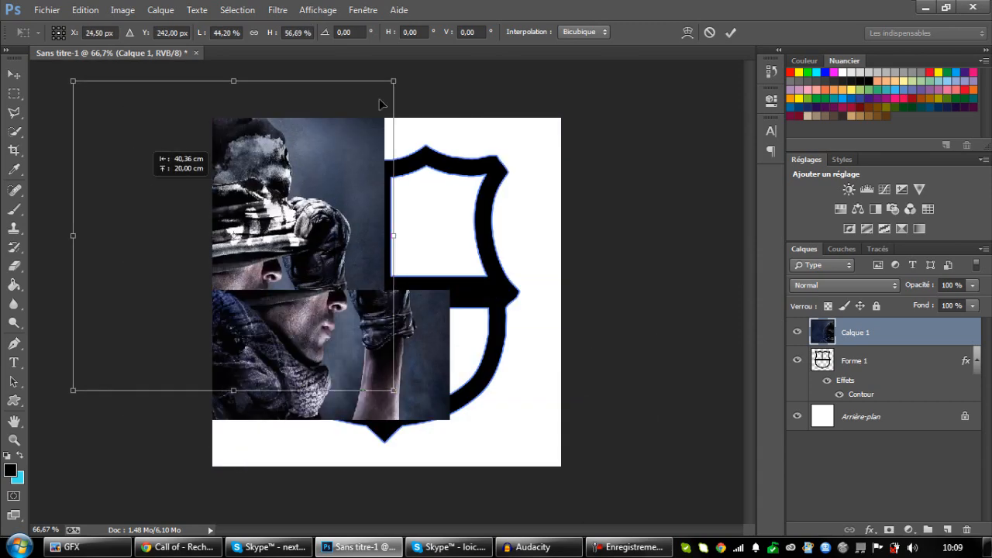
left_click_drag(393, 82, 185, 284)
left_click_drag(155, 314, 356, 192)
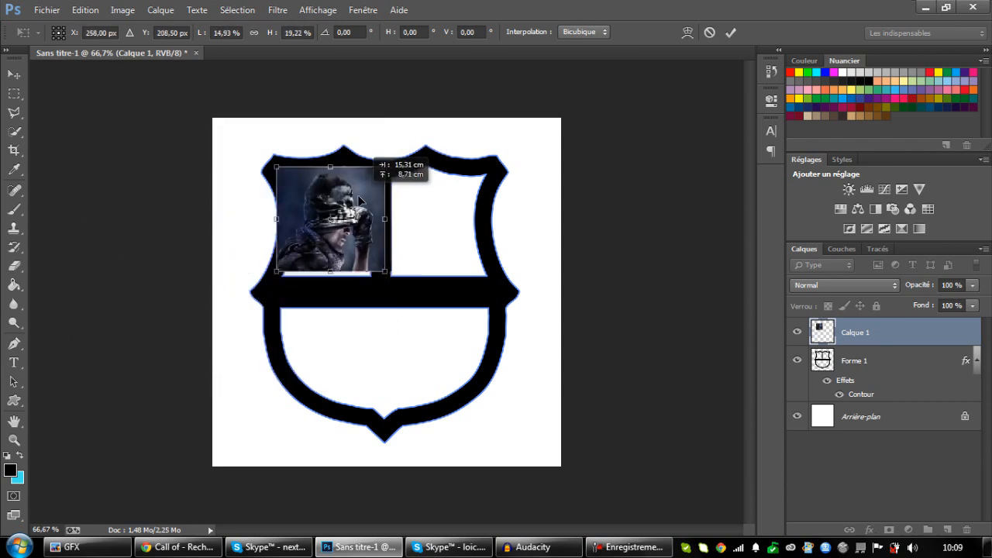
mouse_move(386, 162)
left_mouse_down()
mouse_move(455, 124)
mouse_move(397, 175)
left_mouse_up()
key("b")
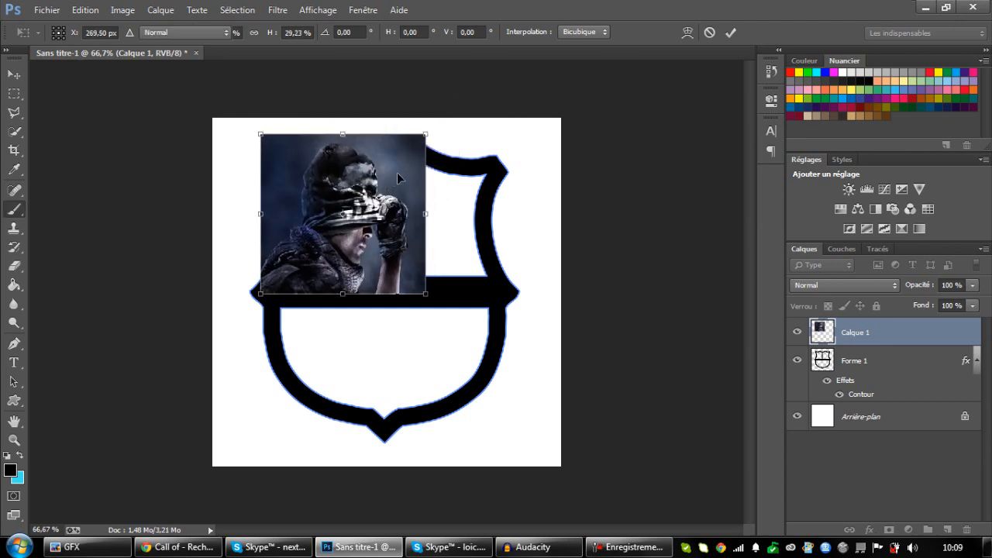
Place the soldier layer beneath the shield layer, then scale it to about 80% and fit it behind the upper-left section.
left_click_drag(877, 341, 868, 406)
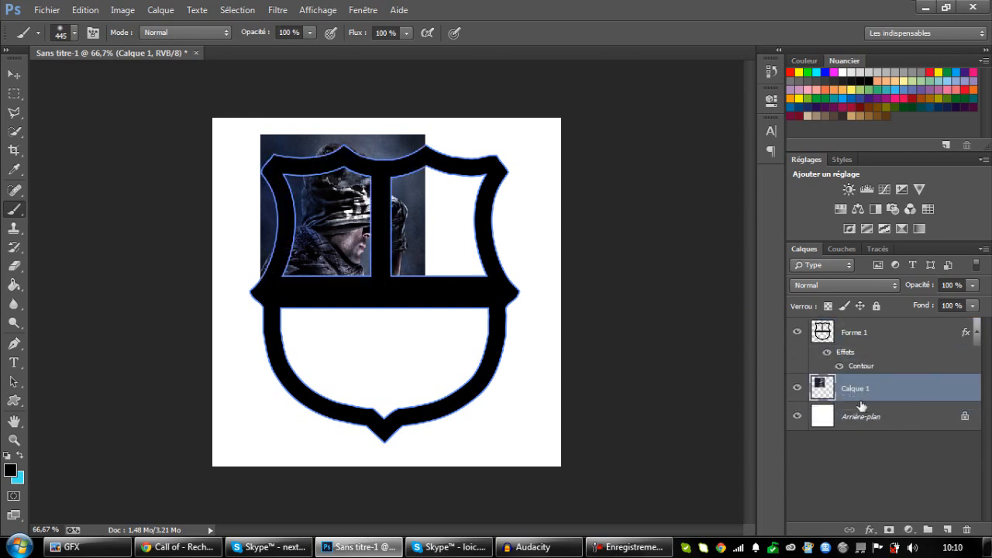
left_click(14, 75)
left_click_drag(323, 232, 315, 247)
key("ctrl+t")
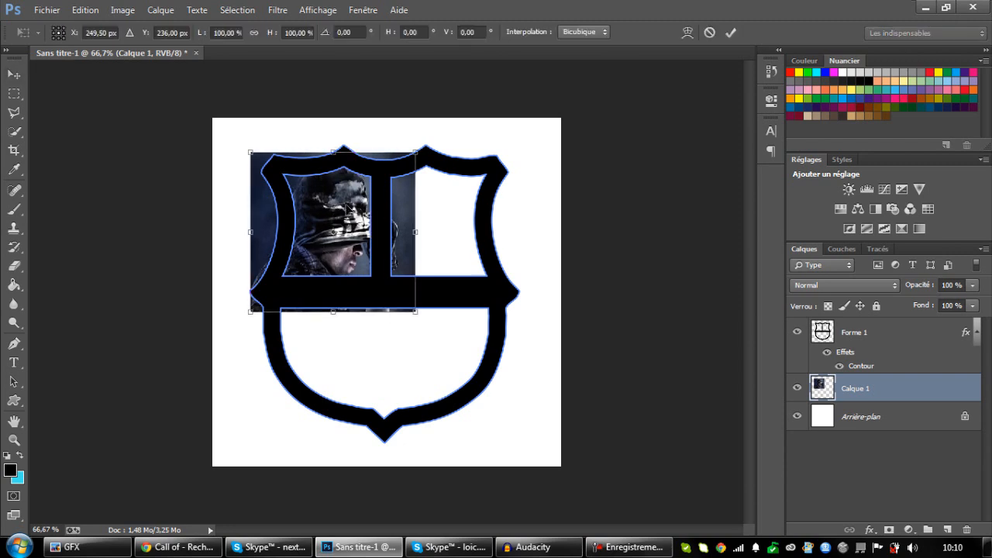
left_click_drag(437, 153, 380, 192)
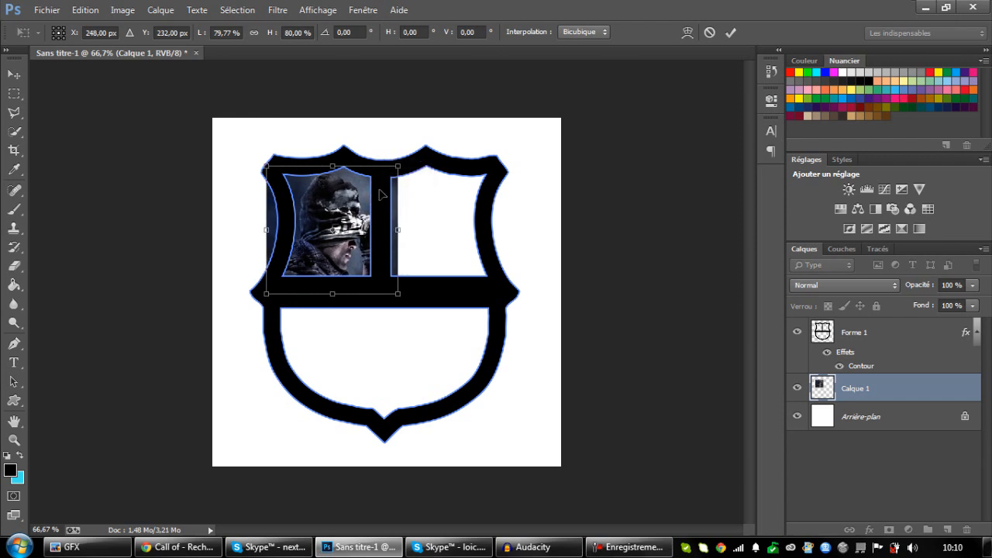
key("Return")
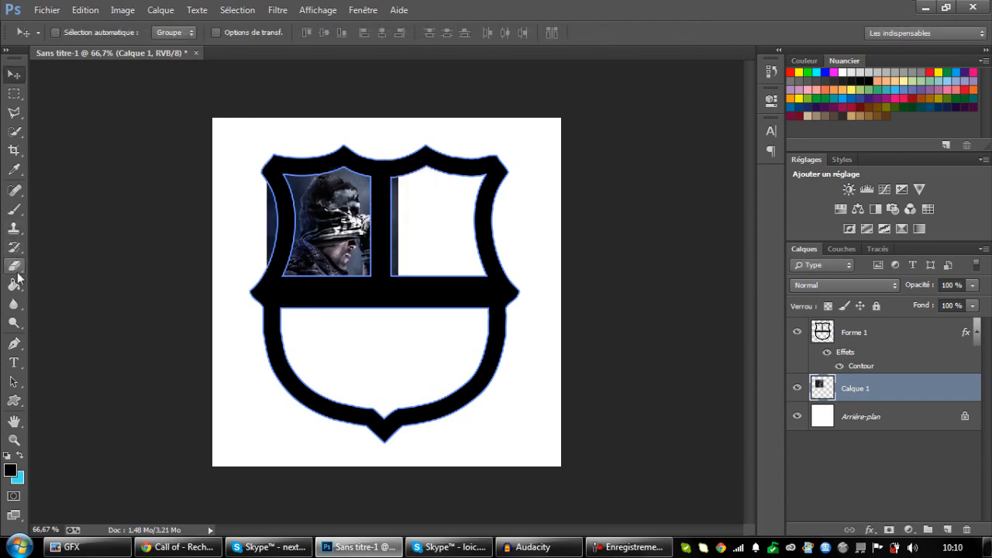
Outline the soldier image's excess outside the upper-left section with the Polygonal Lasso, delete it and clear the selection.
left_click(14, 112)
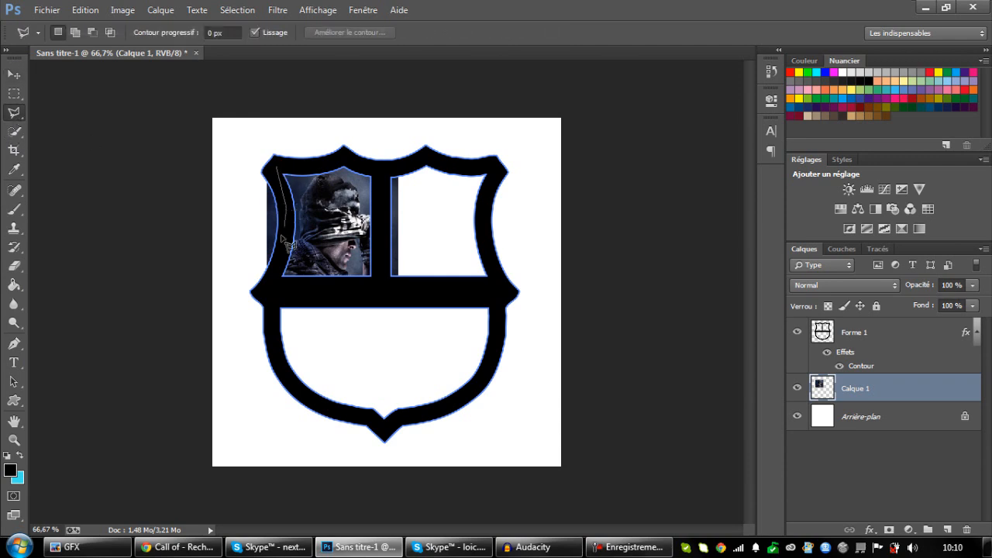
left_click(273, 283)
left_click(377, 286)
left_click(430, 260)
left_click(419, 296)
left_click(263, 317)
left_click(205, 290)
left_click(193, 243)
left_click(213, 170)
left_click(246, 132)
left_click(271, 139)
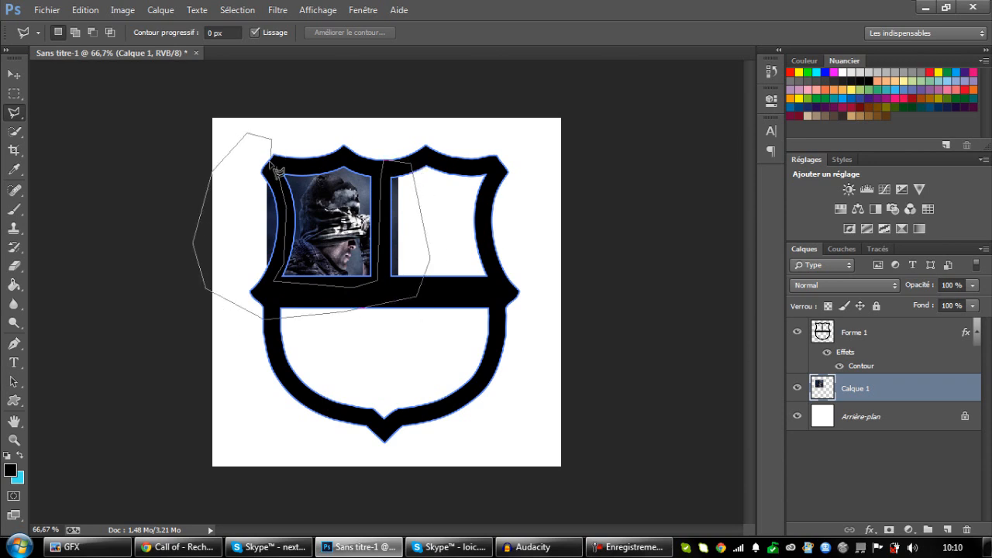
left_click(277, 166)
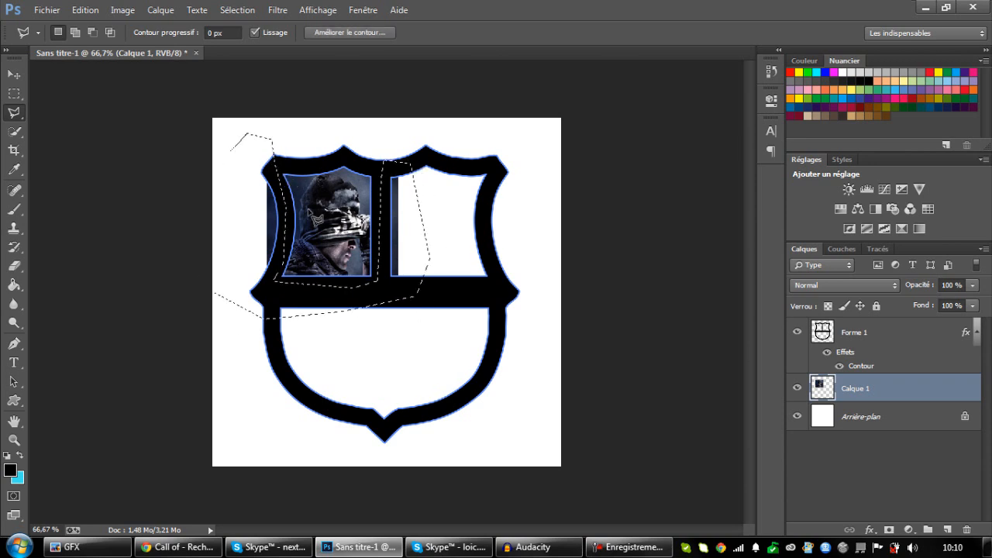
key("Delete")
key("ctrl+d")
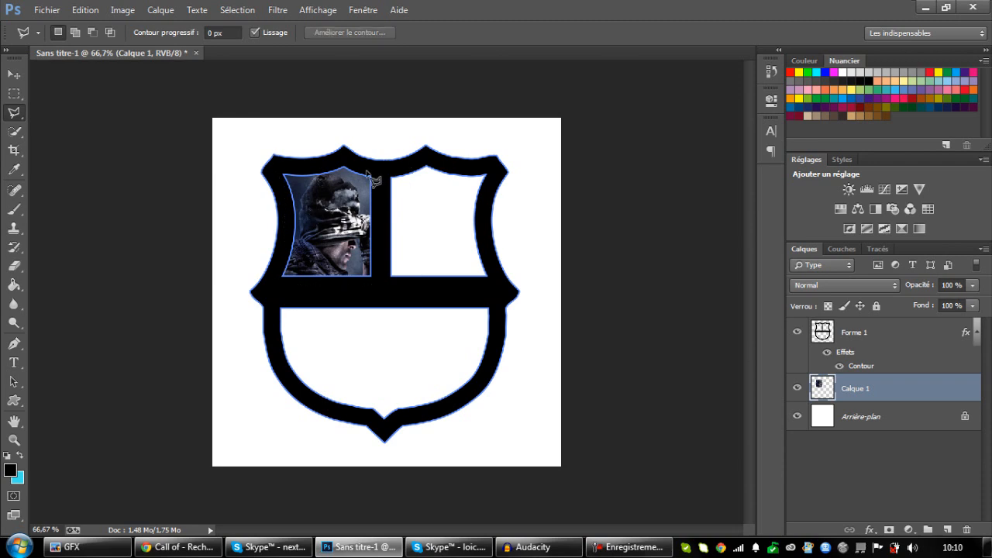
Add a drop shadow to the shield layer with a distance of 0 px and a size of 13 px.
key("ctrl+plus")
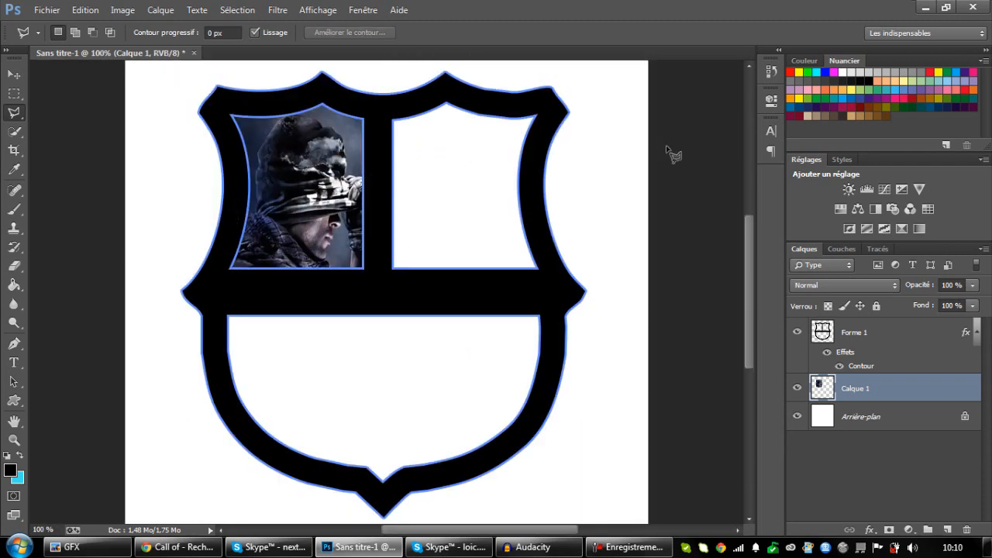
double_click(891, 344)
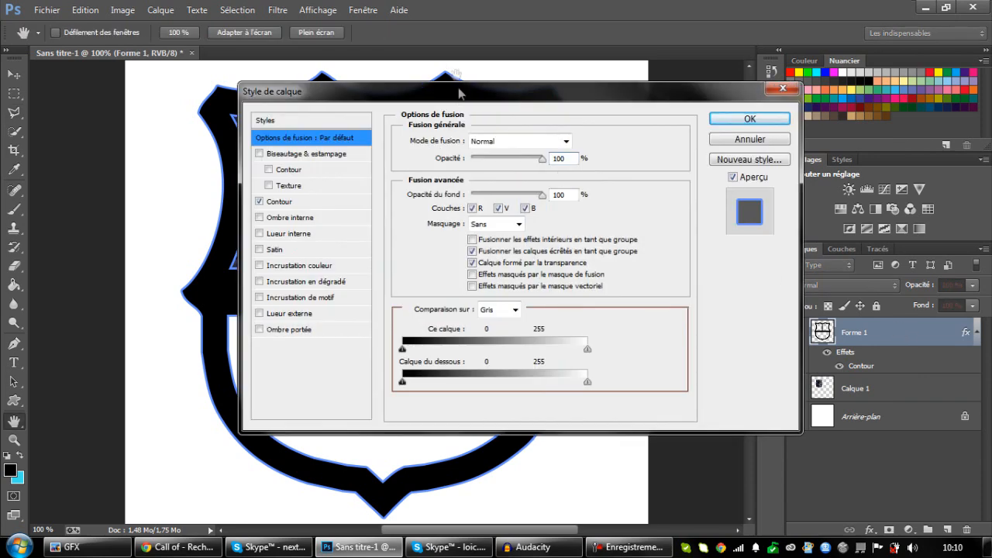
left_click_drag(459, 93, 654, 18)
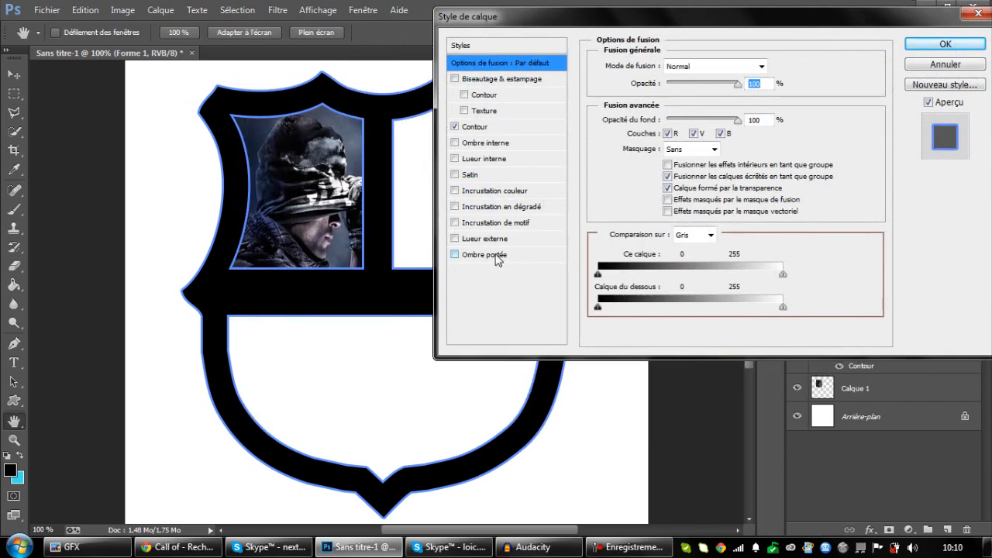
left_click(494, 254)
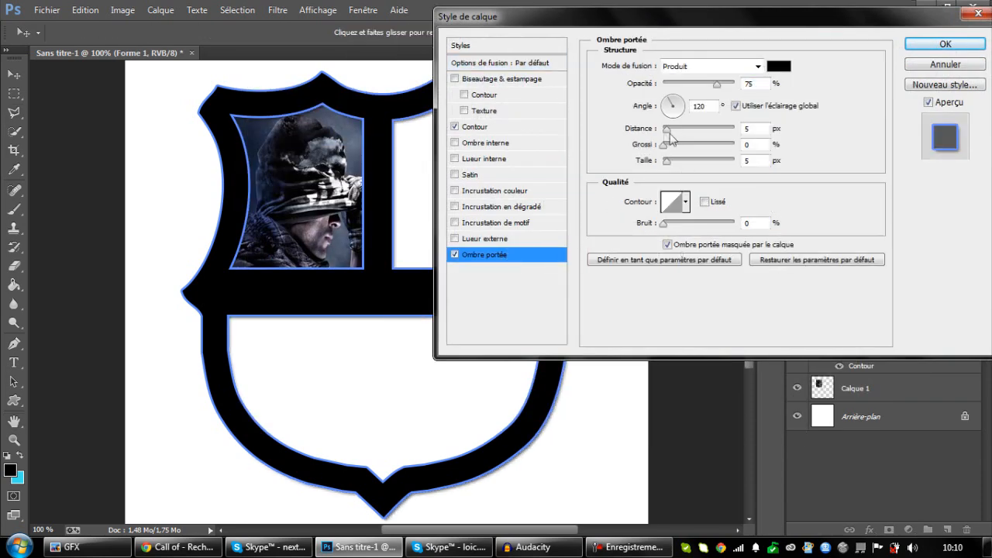
left_click_drag(665, 129, 678, 167)
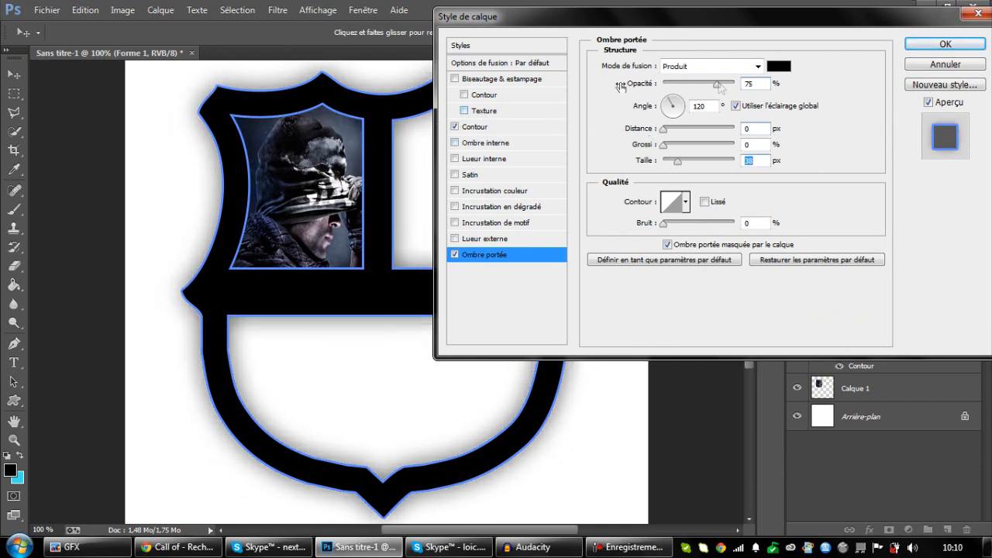
left_click_drag(688, 25, 341, 181)
left_click_drag(347, 327, 326, 325)
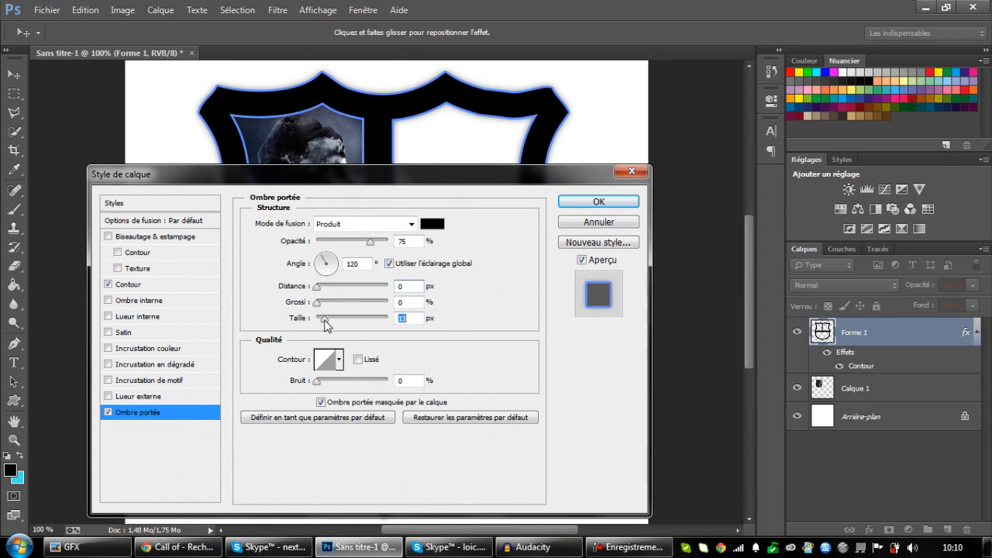
left_click(589, 202)
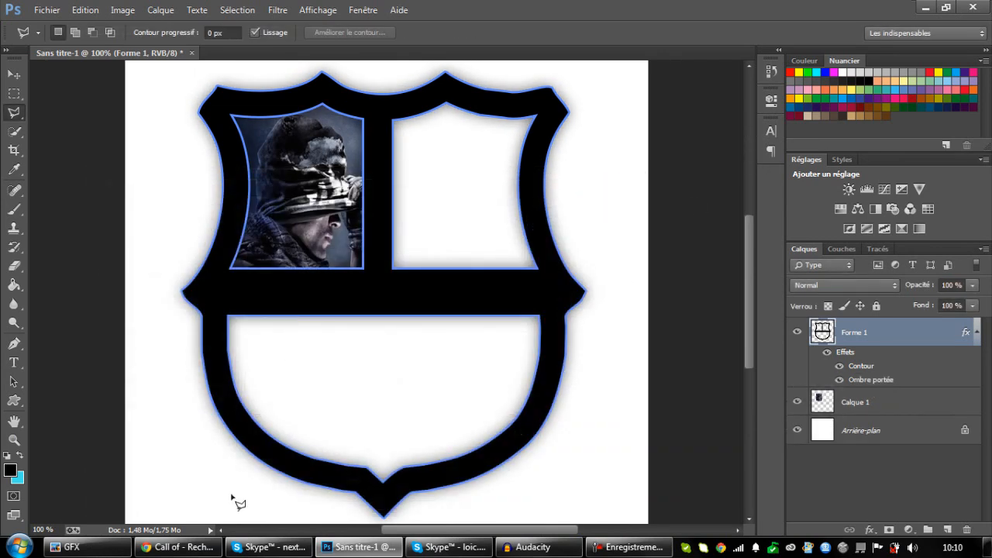
Switch to the browser, search Google Images for "Fifa" and look through the results for a player picture.
left_click(179, 547)
scroll(266, 460, "up", 5)
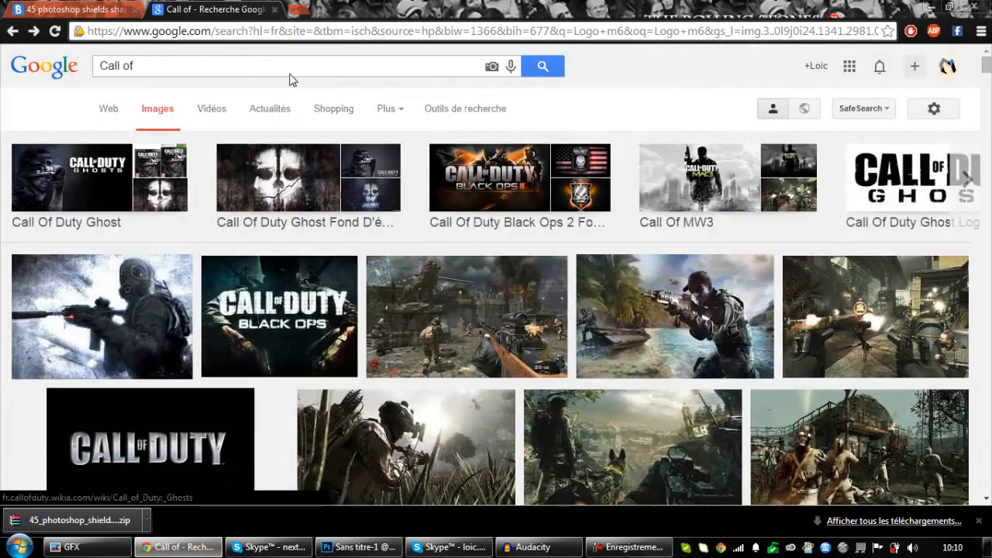
triple_click(262, 68)
type("Fifa")
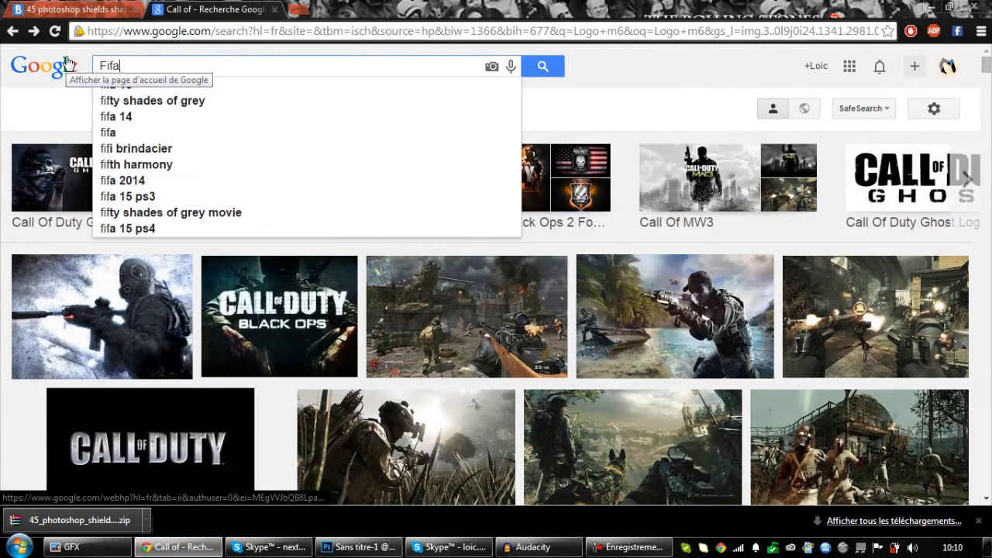
key("Return")
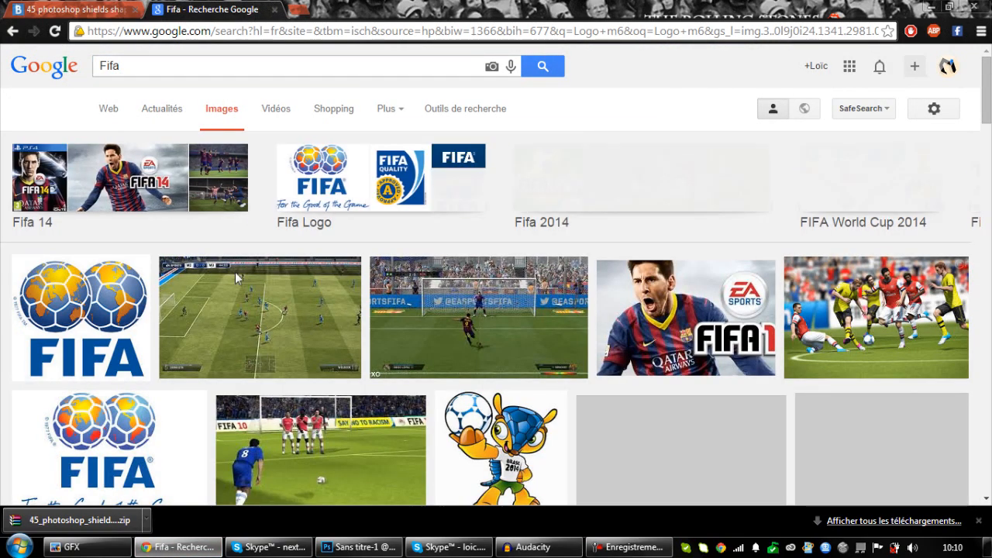
scroll(135, 329, "down", 1)
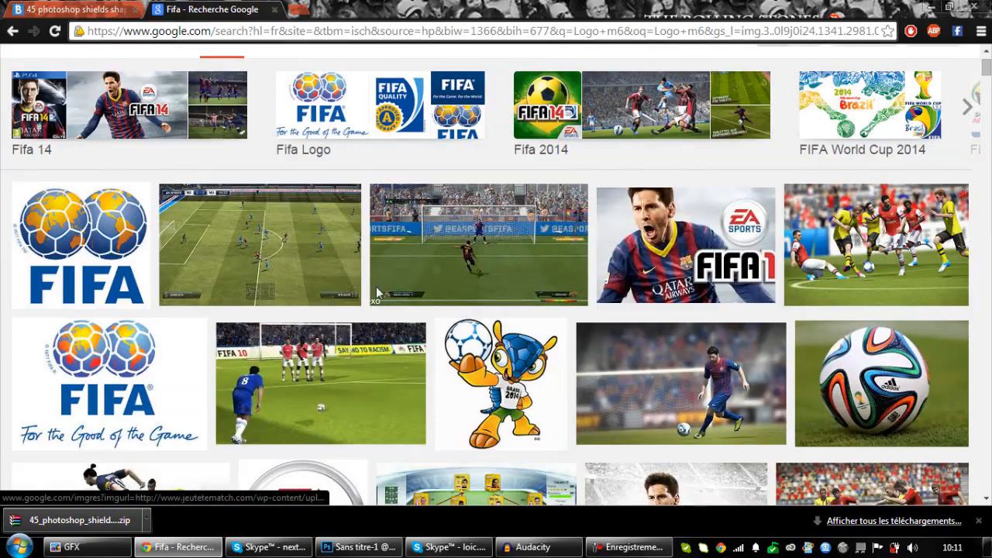
scroll(523, 312, "down", 4)
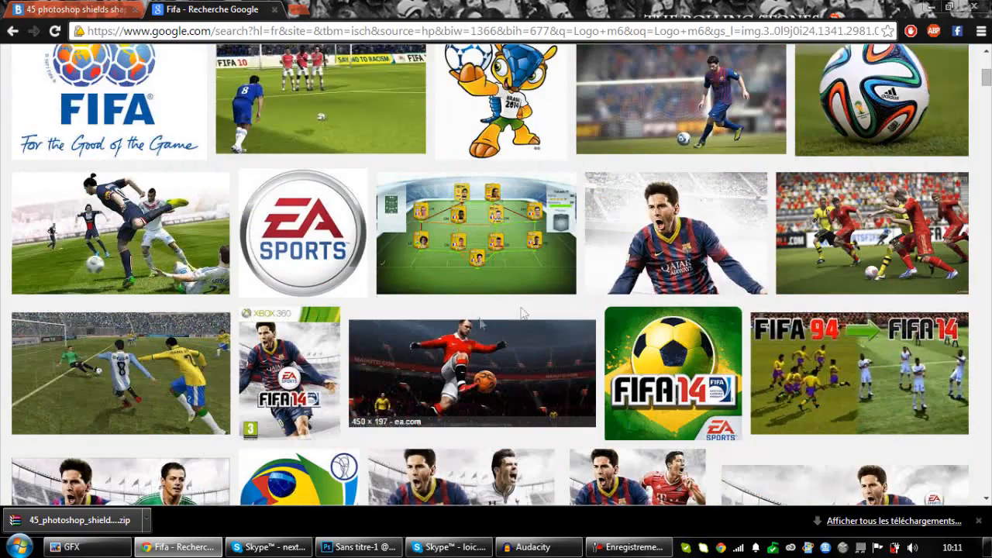
Preview the easports.com picture of the shouting footballer, copy it and paste it into the shield document in Photoshop.
left_click(667, 258)
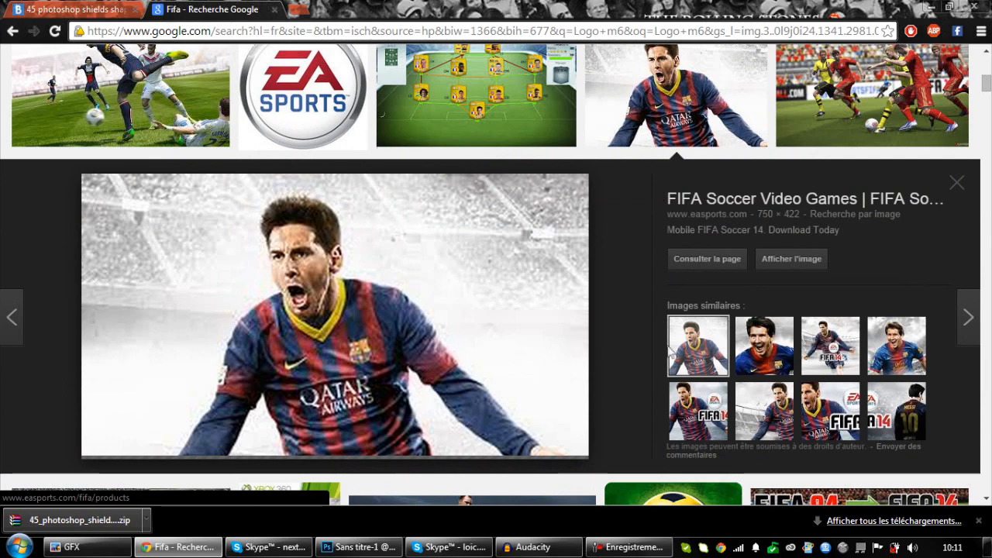
right_click(352, 346)
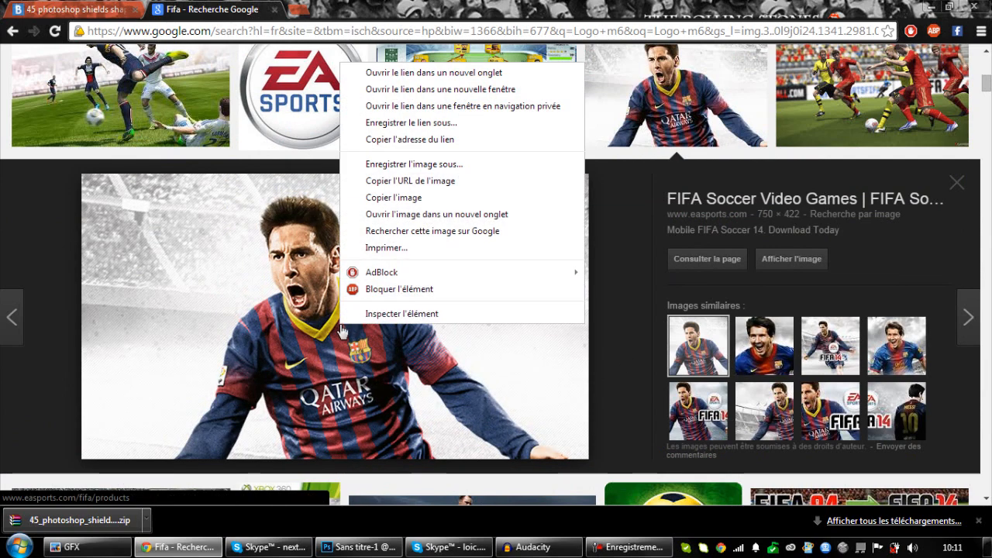
left_click(380, 200)
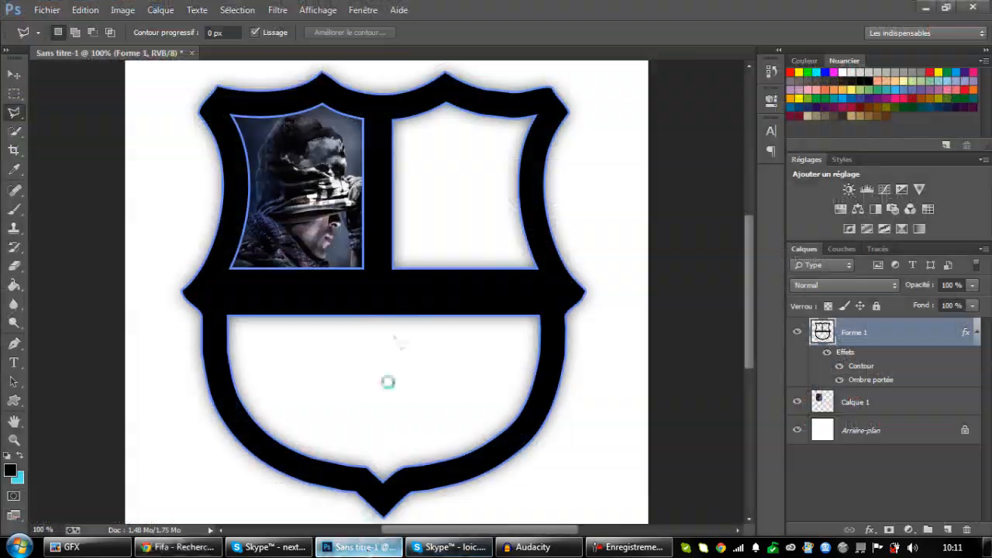
left_click(359, 547)
key("ctrl+v")
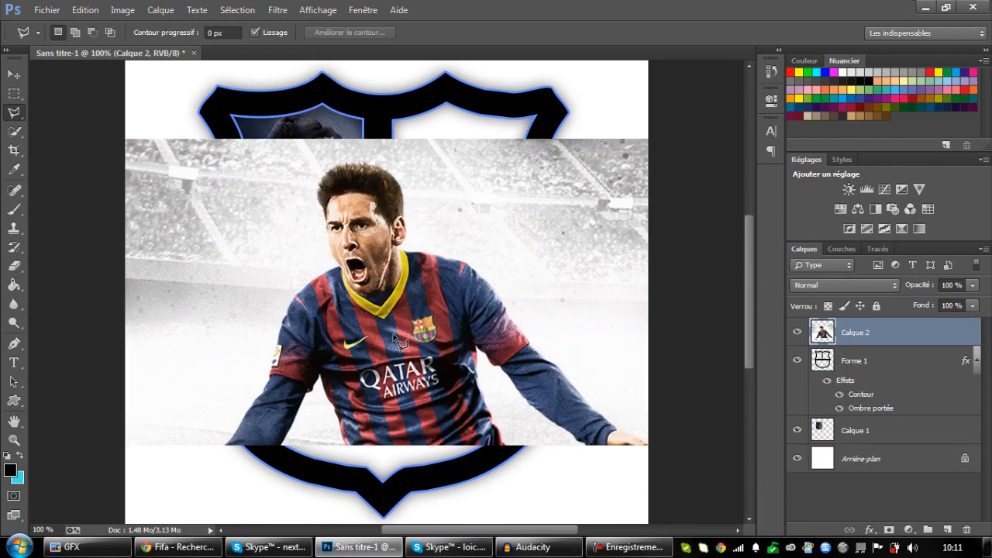
Scale the footballer image to about 77%, position it over the shield's upper-right section and move its layer beneath the shield layer.
key("ctrl+t")
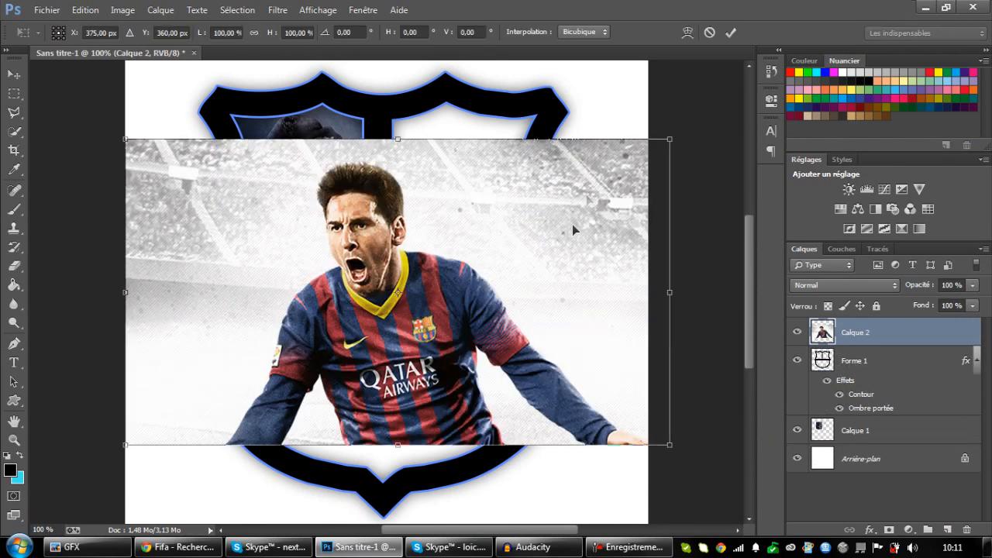
left_click_drag(669, 150, 358, 315)
left_click_drag(327, 371, 475, 222)
left_click_drag(513, 165, 696, 60)
left_click_drag(520, 140, 512, 152)
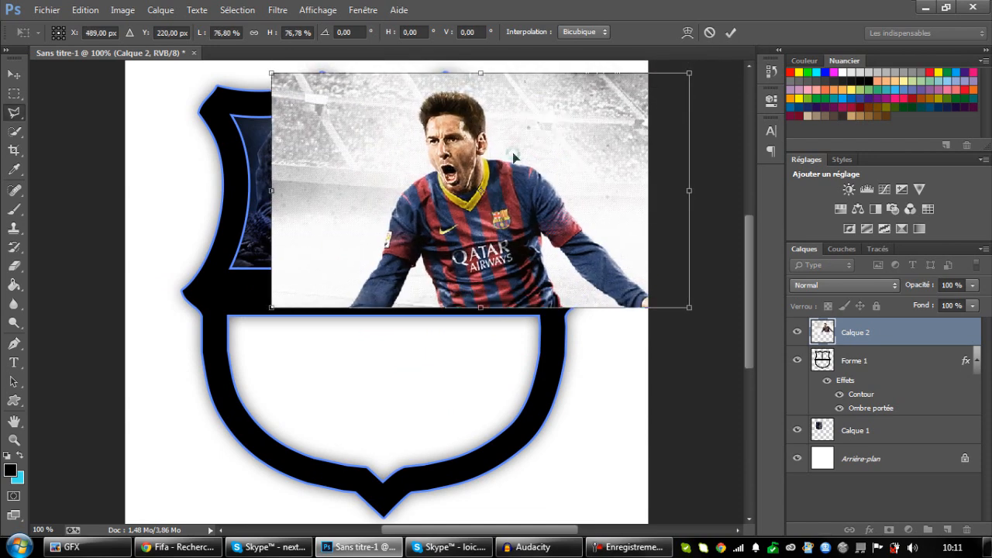
key("Return")
key("l")
left_click_drag(916, 335, 892, 415)
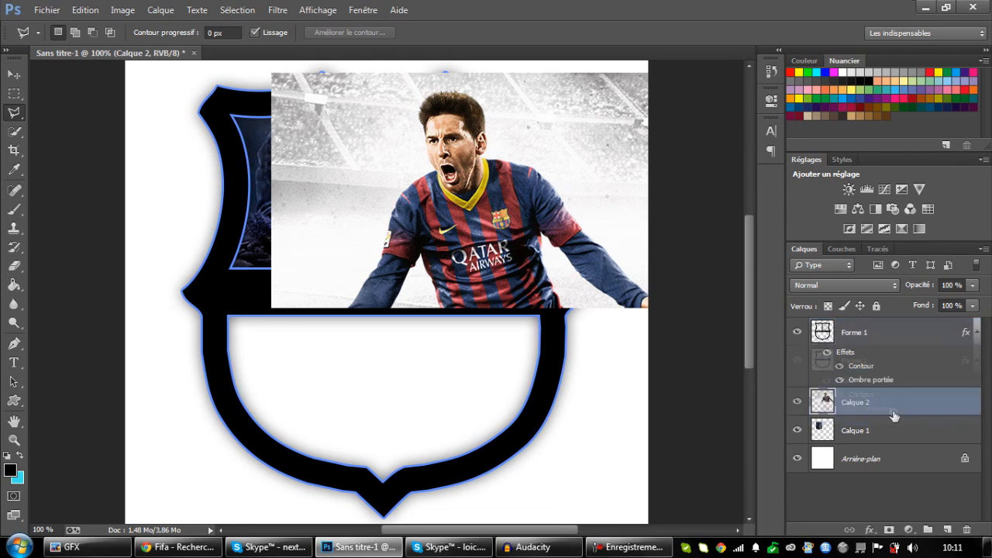
Move the footballer image slightly down within the shield's upper-right section and activate the Polygonal Lasso tool.
left_click(14, 73)
left_click_drag(571, 173, 569, 195)
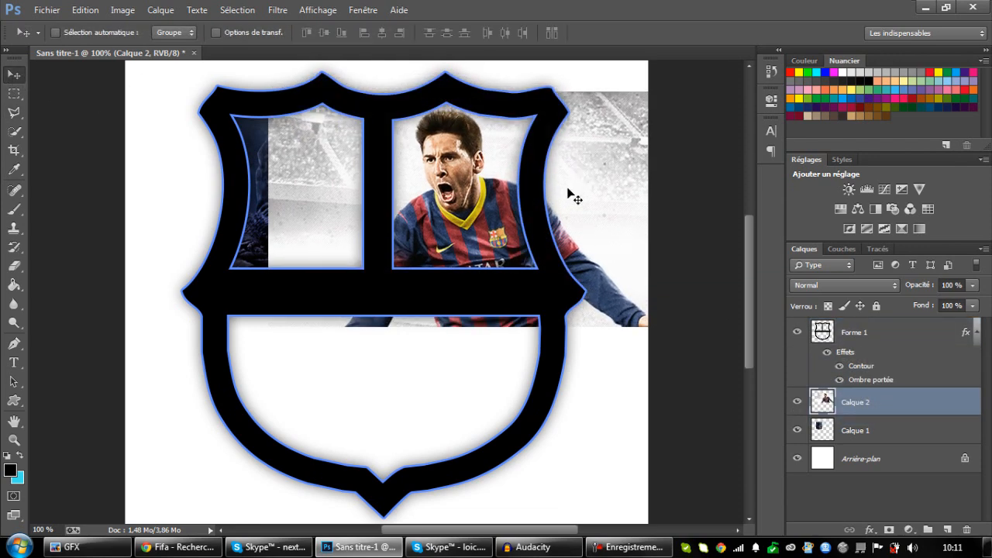
key("ctrl+minus")
left_click(14, 114)
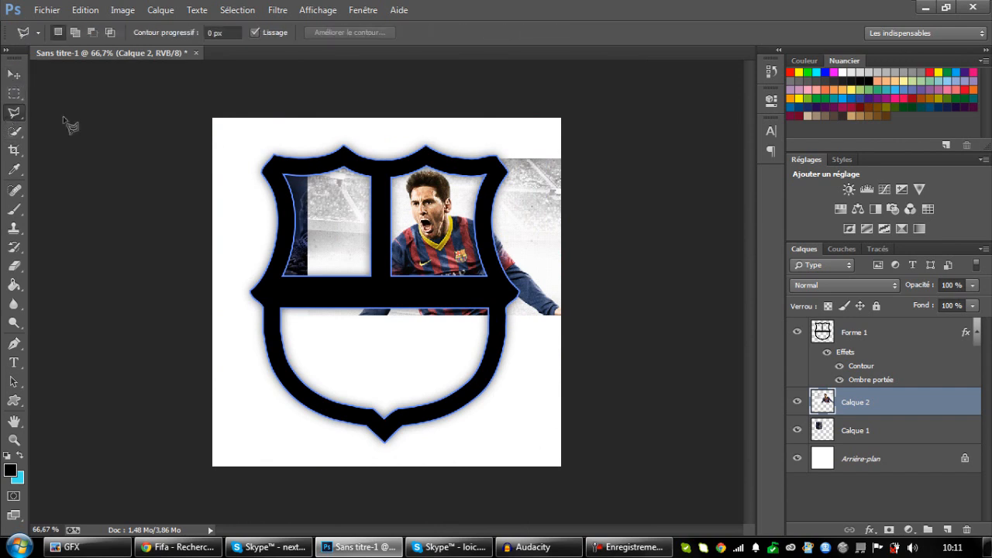
left_click(379, 165)
left_click(379, 280)
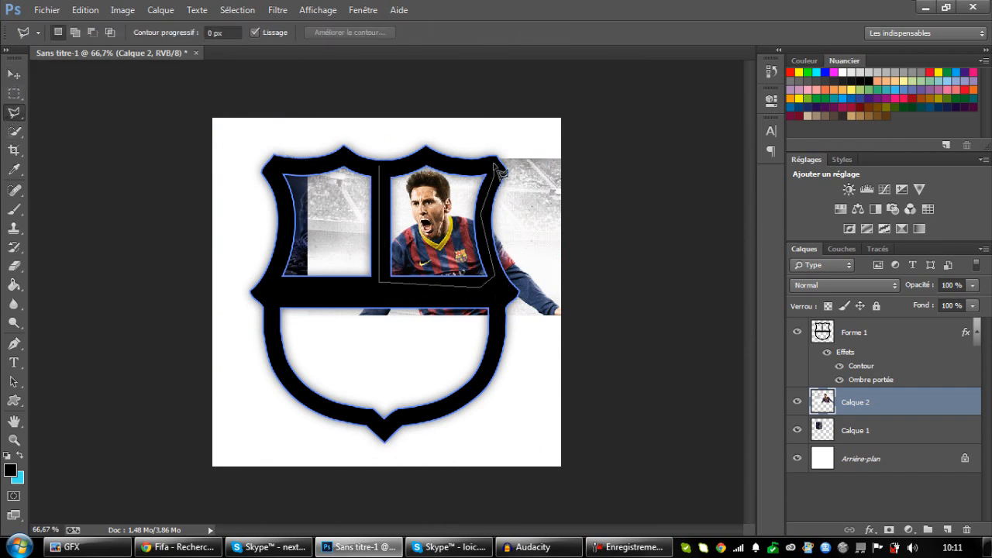
left_click(443, 133)
left_click(535, 116)
left_click(620, 165)
left_click(618, 233)
left_click(571, 384)
left_click(358, 378)
left_click(300, 247)
left_click(380, 168)
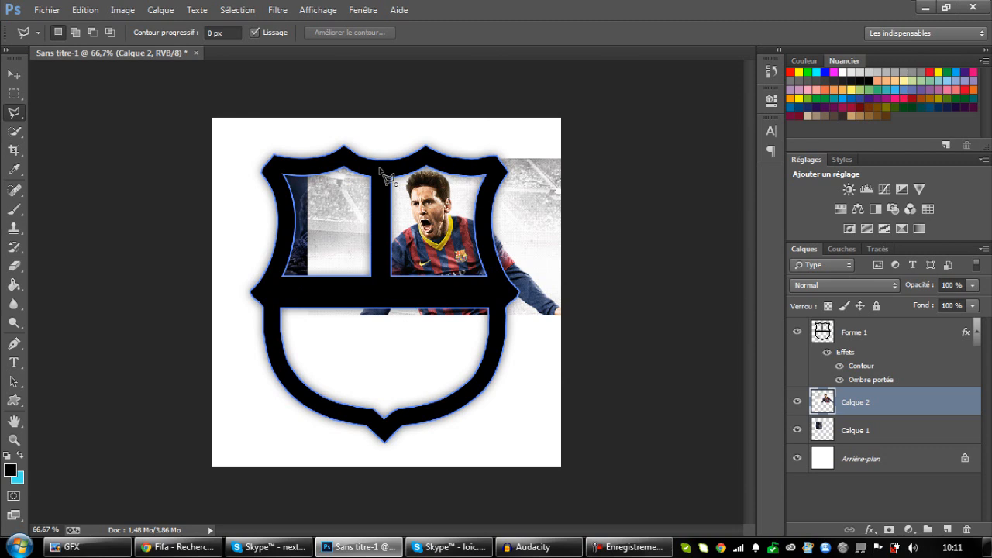
Outline the parts of the footballer image outside the shield's upper-right section with the Polygonal Lasso, delete them and deselect.
left_click(379, 166)
left_click(301, 143)
left_click(256, 202)
left_click(301, 319)
left_click(313, 341)
left_click(451, 359)
left_click(520, 352)
left_click(571, 334)
left_click(597, 254)
left_click(597, 186)
left_click(593, 156)
left_click(560, 132)
left_click(514, 124)
left_click(493, 133)
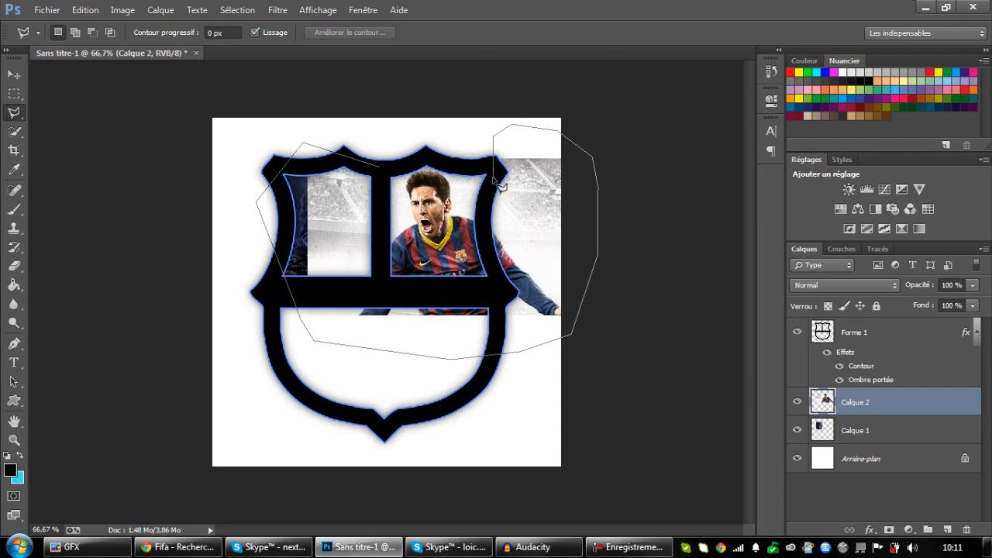
left_click(495, 292)
left_click(397, 301)
left_click(370, 272)
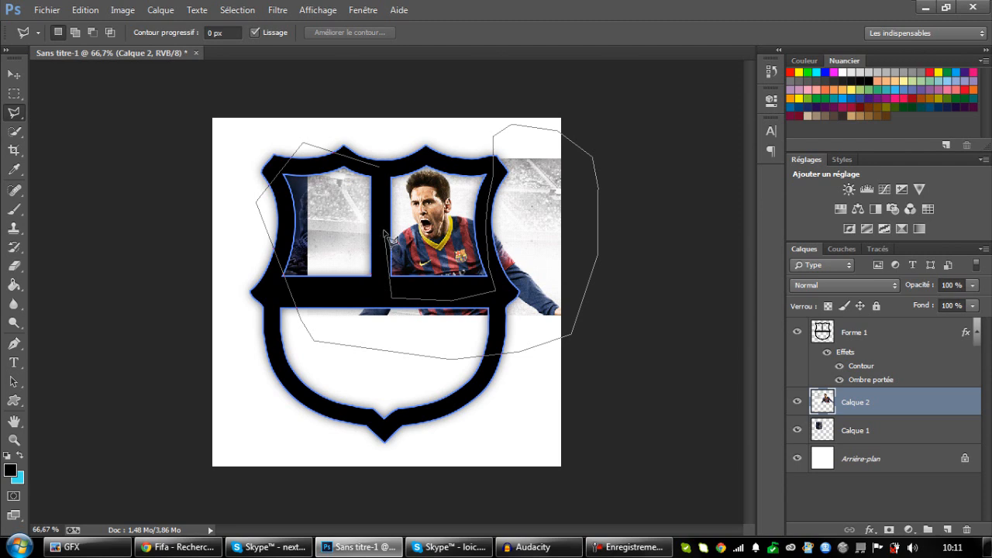
left_click(381, 166)
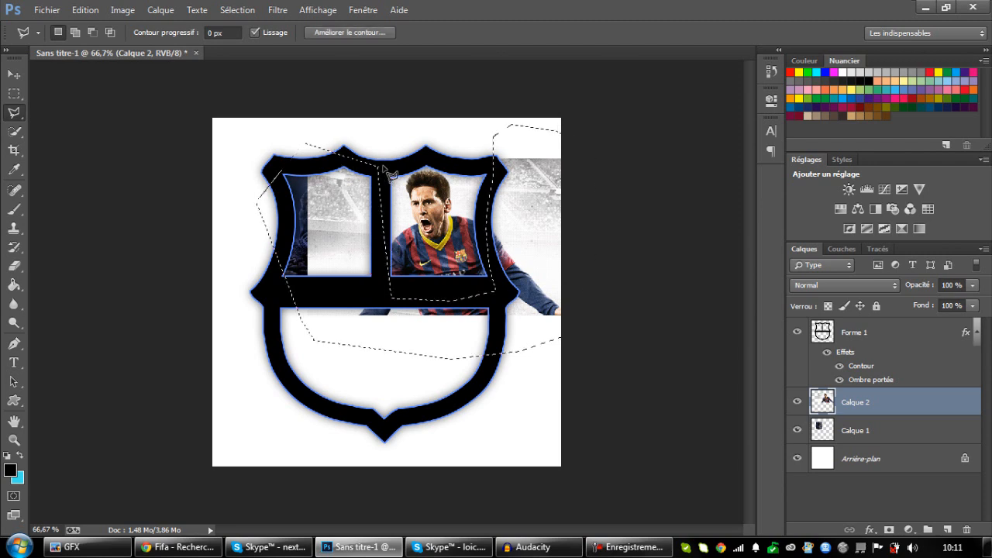
key("Delete")
key("ctrl+d")
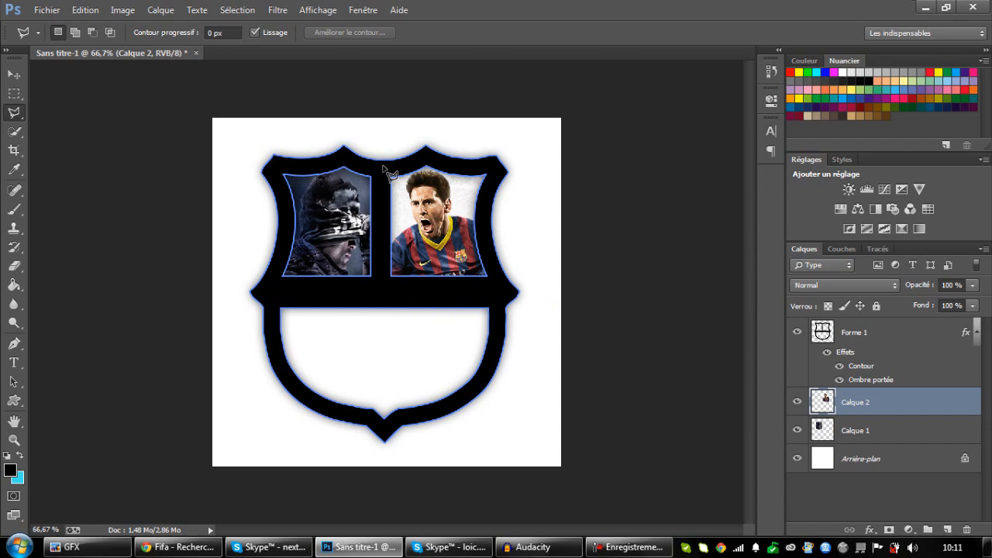
Set the foreground colour to dark grey and clear the trial marquee selection in the shield's lower section.
key("ctrl+plus")
key("ctrl+plus")
key("ctrl+minus")
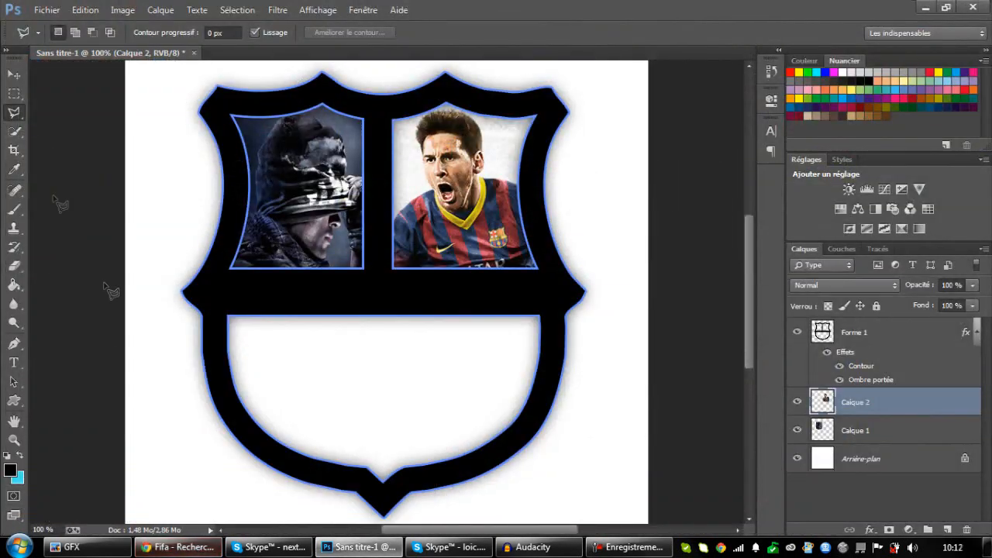
left_click(14, 93)
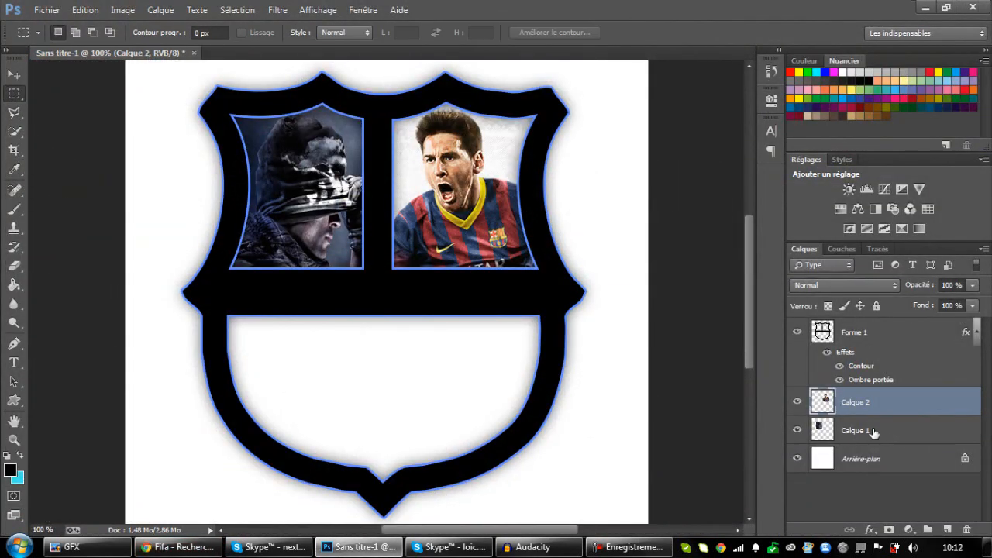
left_click_drag(222, 310, 249, 413)
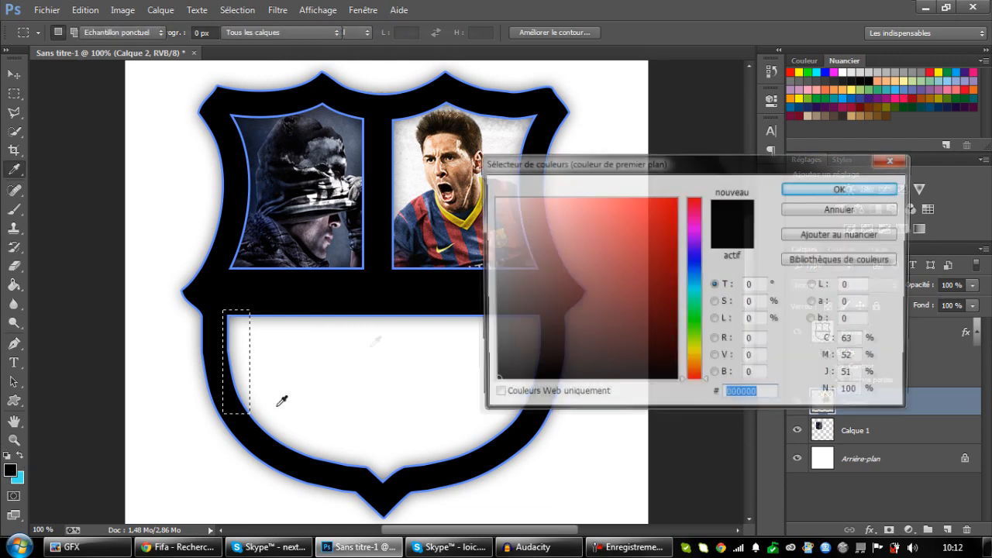
left_click(10, 470)
mouse_move(508, 304)
left_mouse_down()
mouse_move(474, 287)
mouse_move(467, 268)
mouse_move(445, 333)
mouse_move(441, 325)
left_mouse_up()
left_click(837, 188)
mouse_move(258, 346)
left_mouse_down()
mouse_move(254, 382)
mouse_move(247, 339)
left_mouse_up()
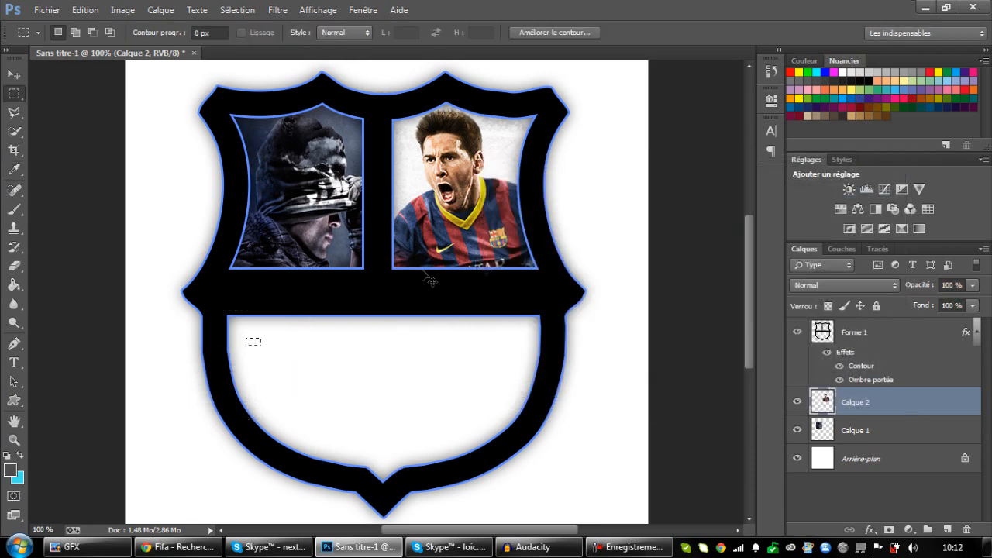
key("ctrl+d")
On a new layer, select a narrow vertical strip at the lower section's left edge, paint it dark grey and deselect.
left_click(945, 530)
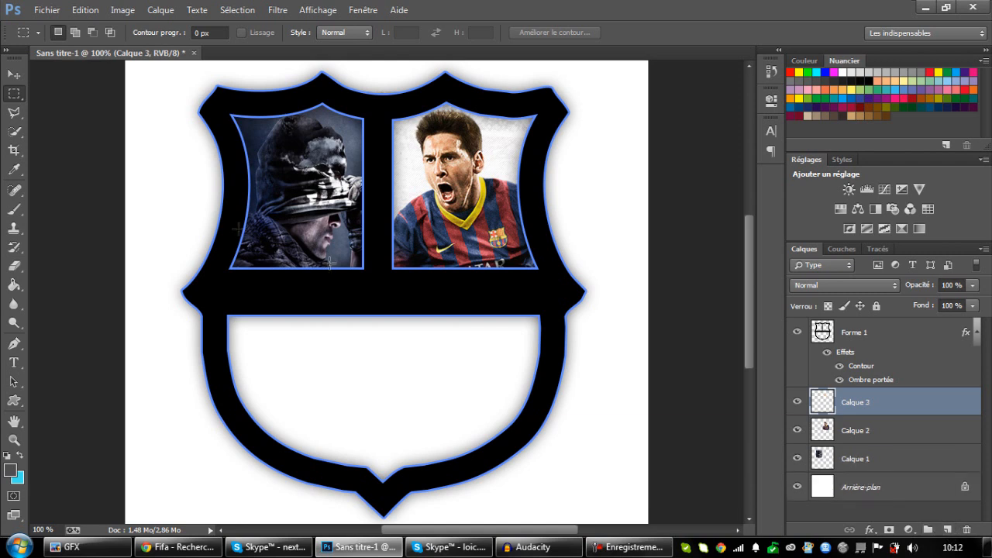
left_click_drag(223, 308, 251, 422)
left_click(14, 210)
mouse_move(244, 343)
left_mouse_down()
mouse_move(235, 469)
mouse_move(205, 557)
left_mouse_up()
key("ctrl+d")
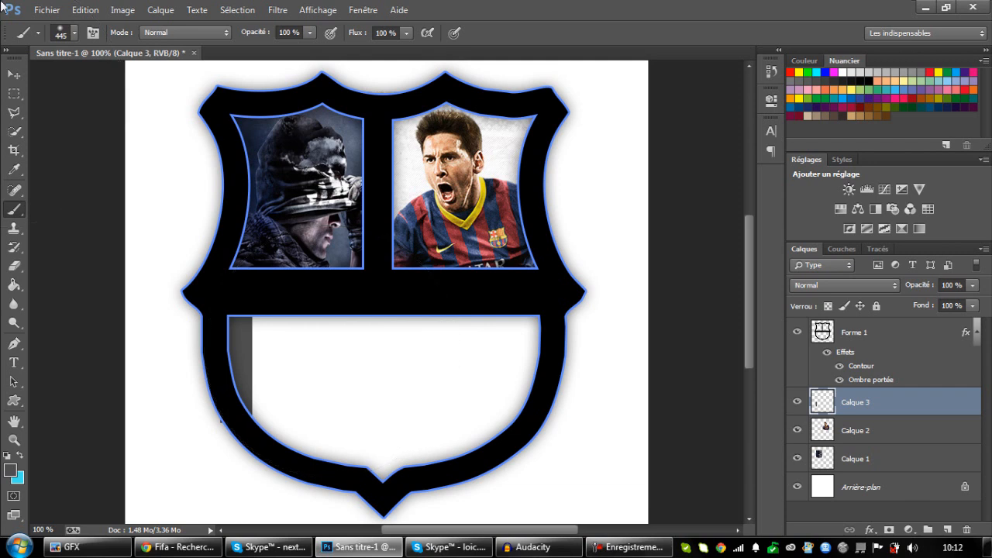
Duplicate the grey stripe, place the copy a gap to the right and stretch its height to about 137% down to the border.
key("ctrl+j")
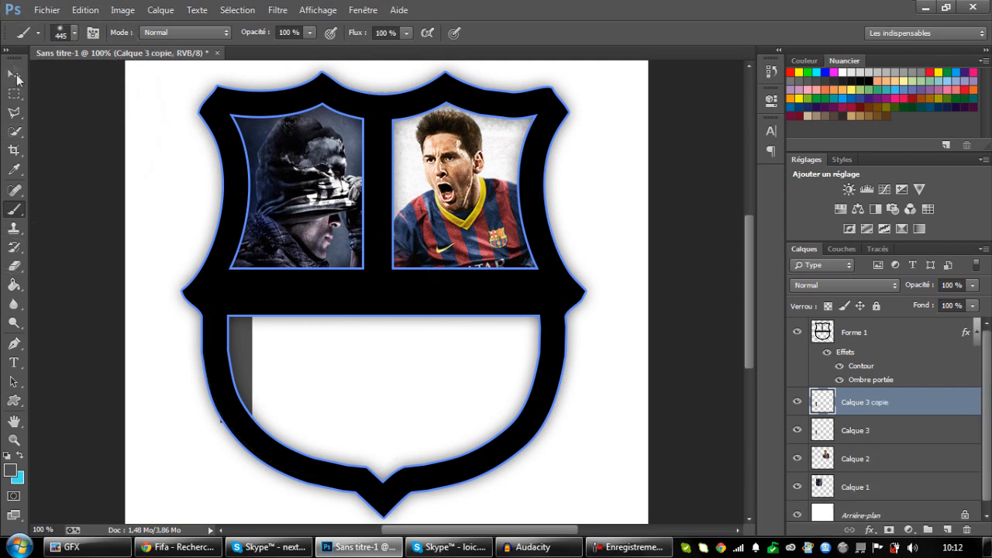
left_click(15, 74)
left_click_drag(289, 401, 338, 395)
key("ctrl+t")
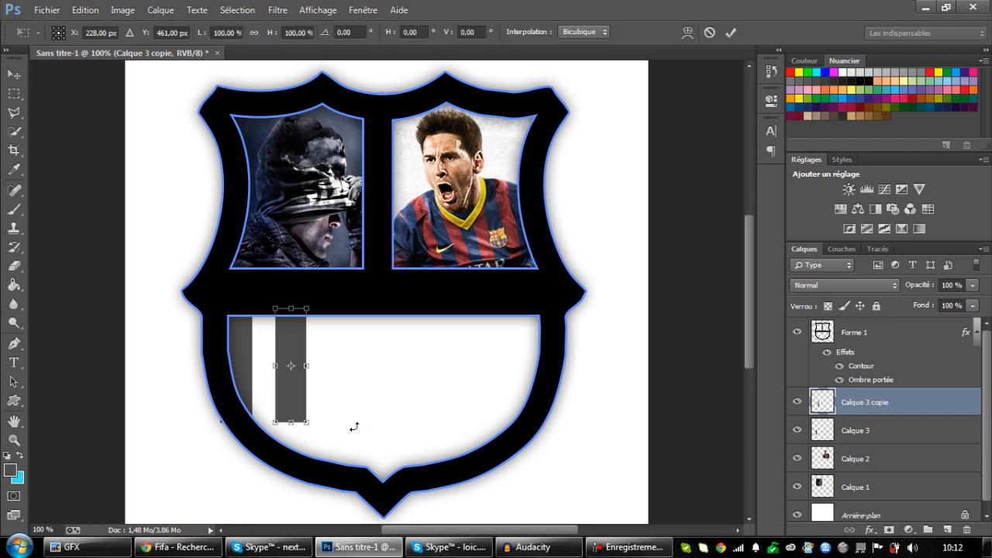
left_click_drag(292, 425, 290, 465)
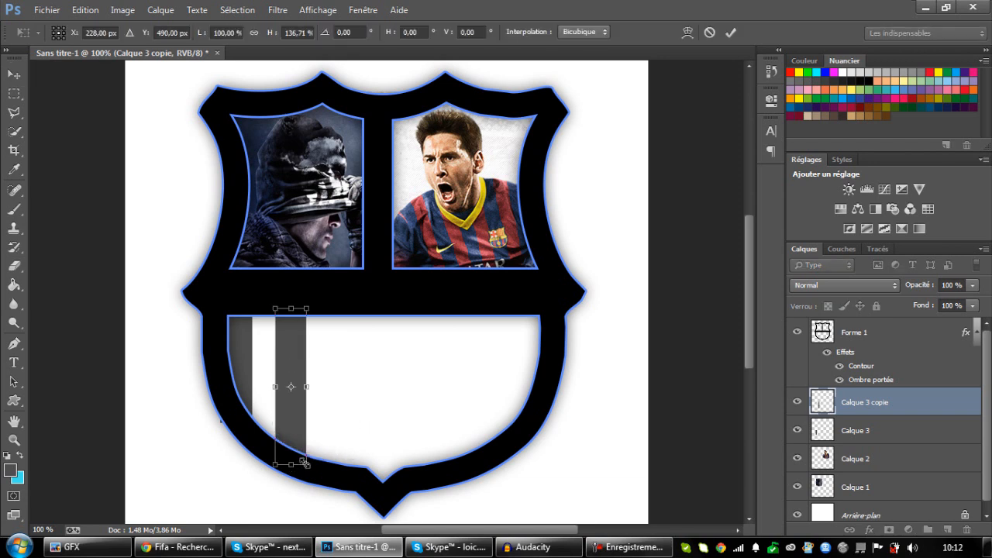
key("Return")
Duplicate the second stripe, place the copy one gap further right and stretch its height to about 108%.
key("ctrl+j")
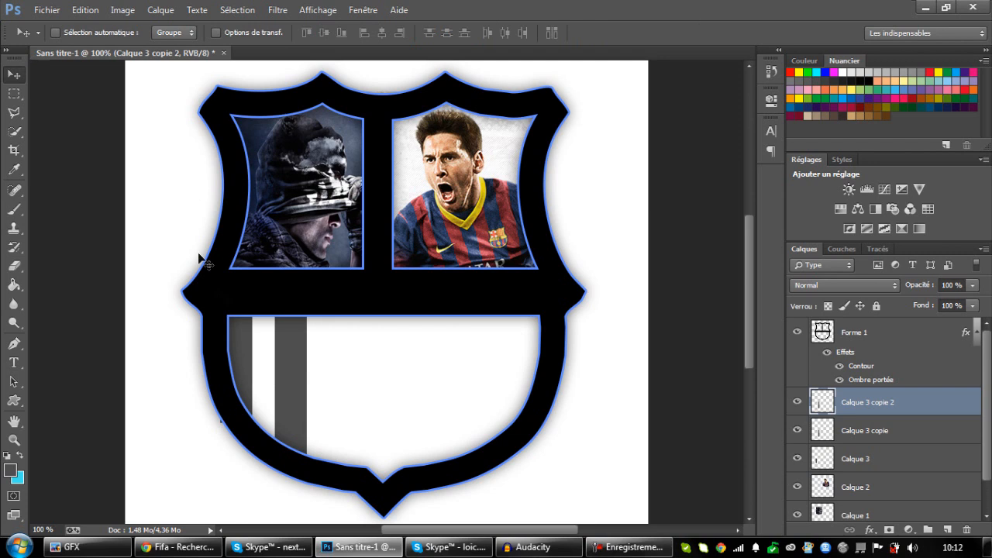
left_click_drag(309, 354, 365, 354)
key("ctrl+t")
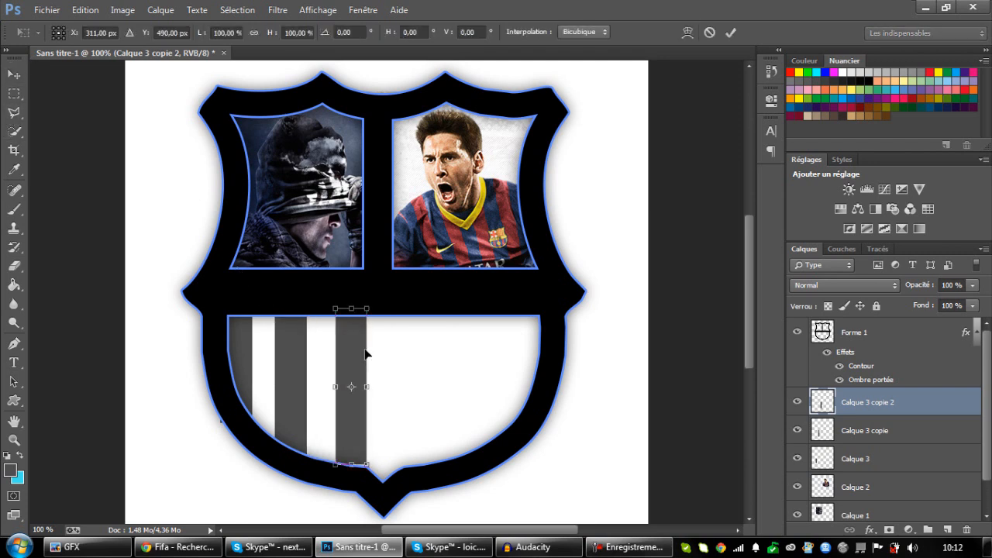
left_click_drag(352, 465, 354, 478)
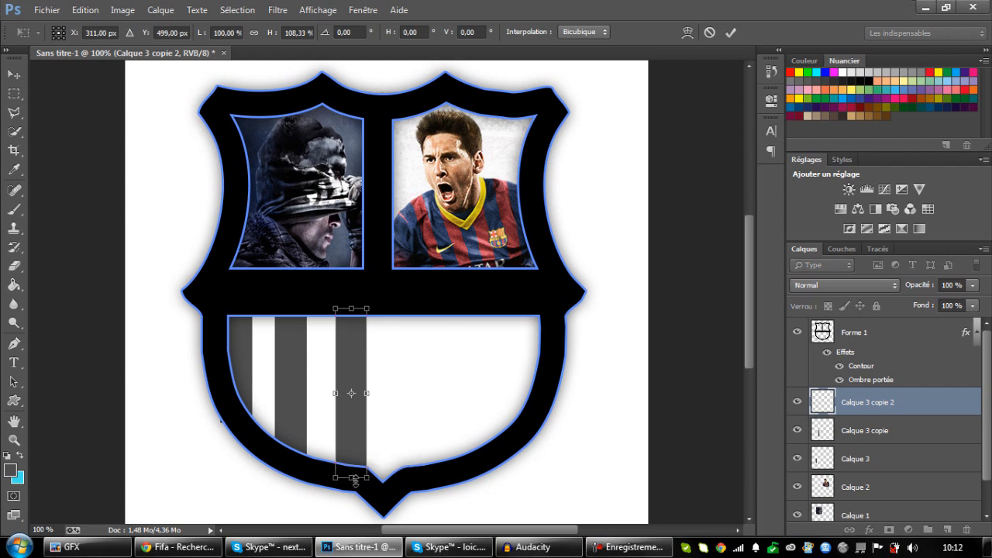
key("Return")
Add two more evenly spaced stripe copies to the right, reducing the last one's height to about 96%.
key("ctrl+j")
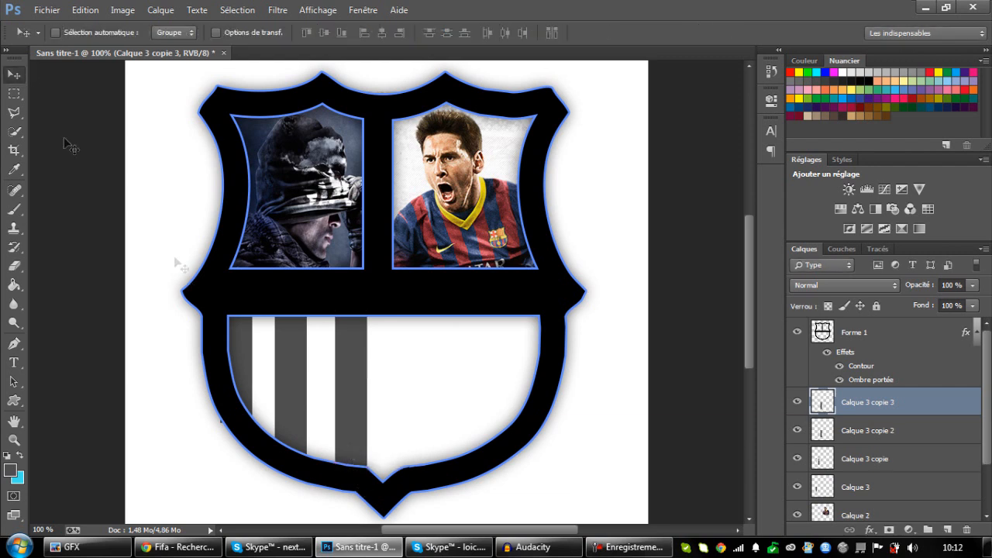
left_click_drag(387, 382, 438, 376)
key("ctrl+j")
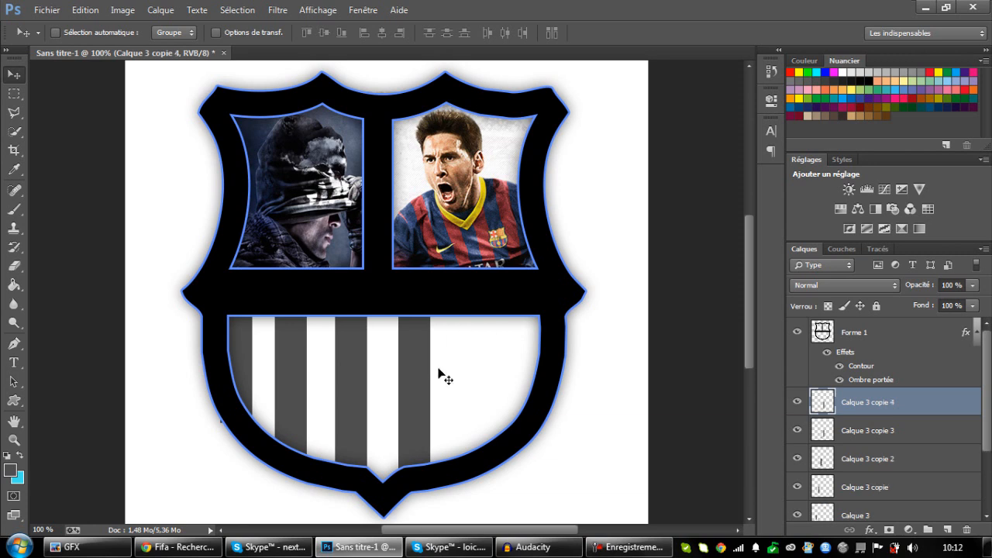
left_click_drag(433, 385, 498, 385)
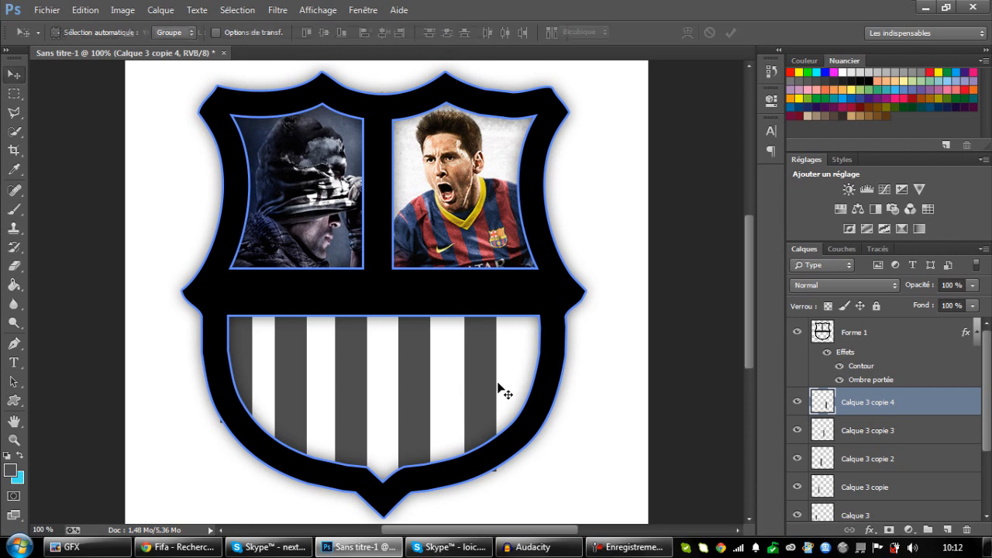
key("ctrl+t")
left_click_drag(481, 473, 483, 463)
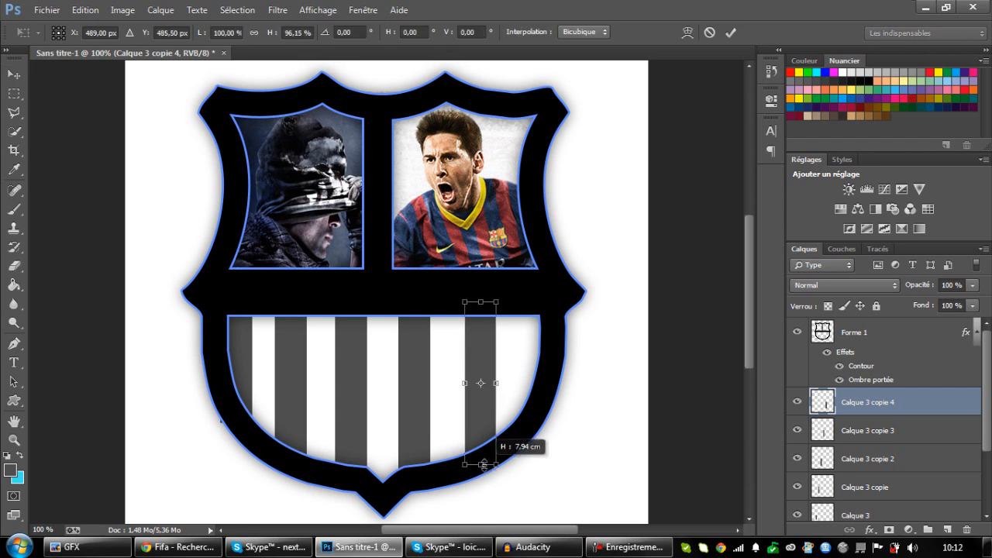
key("Return")
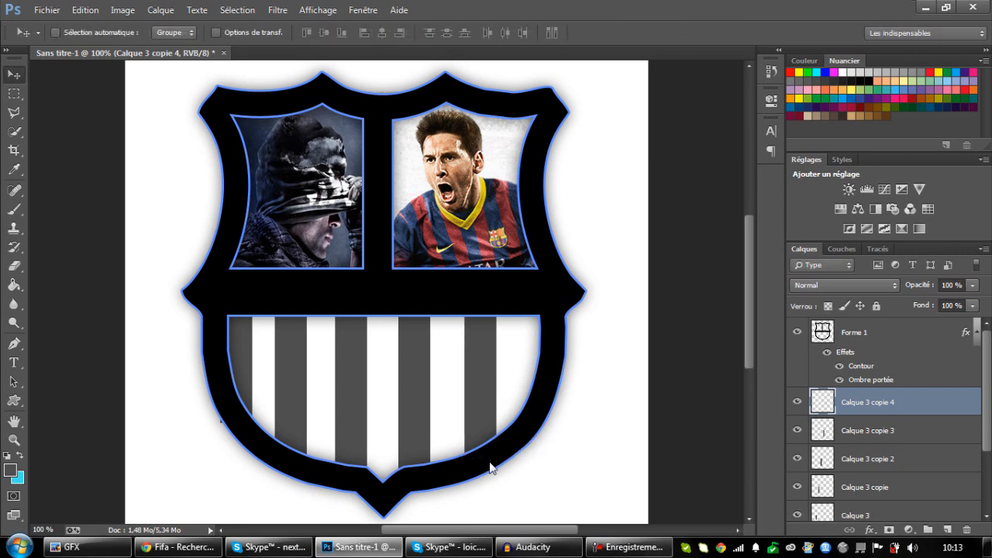
left_click_drag(475, 401, 470, 404)
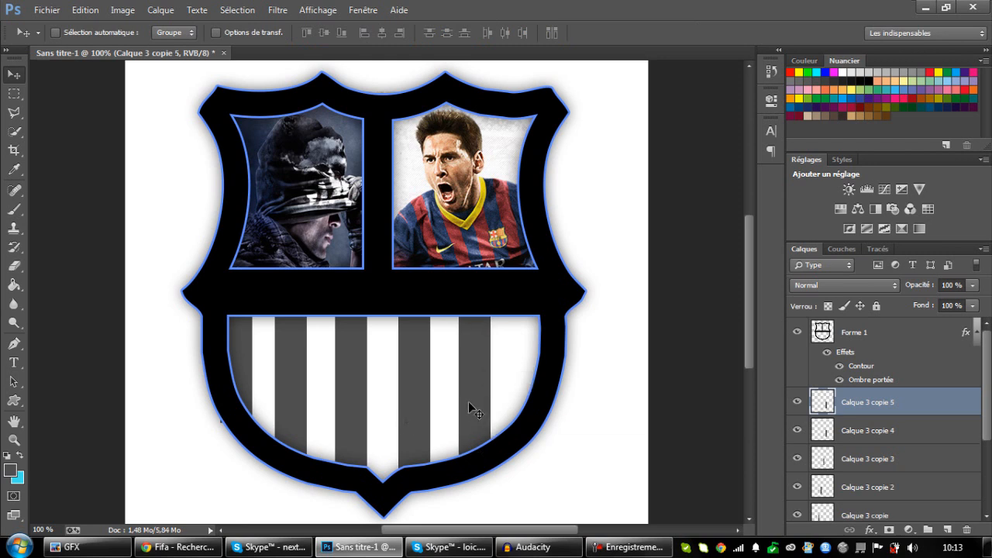
Place another stripe copy at the lower section's right edge and shorten it to about 81% to hide it behind the border.
left_click_drag(484, 408, 541, 394)
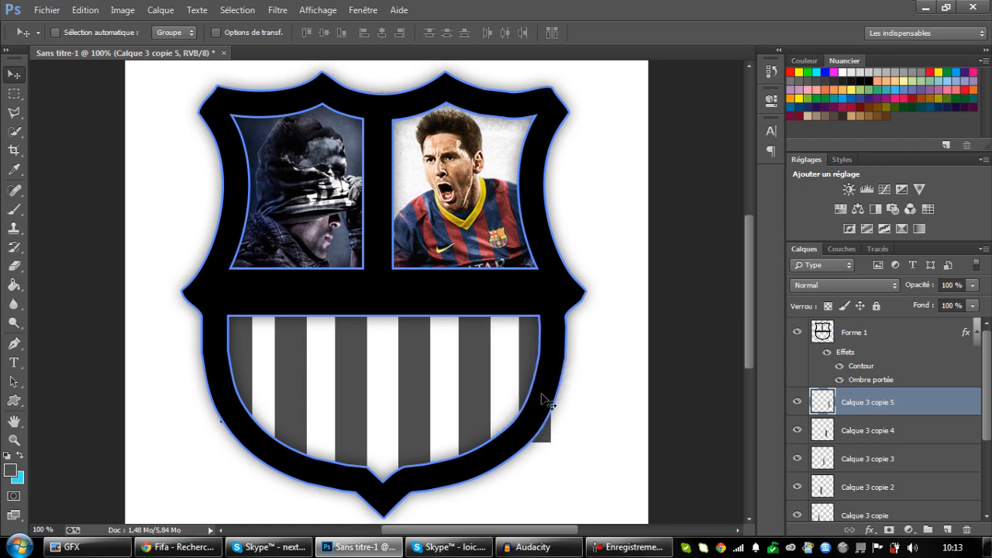
key("ctrl+t")
left_click_drag(534, 441, 539, 415)
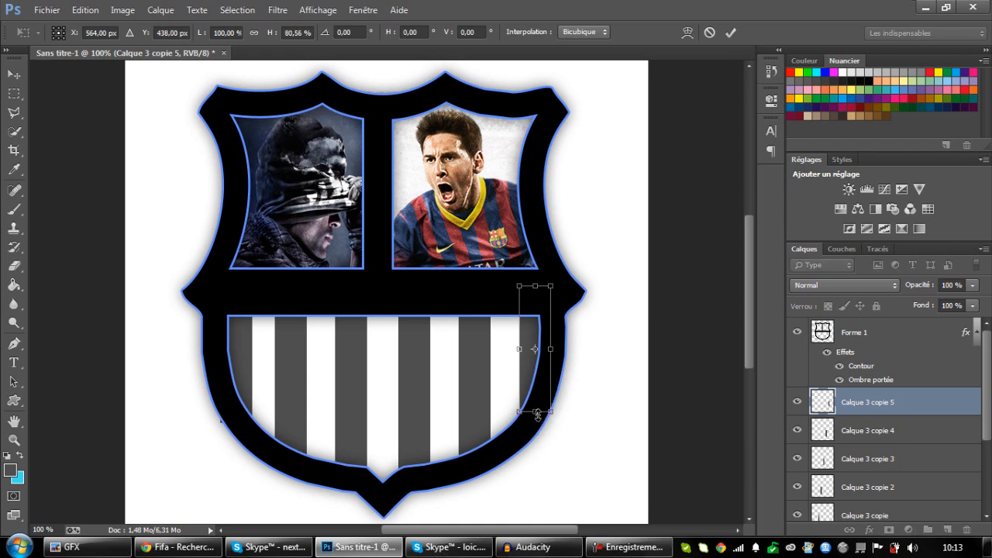
key("Return")
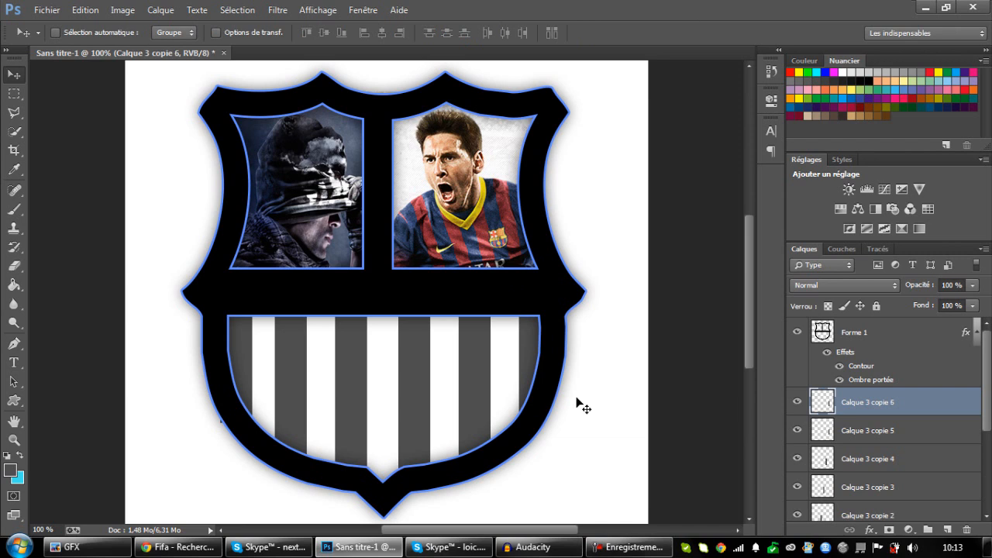
Place a further stripe copy in the rightmost white gap and move its layer directly above the background.
left_click_drag(572, 408, 542, 403)
scroll(884, 395, "down", 3)
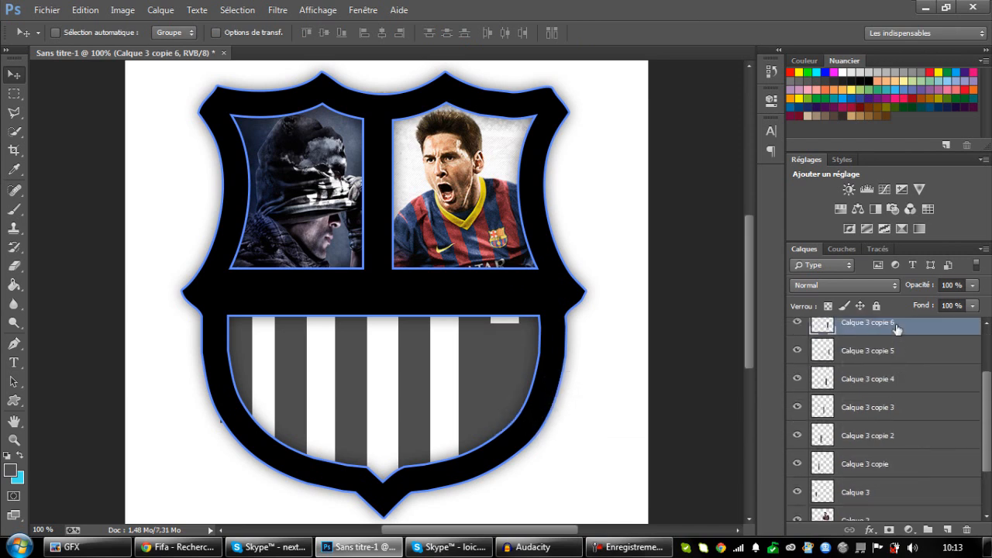
scroll(891, 481, "down", 3)
left_click_drag(897, 544, 904, 494)
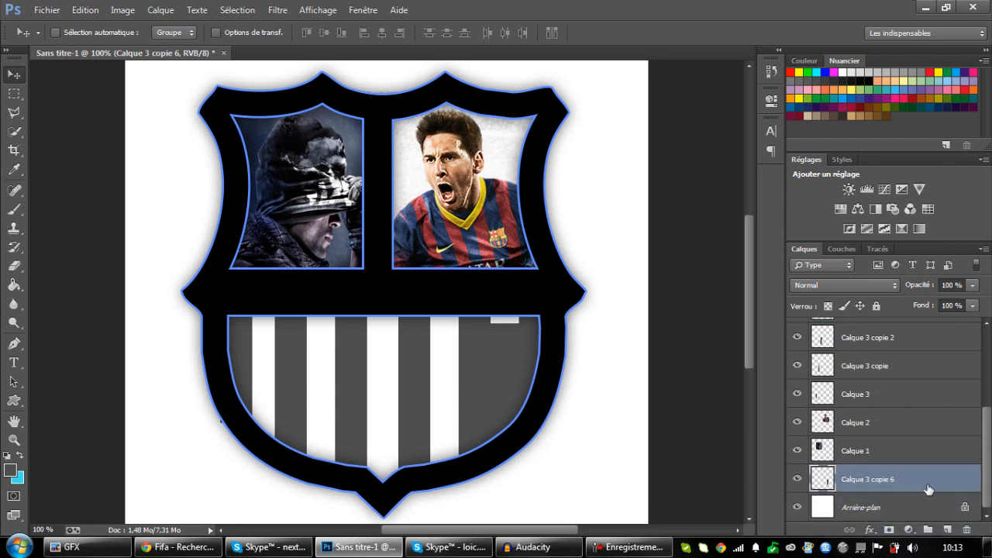
Apply a colour overlay to the gap stripe, sampling the shield outline's blue (628eff).
double_click(928, 488)
left_click(161, 348)
left_click(430, 224)
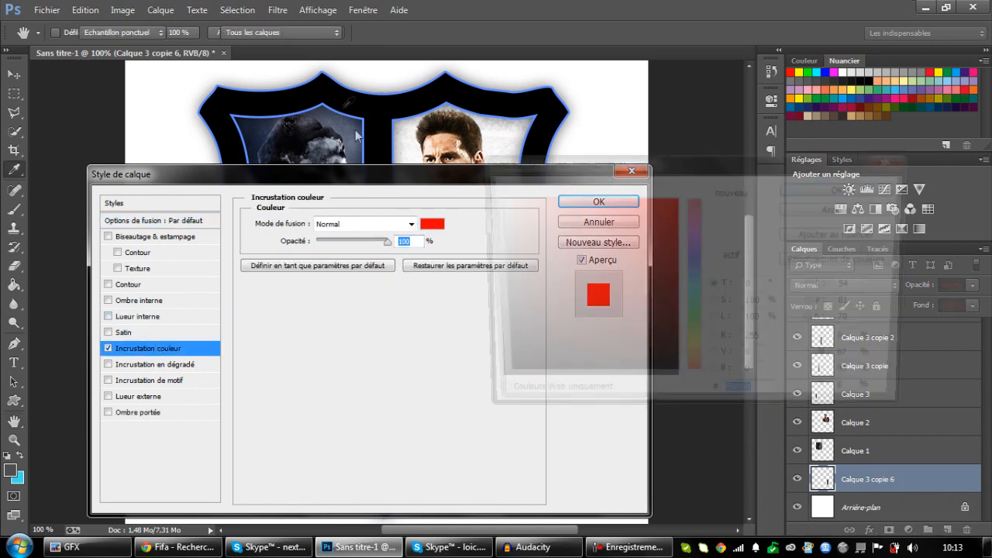
left_click(359, 114)
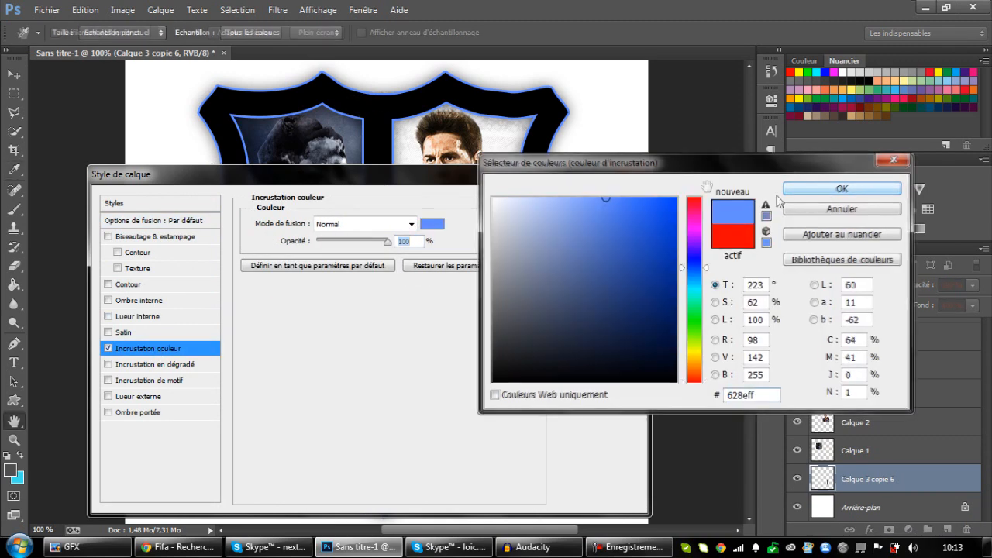
left_click(830, 189)
left_click(598, 202)
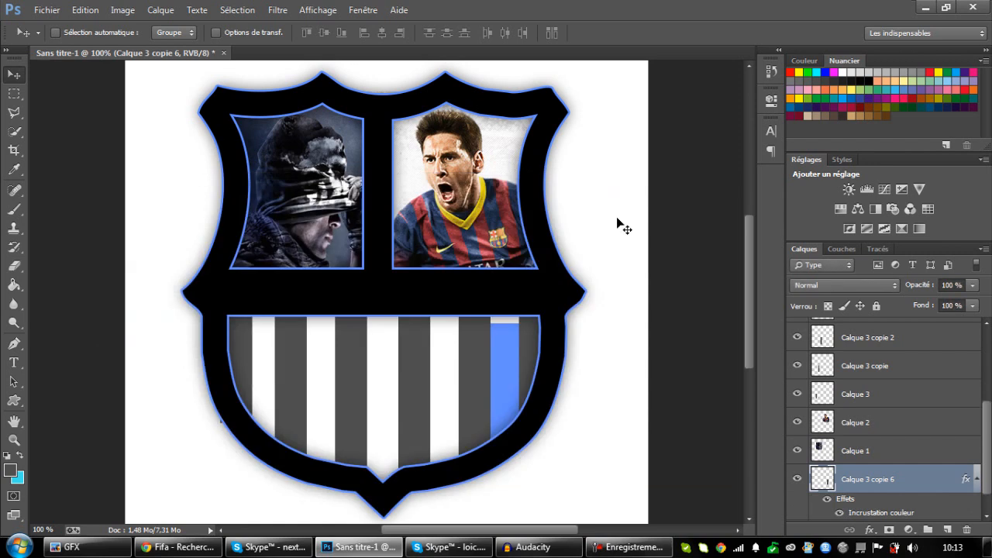
Stretch the blue stripe upward until it reaches the shield's horizontal bar.
key("ctrl+t")
left_click_drag(506, 327, 505, 316)
key("Return")
Copy the blue stripe into the second gap from the right and stretch it up to the shield's horizontal bar.
left_click_drag(503, 379, 448, 389)
key("ctrl+t")
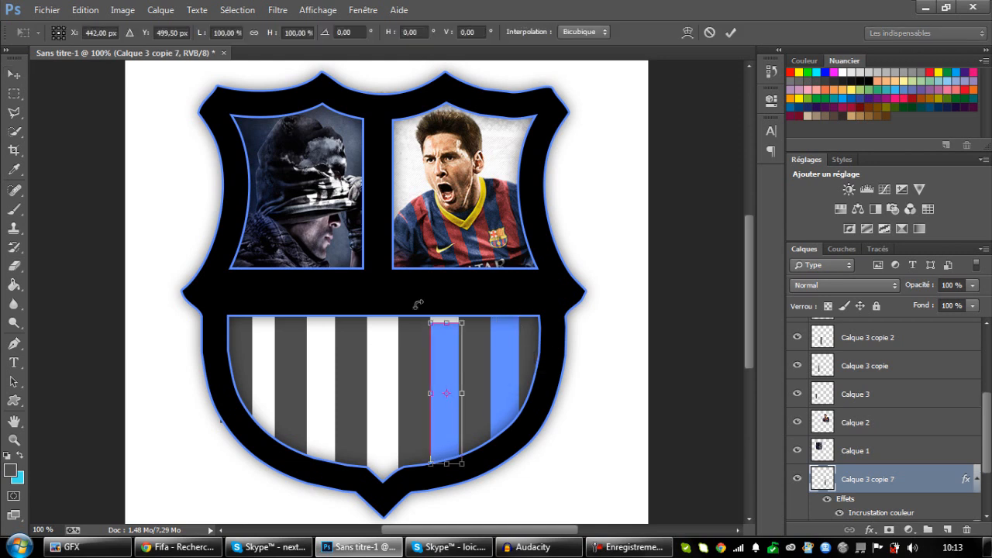
mouse_move(448, 317)
left_mouse_down()
mouse_move(448, 308)
mouse_move(444, 330)
left_mouse_up()
key("Return")
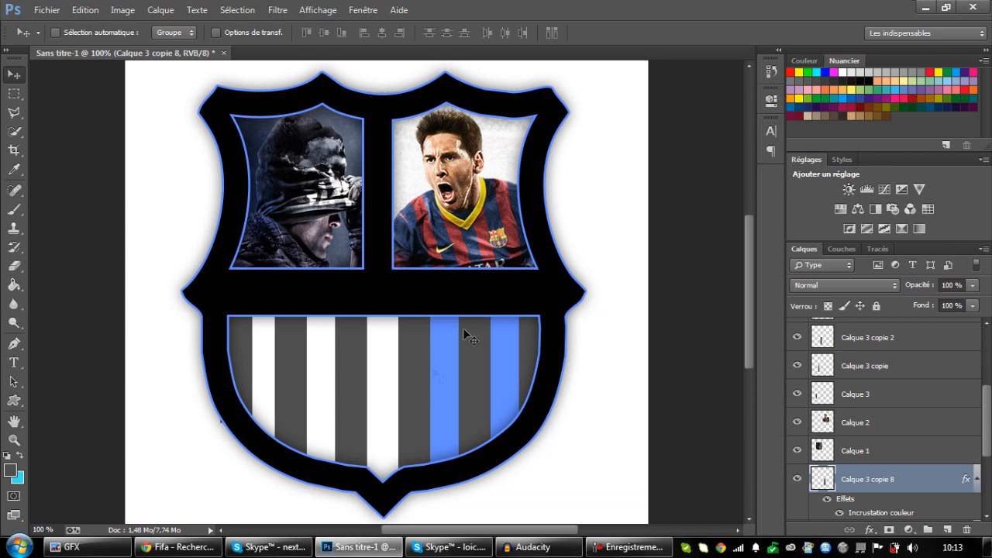
Copy the blue stripe into the central gap, stretching it upward and widening it leftward to fill the space.
left_click_drag(448, 390, 372, 402)
key("ctrl+t")
left_click_drag(388, 328, 387, 315)
left_click_drag(367, 402, 364, 401)
key("Return")
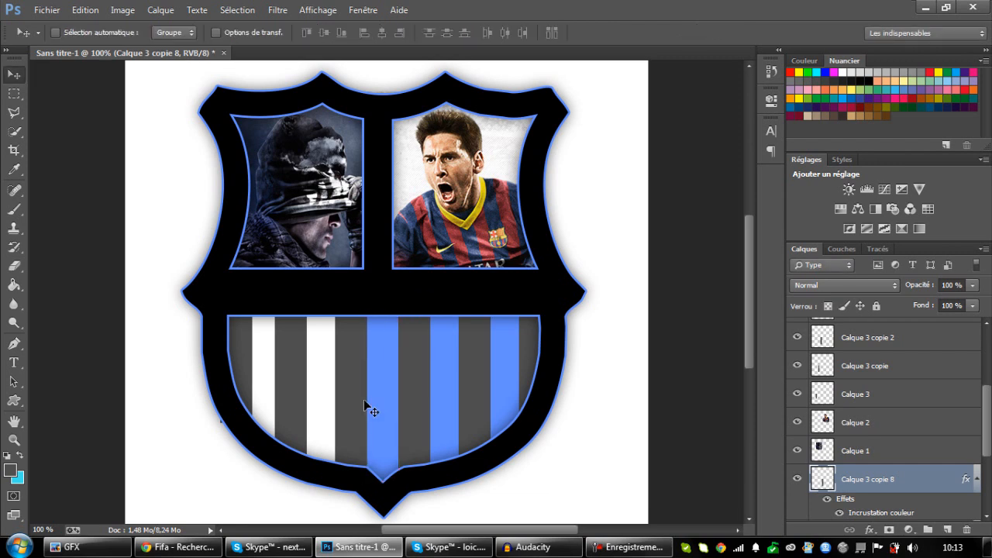
Place blue stripe copies in the two remaining left gaps and shorten the leftmost one so it stays inside the border.
left_click_drag(351, 400, 279, 385)
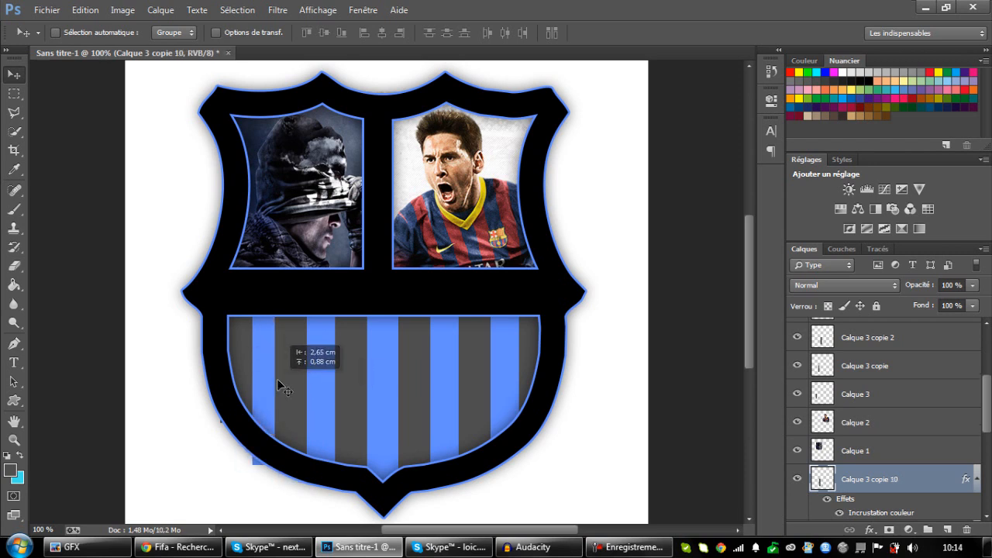
key("ctrl+t")
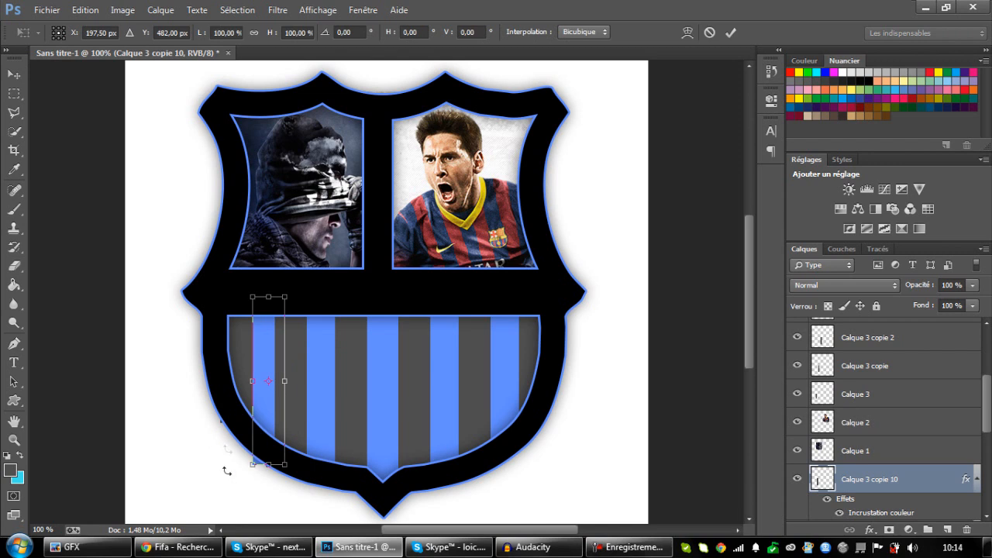
left_click_drag(271, 461, 271, 449)
key("Return")
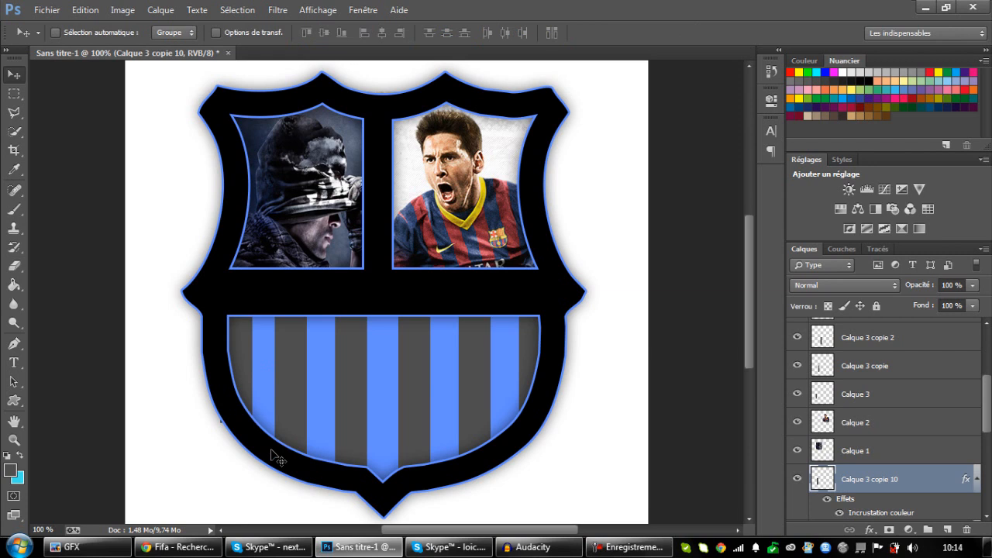
Select all the blue and grey stripe layers, from Calque 3 copie 6 up to Calque 3 copie 5, and convert them into one smart object.
scroll(829, 492, "down", 2)
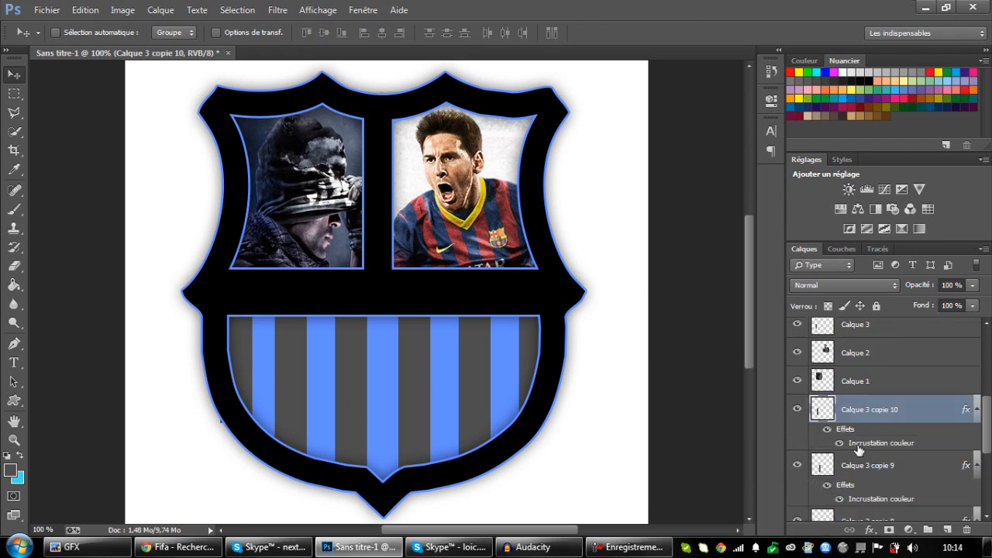
scroll(858, 449, "down", 5)
left_click(908, 461)
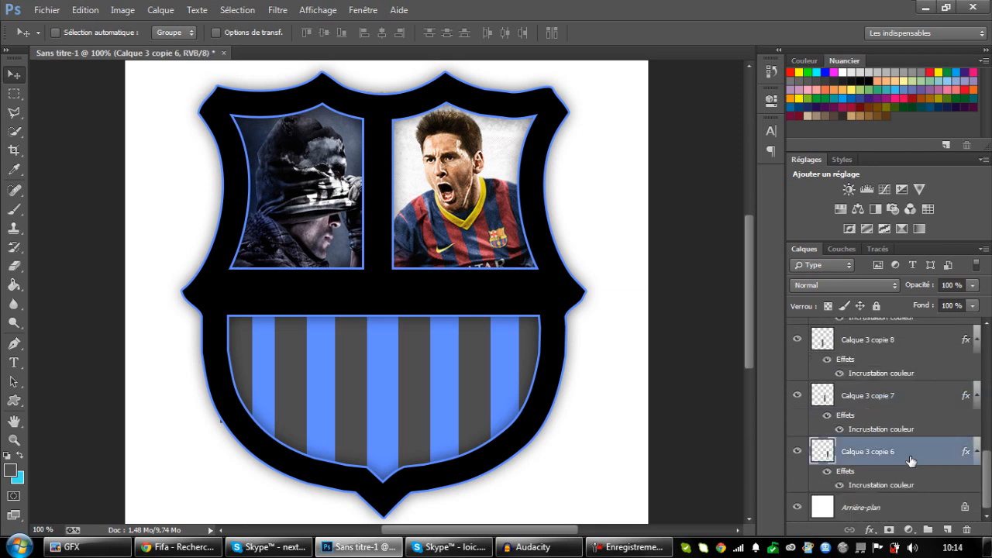
left_click(917, 395, "ctrl")
scroll(916, 395, "up", 4)
scroll(908, 464, "down", 2)
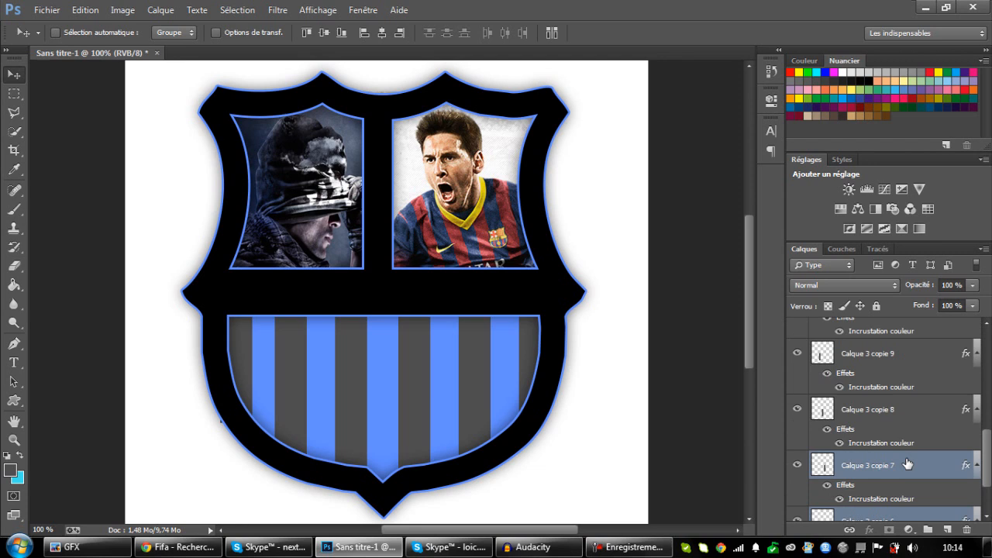
left_click(889, 409, "ctrl")
left_click(898, 358, "ctrl")
scroll(897, 388, "up", 2)
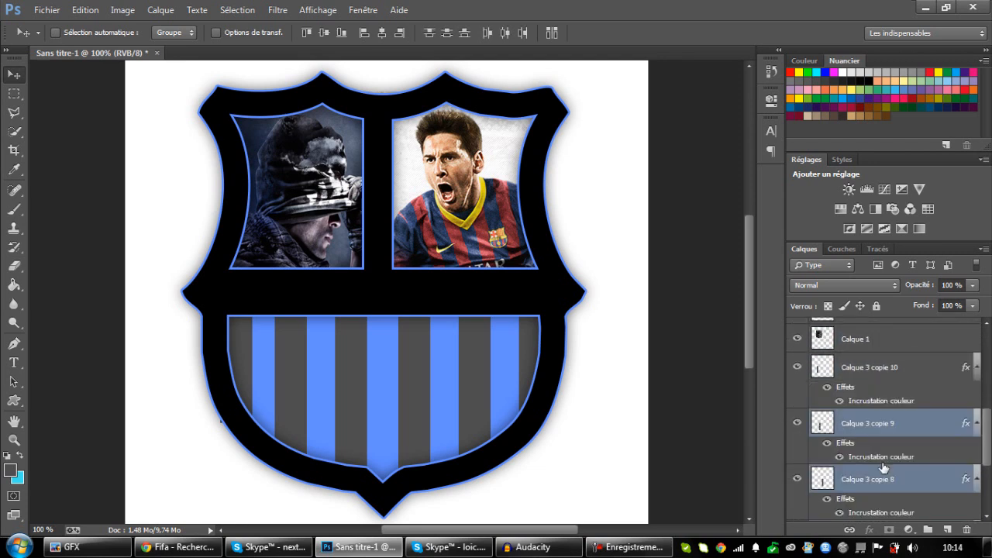
left_click(892, 367, "ctrl")
scroll(899, 368, "up", 4)
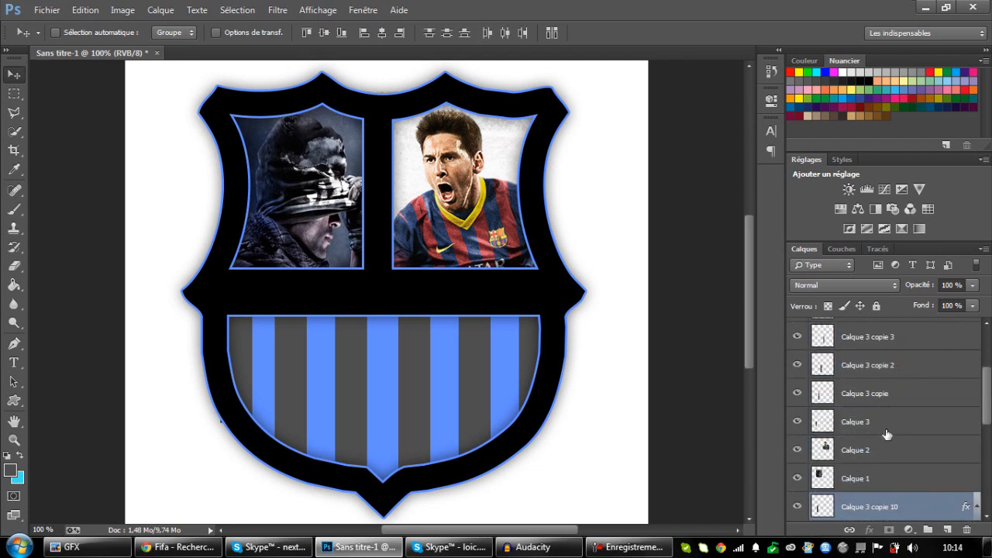
left_click(882, 425, "ctrl")
left_click(894, 395, "ctrl")
left_click(894, 367, "ctrl")
scroll(895, 374, "up", 3)
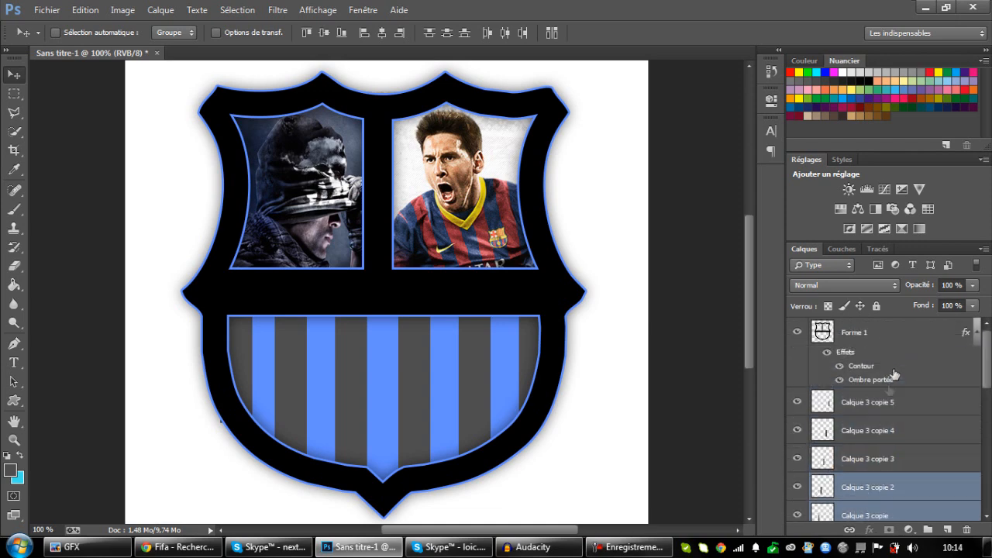
left_click(888, 459, "ctrl")
left_click(893, 430, "ctrl")
left_click(893, 402, "ctrl")
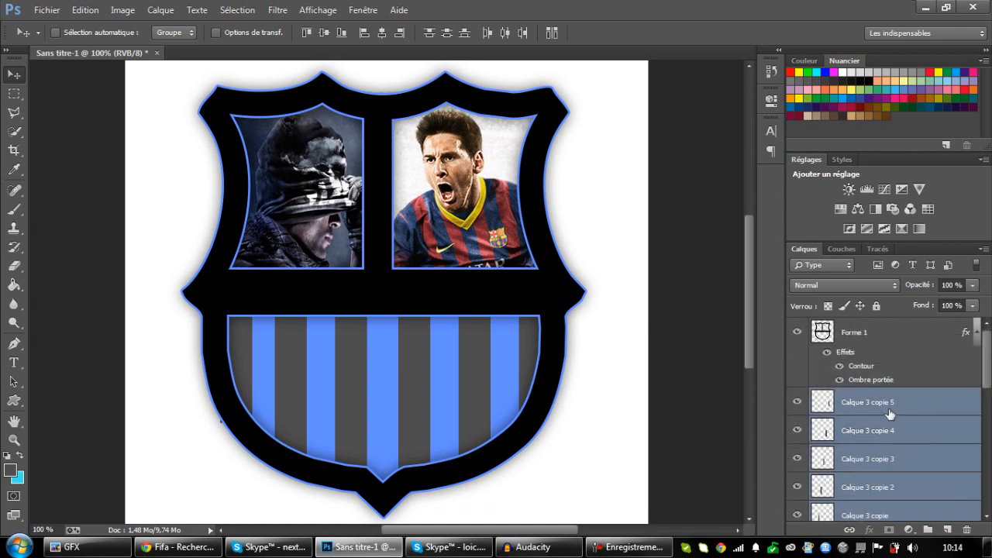
right_click(885, 373)
left_click(721, 184)
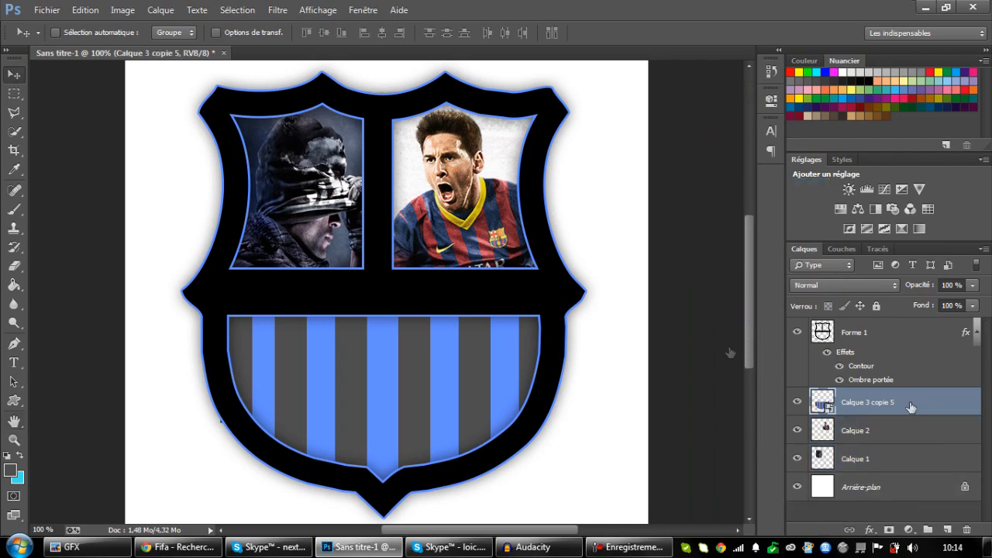
Add a black-to-white gradient overlay to the combined stripe layer with the Linéaire style and 24% opacity.
double_click(910, 407)
left_click(163, 365)
left_click_drag(282, 177, 755, 141)
left_click_drag(792, 205, 808, 206)
left_click(809, 241)
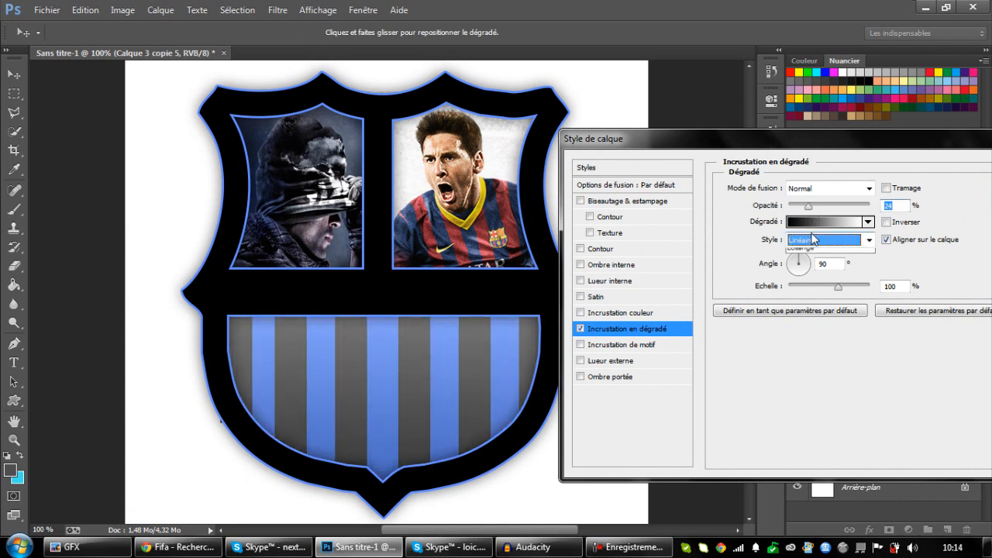
left_click(814, 244)
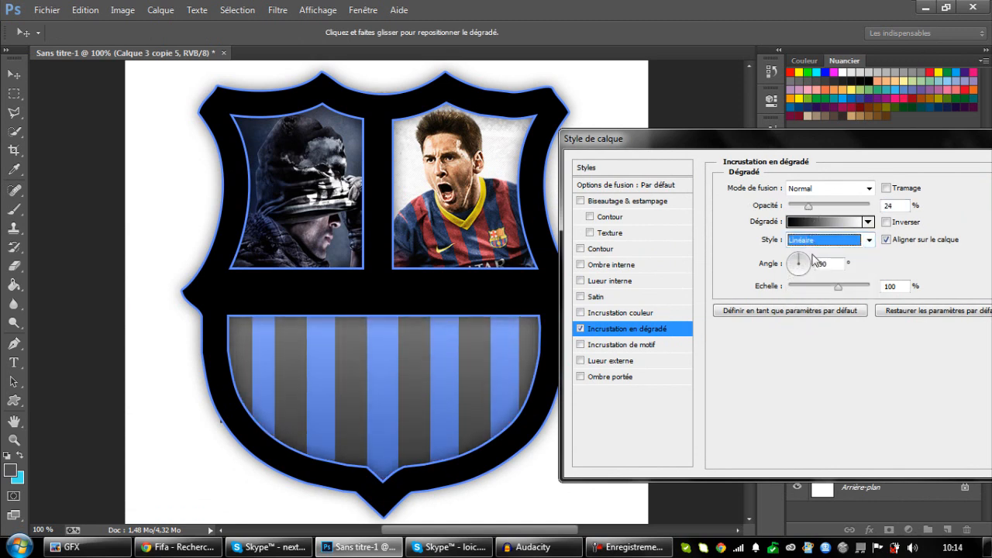
Set the stripes' gradient overlay to Incrustation blending, compare it on and off, and raise its opacity to about 90%.
left_click(826, 189)
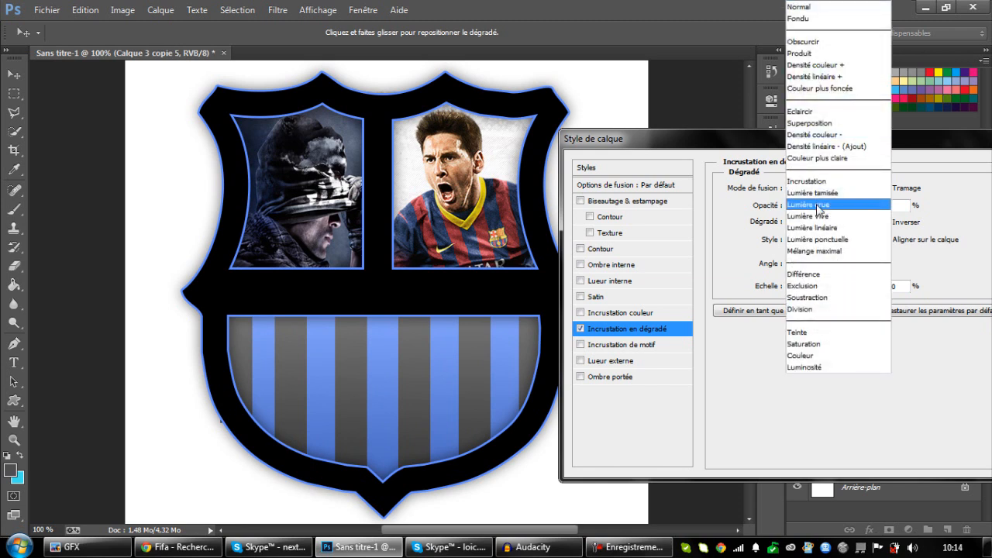
left_click(814, 187)
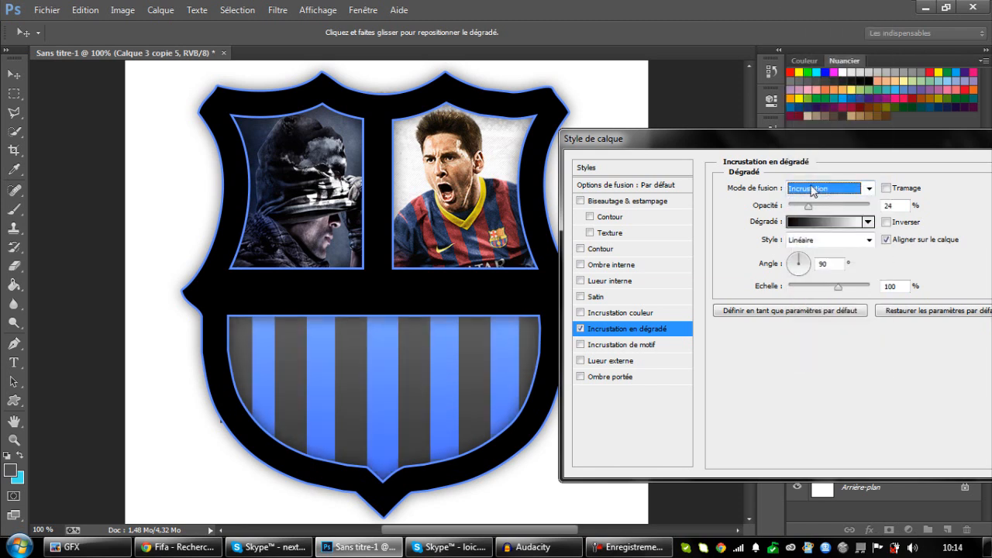
left_click(581, 330)
left_click(581, 330)
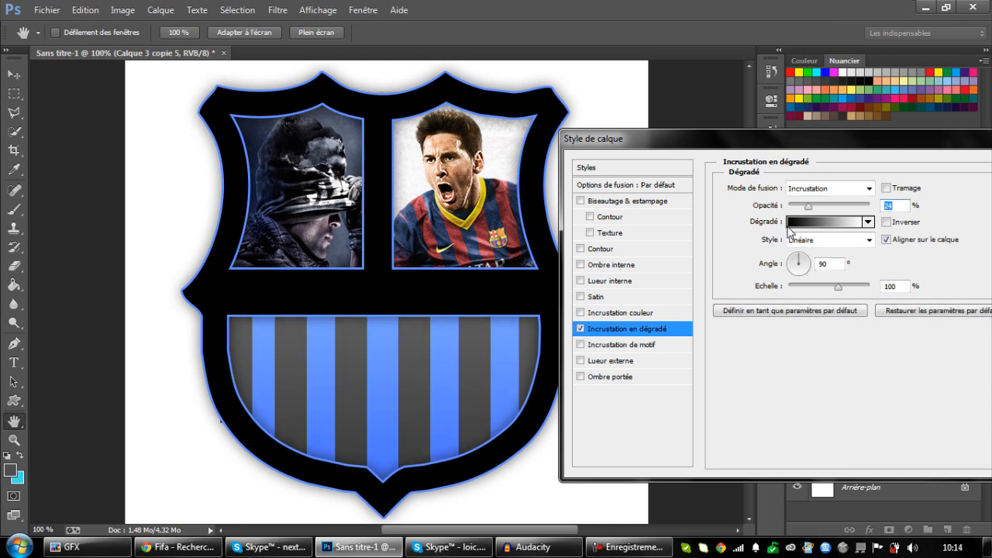
left_click_drag(819, 207, 853, 208)
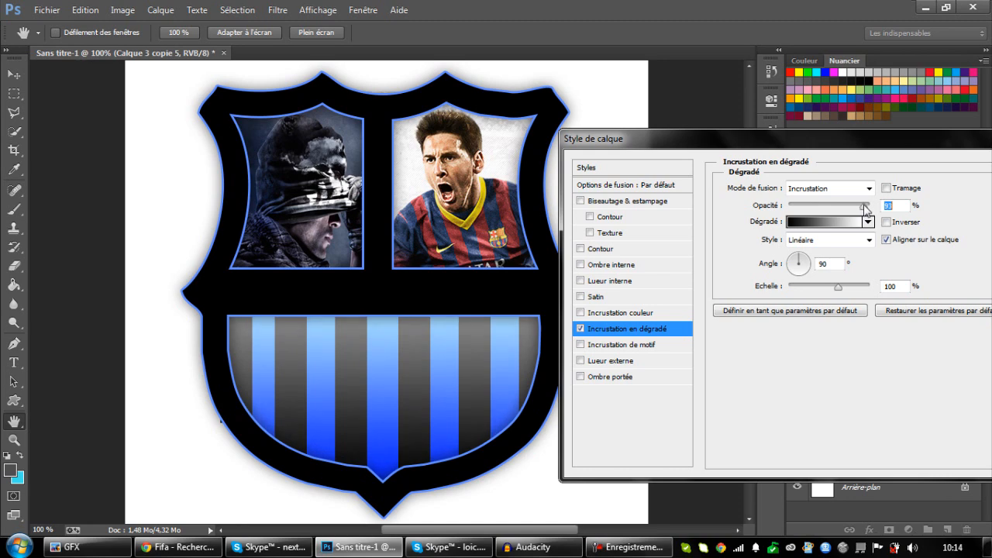
Try Normal blending on the stripes' gradient overlay, and return it to Incrustation.
left_click(828, 188)
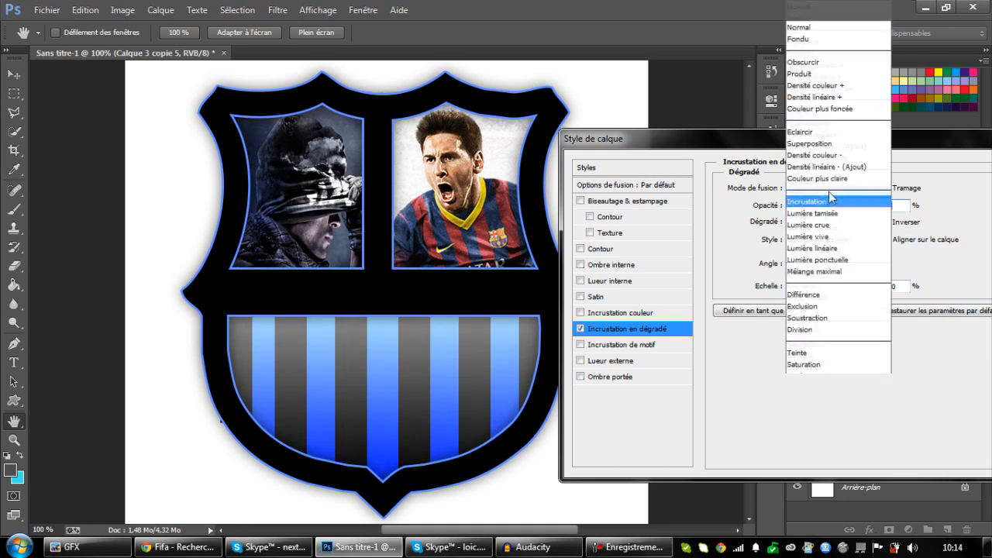
left_click(809, 8)
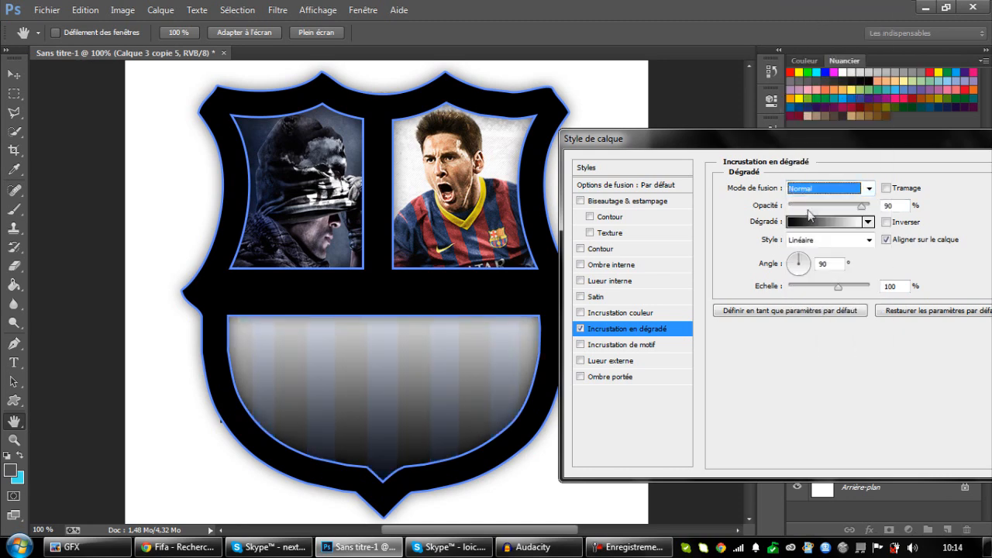
left_click(810, 189)
left_click(808, 188)
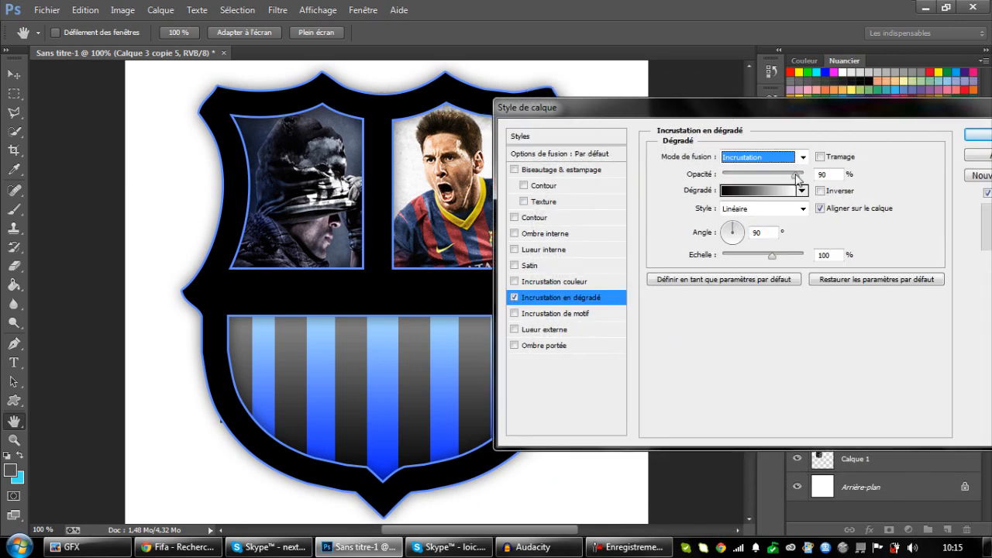
Set the gradient overlay's opacity to 89%, apply the layer style, and check the shield at a smaller size.
left_click_drag(798, 177, 793, 178)
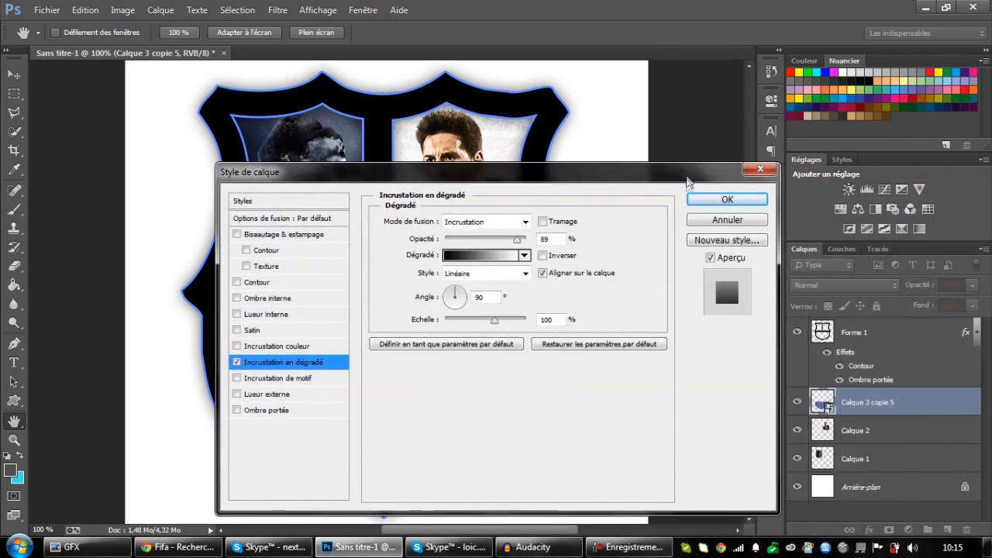
left_click(726, 200)
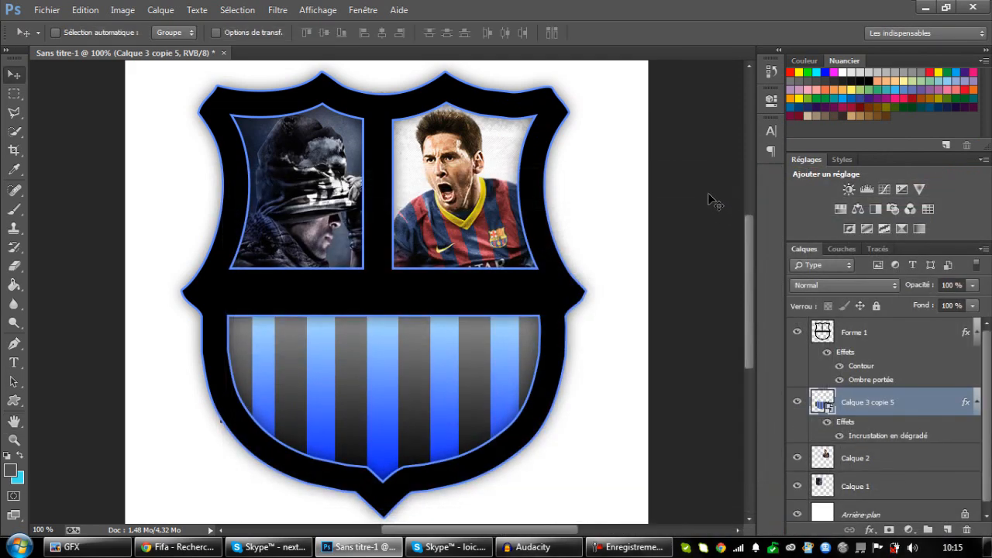
key("ctrl+minus")
key("ctrl+minus")
key("ctrl+minus")
key("ctrl+plus")
key("ctrl+plus")
key("ctrl+plus")
Change the fill type of the Forme 1 shield's outline stroke from solid colour to Dégradé.
left_click(883, 333)
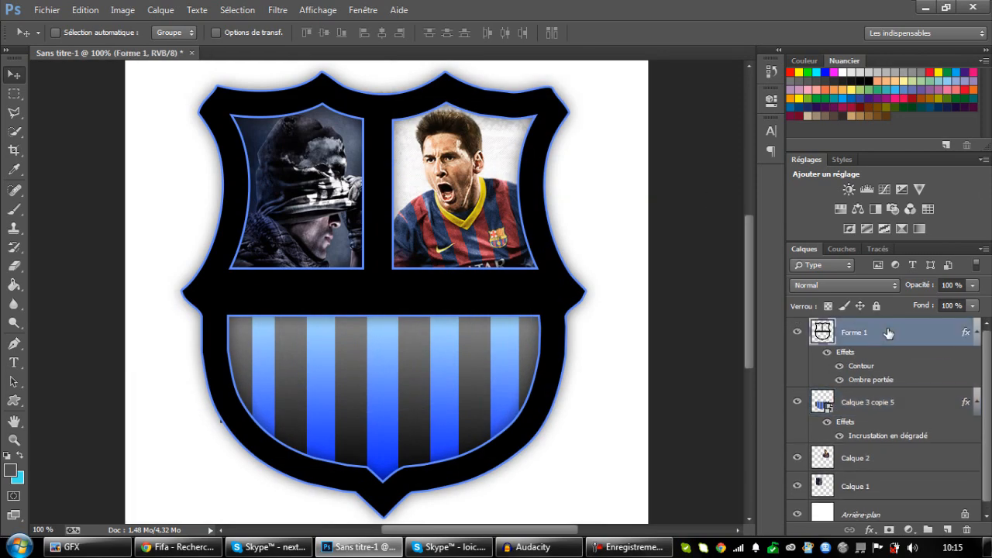
double_click(888, 334)
left_click_drag(505, 179, 767, 62)
left_click_drag(631, 57, 513, 66)
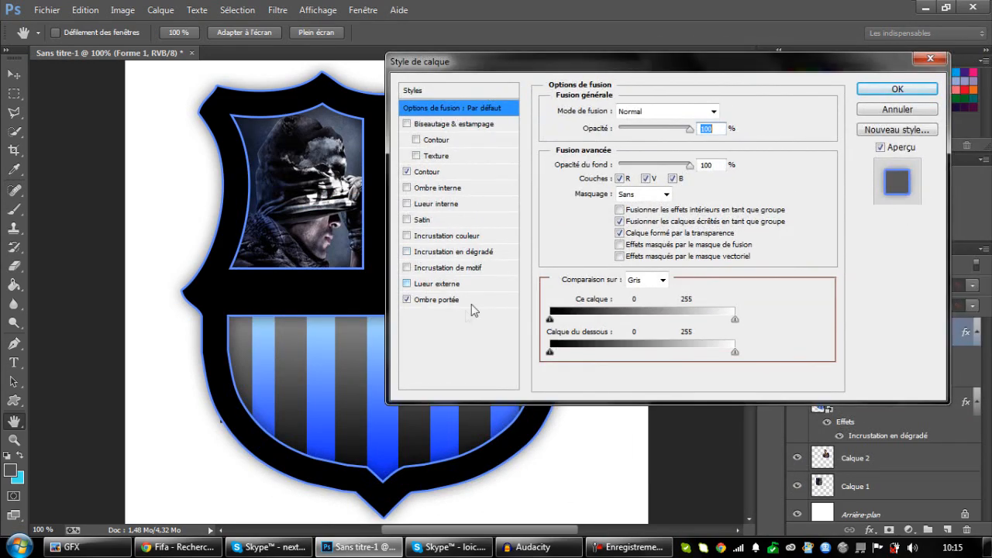
left_click(443, 173)
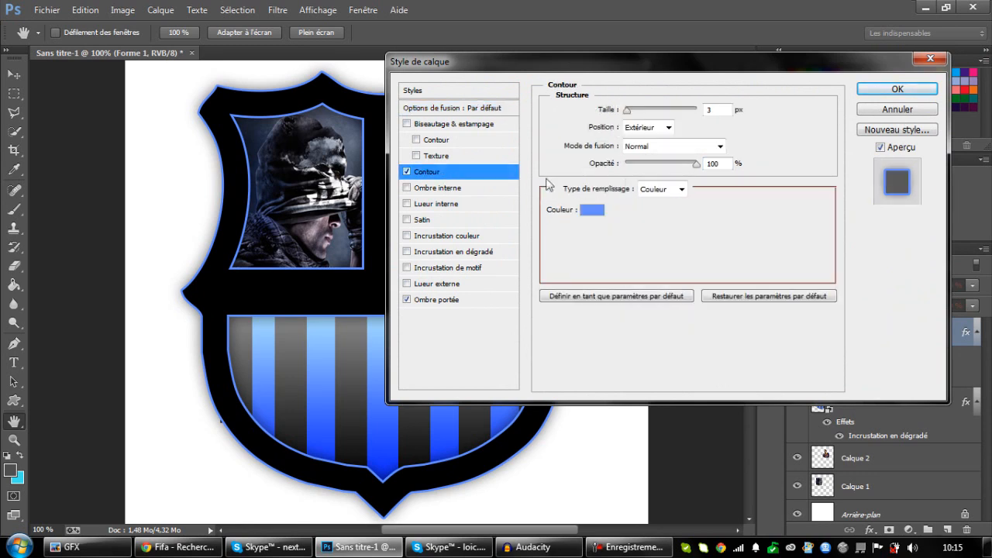
left_click(651, 190)
left_click(655, 199)
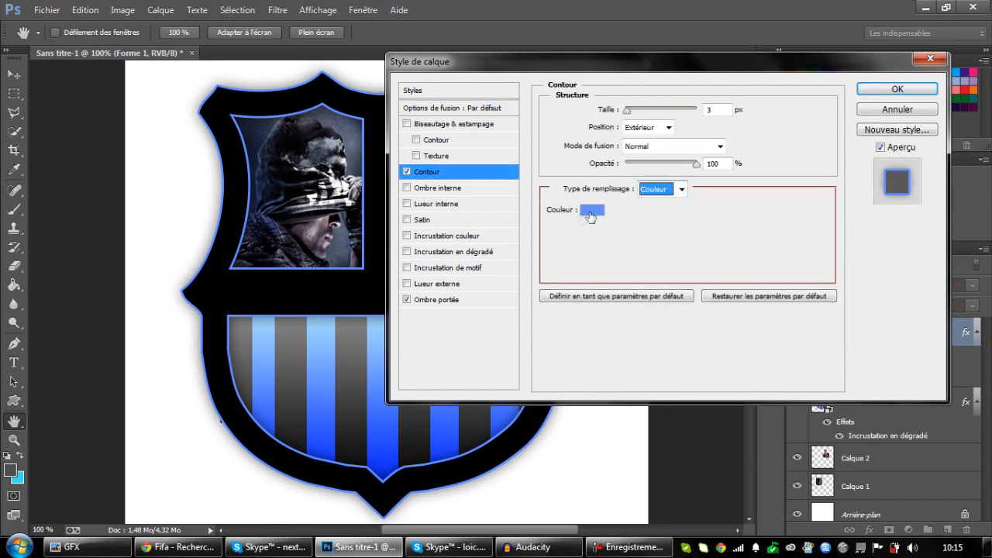
left_click(654, 192)
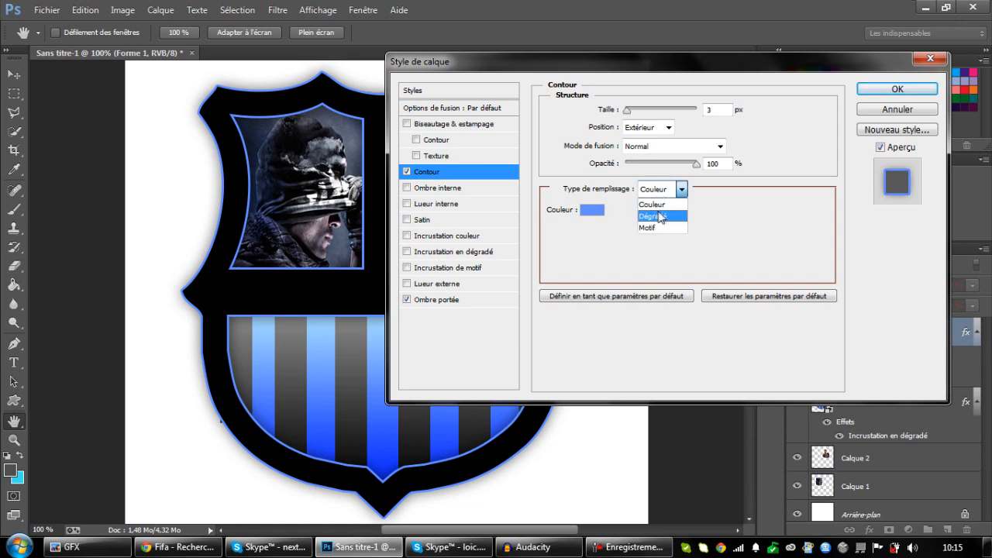
left_click(660, 217)
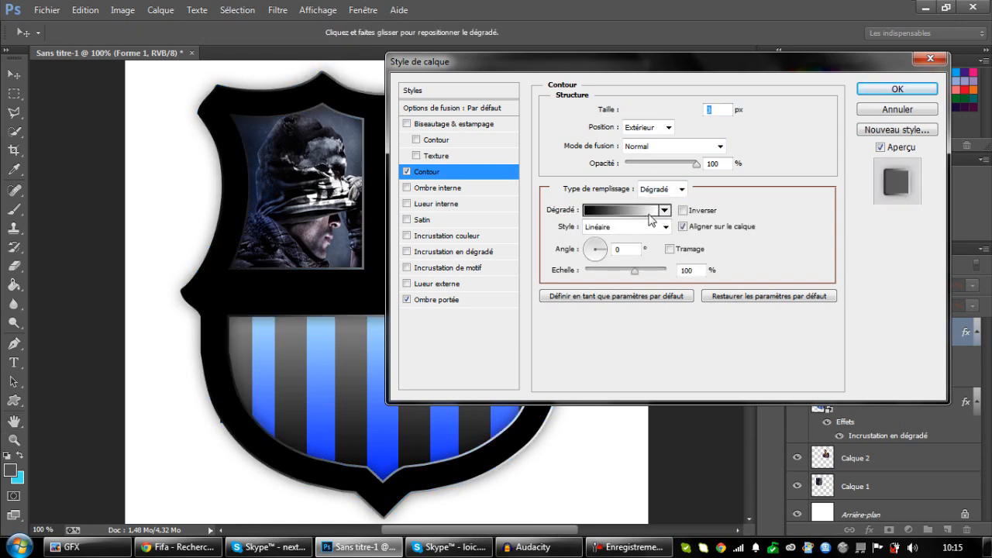
Set the white end stop of the outline's gradient to cyan 46fff4.
left_click(649, 210)
left_click(648, 312)
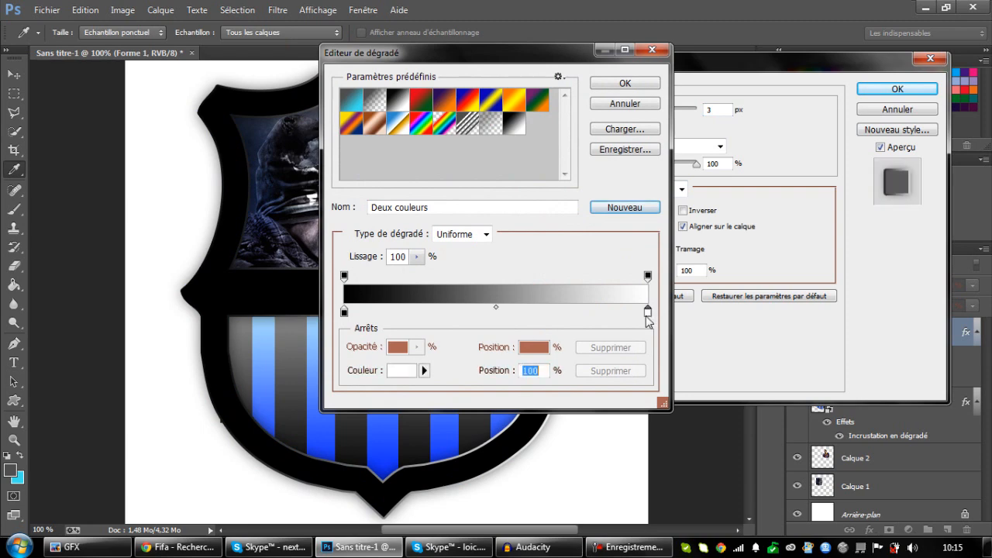
double_click(647, 312)
left_click(646, 315)
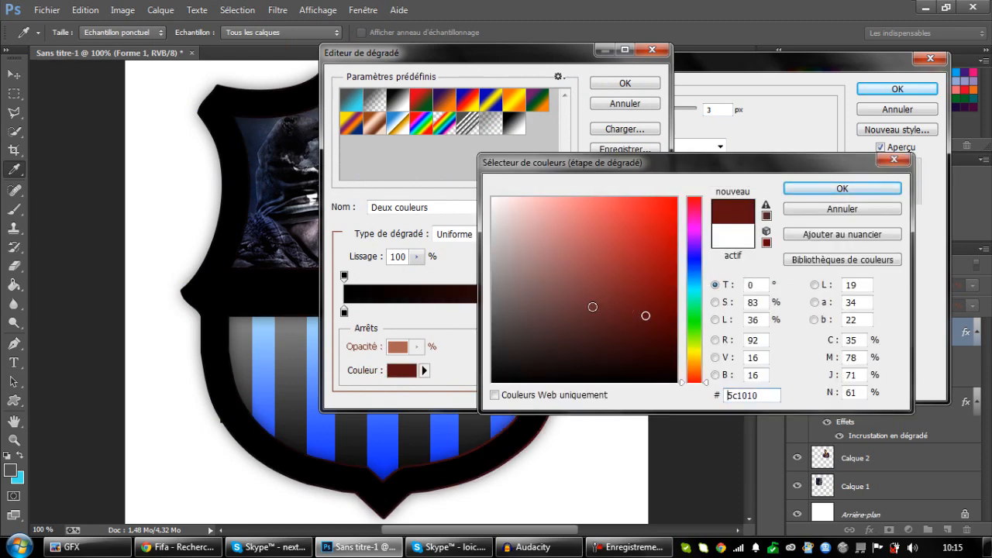
left_click(687, 291)
left_click_drag(612, 200, 626, 205)
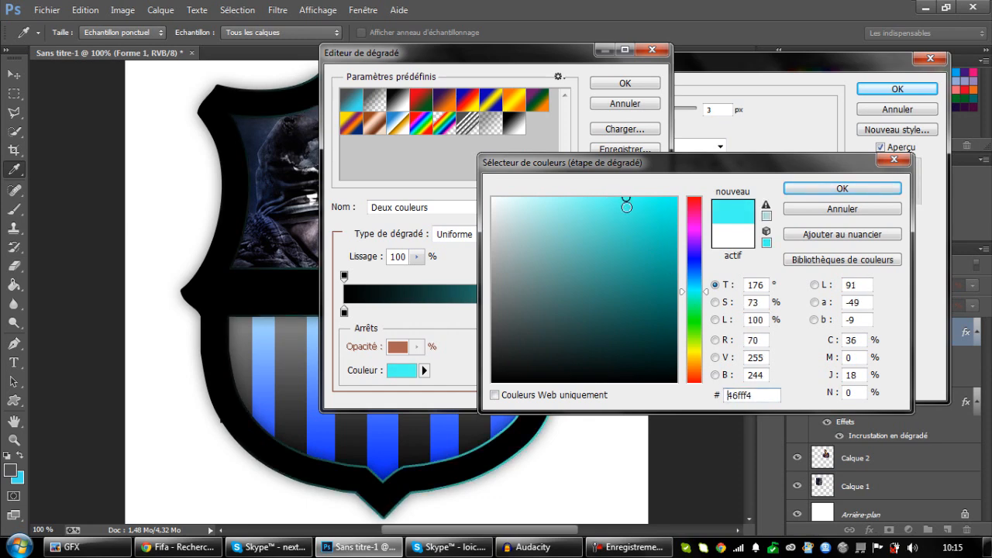
left_click(841, 188)
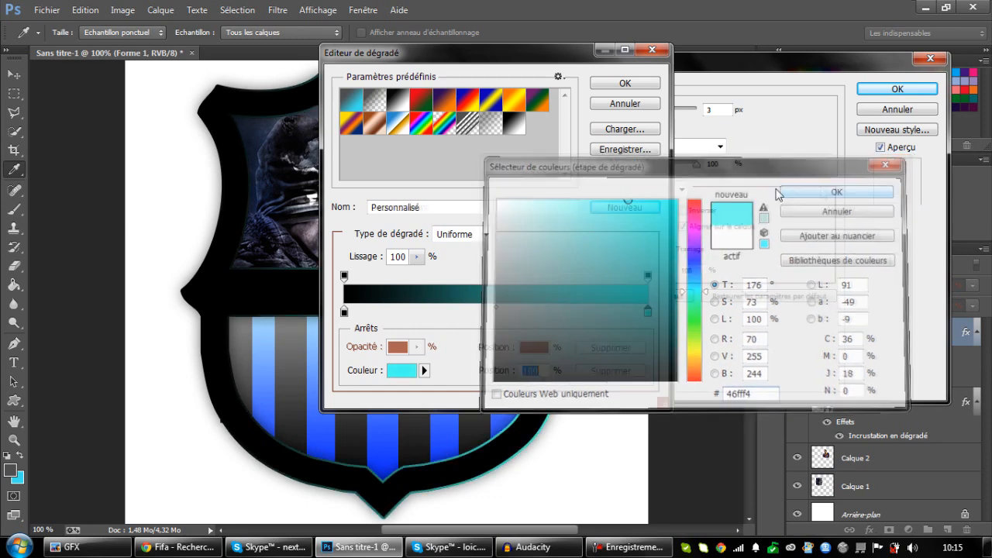
Set the black start stop of the outline's gradient to blue 3257ff, and accept the gradient.
left_click(344, 313)
double_click(344, 312)
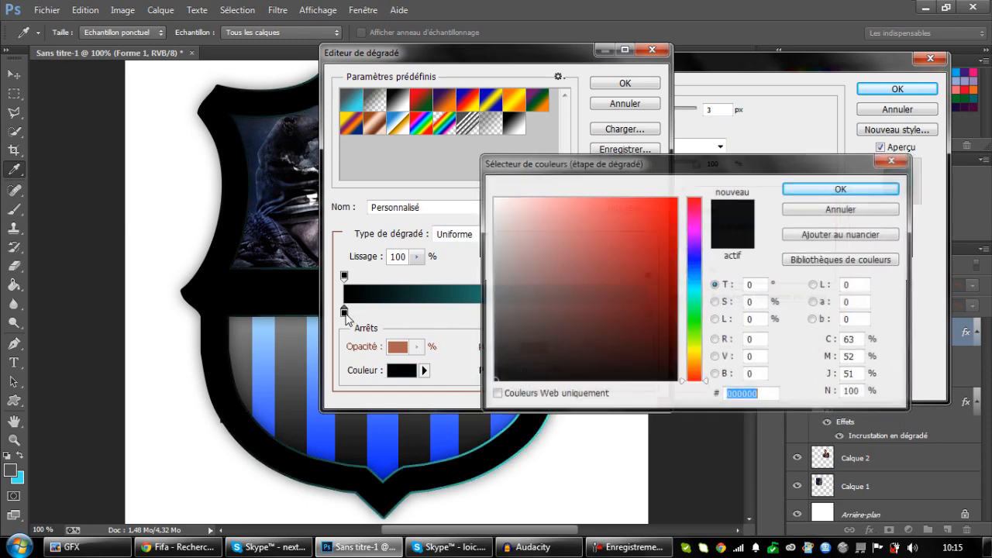
left_click(332, 430)
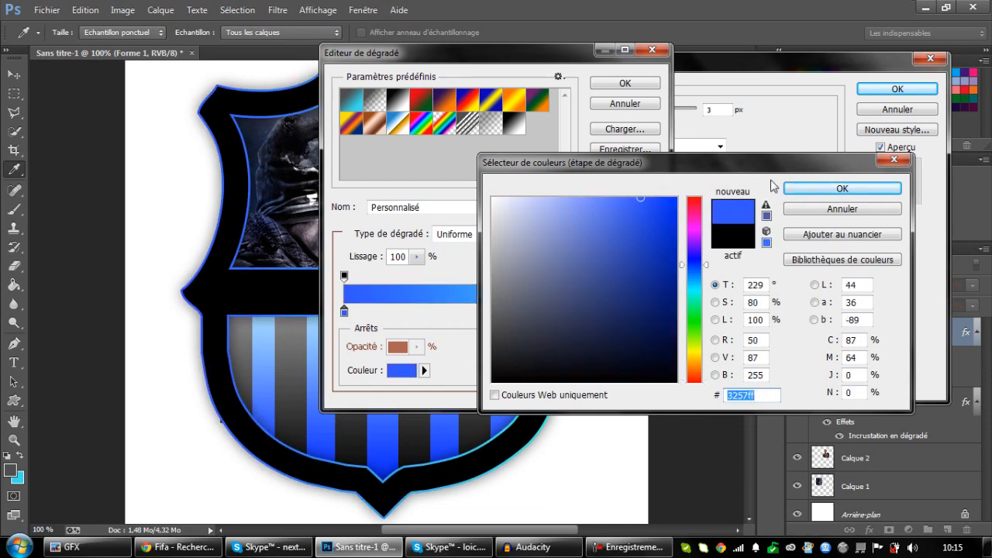
left_click(810, 187)
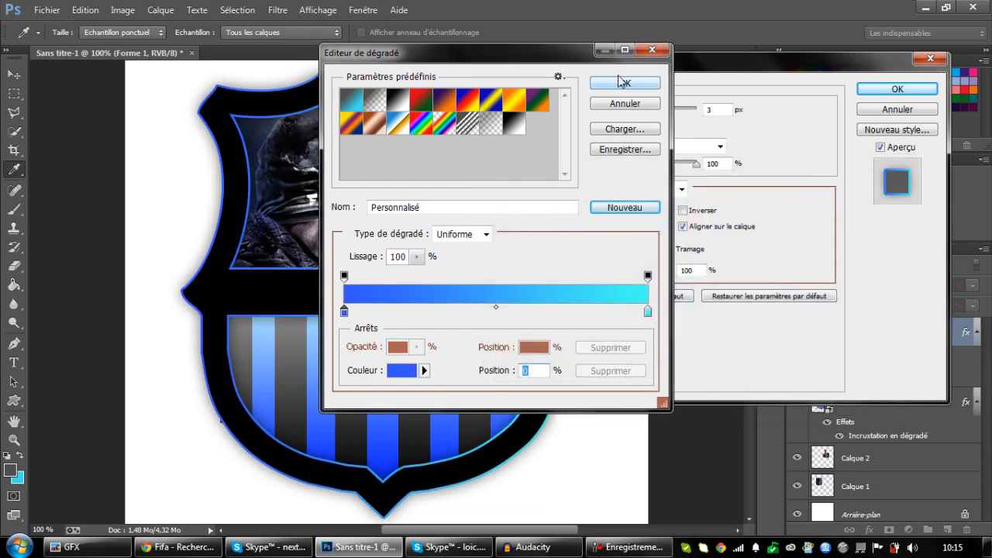
left_click(625, 83)
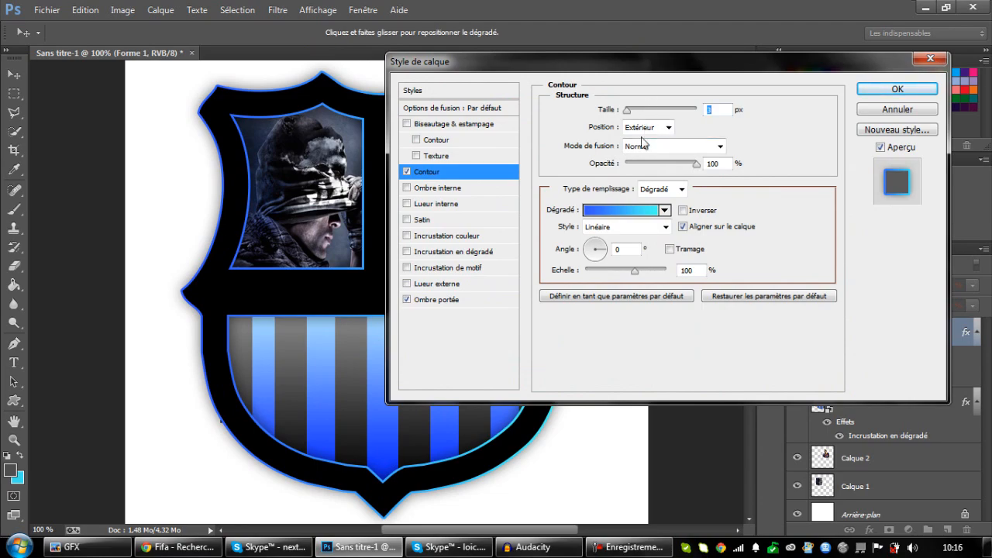
Set the angle of the outline's linear gradient to 90° while keeping the shield in view.
left_click_drag(619, 71, 734, 44)
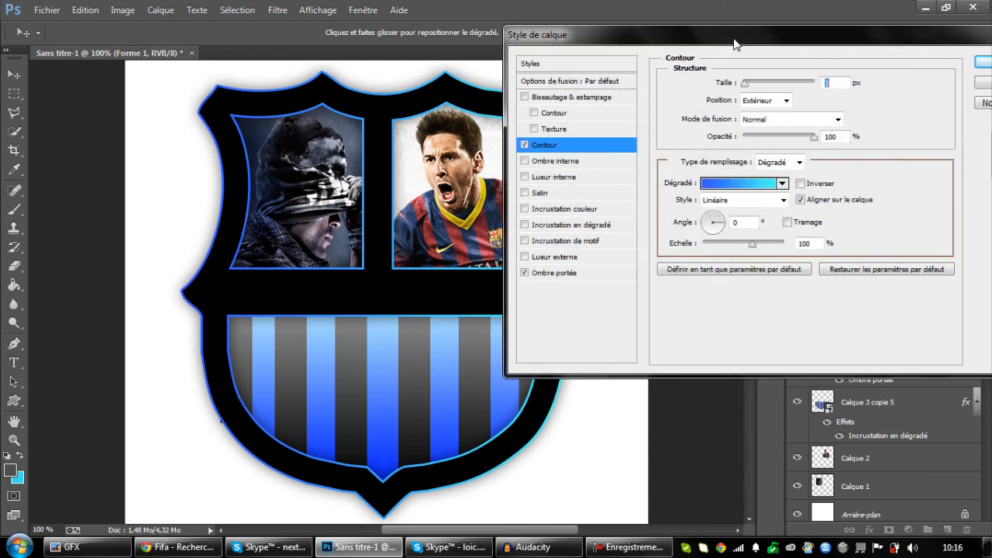
type("3")
left_click(714, 213)
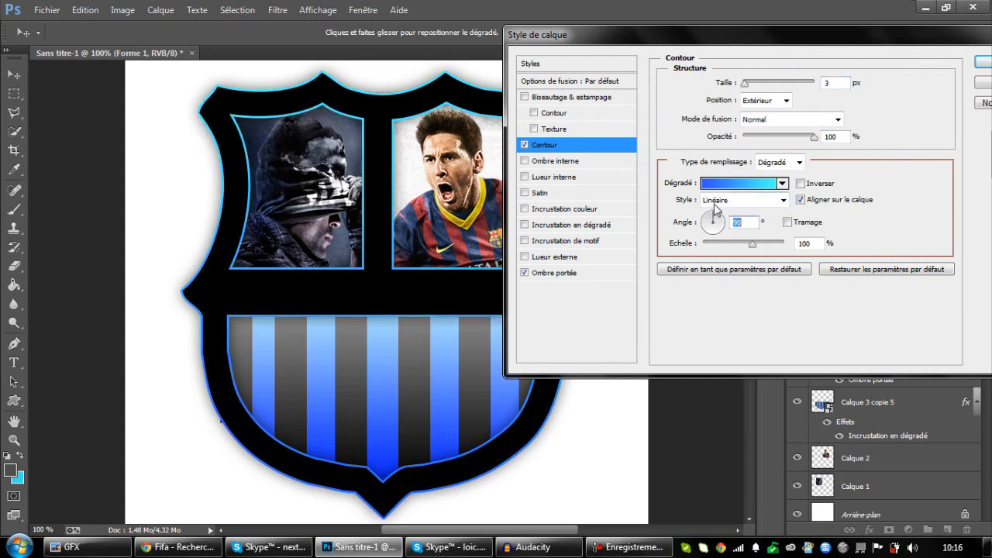
left_click_drag(711, 38, 666, 34)
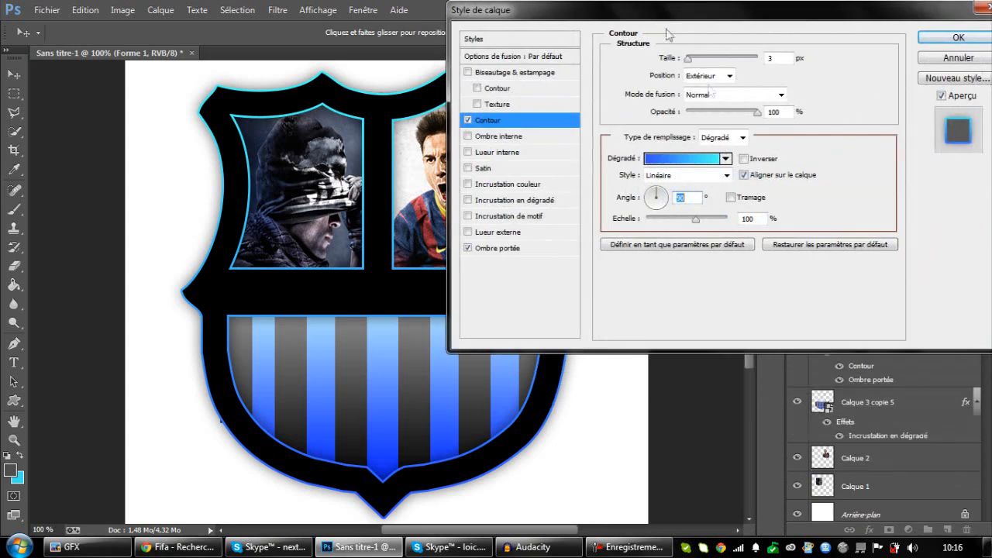
Change the cyan end stop of the outline's gradient to light blue 60d4ff, and apply the layer style.
left_click(703, 158)
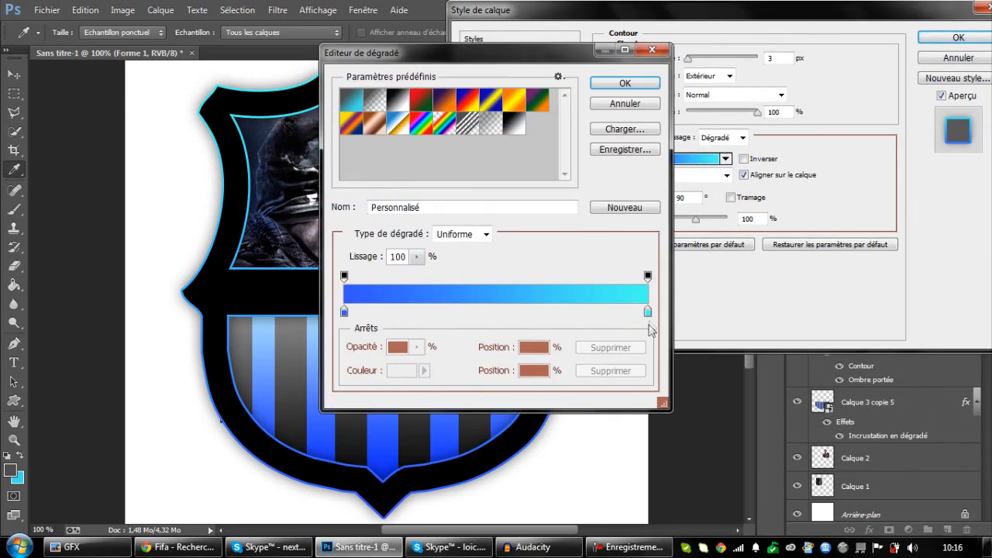
double_click(648, 311)
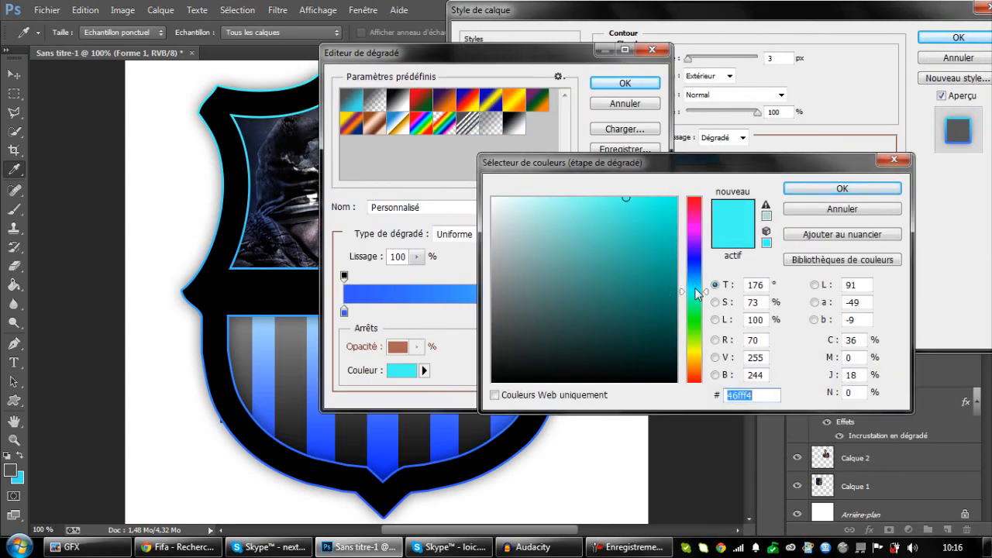
left_click_drag(697, 295, 698, 281)
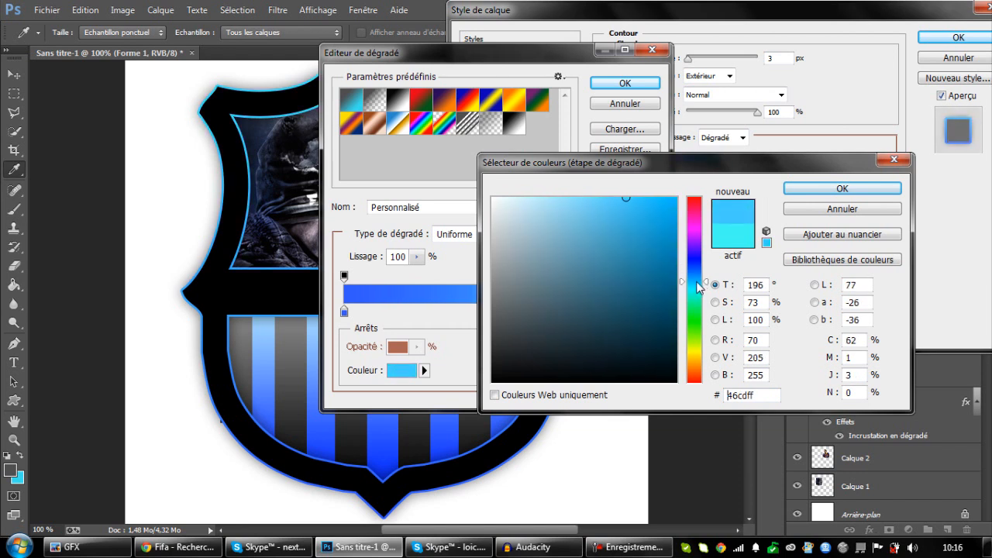
left_click_drag(663, 223, 677, 198)
mouse_move(613, 199)
left_mouse_down()
mouse_move(591, 193)
mouse_move(606, 199)
left_mouse_up()
left_click(798, 190)
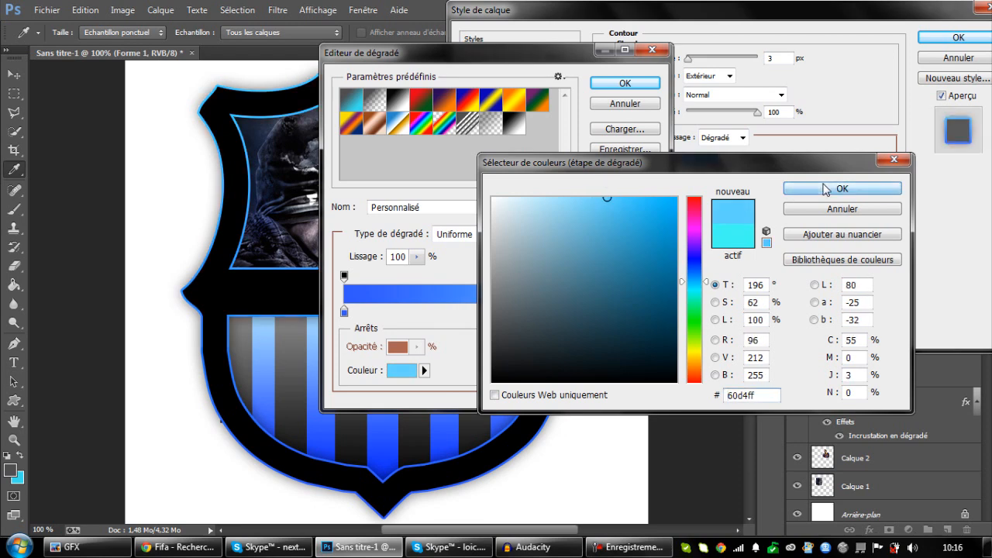
left_click(626, 83)
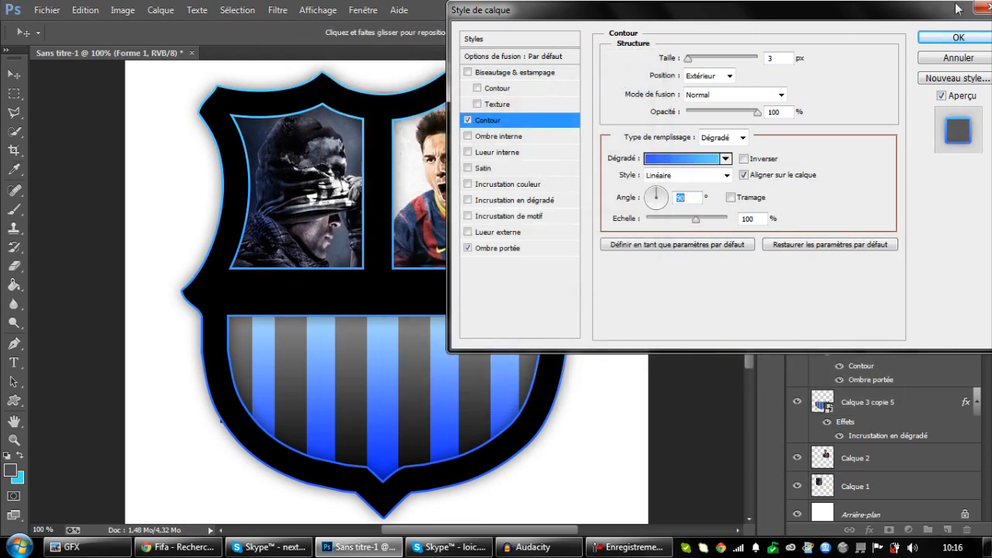
left_click(958, 38)
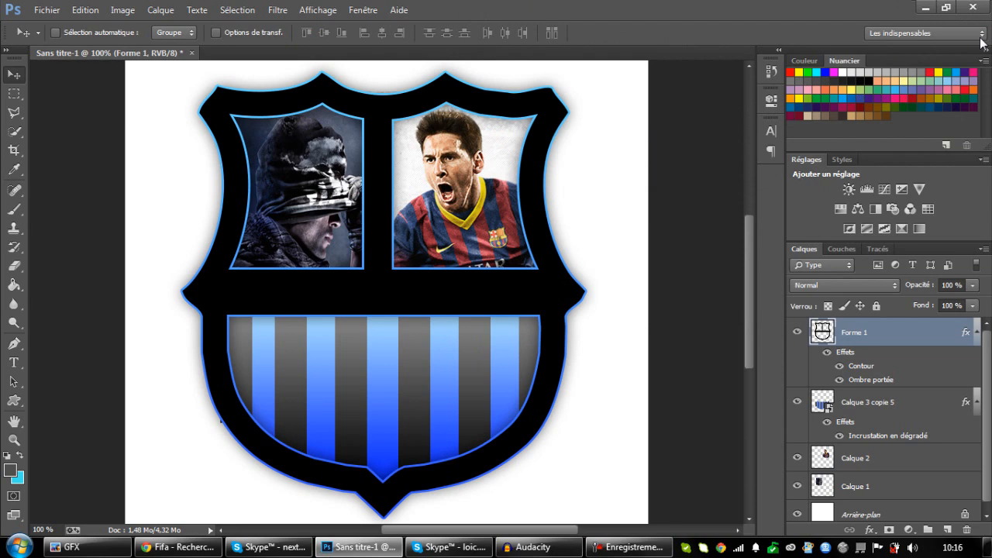
key("ctrl+minus")
key("ctrl+minus")
key("ctrl+minus")
key("ctrl+plus")
key("ctrl+plus")
key("ctrl+plus")
left_click(267, 547)
left_click(182, 547)
left_click(186, 547)
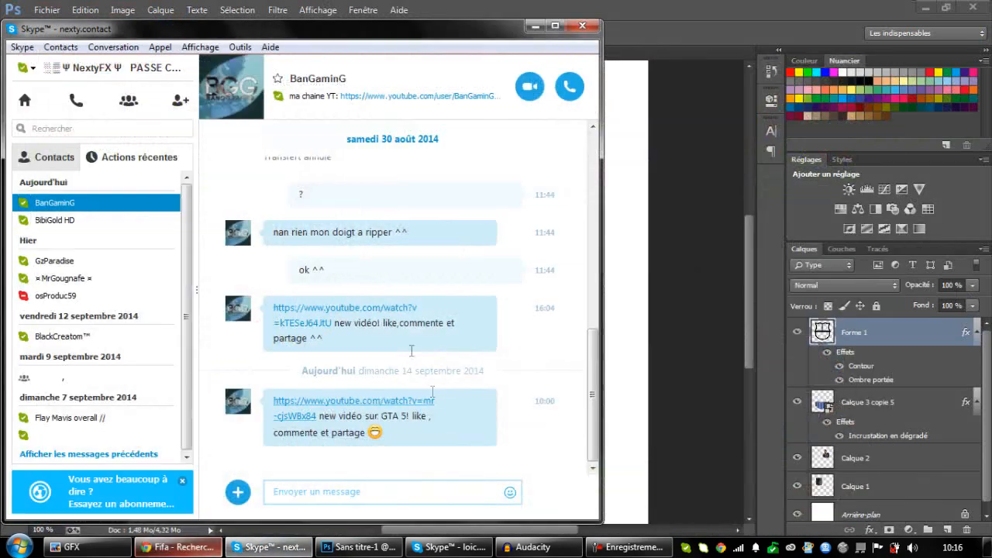
left_click(531, 28)
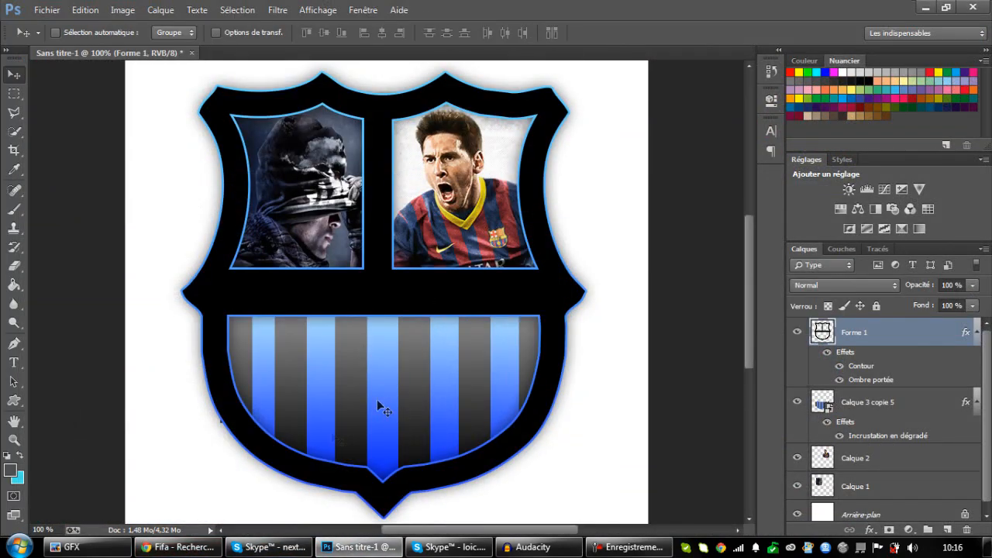
Switch to Chrome and search Google Images for "Manette logo".
left_click(182, 547)
scroll(285, 224, "up", 6)
left_click_drag(203, 66, 88, 66)
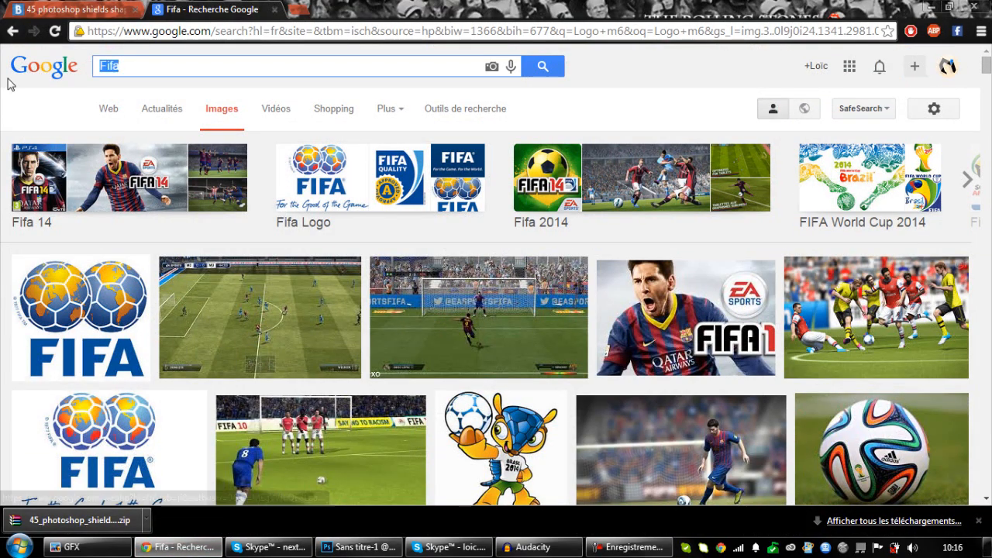
type("Manette logo")
key("Return")
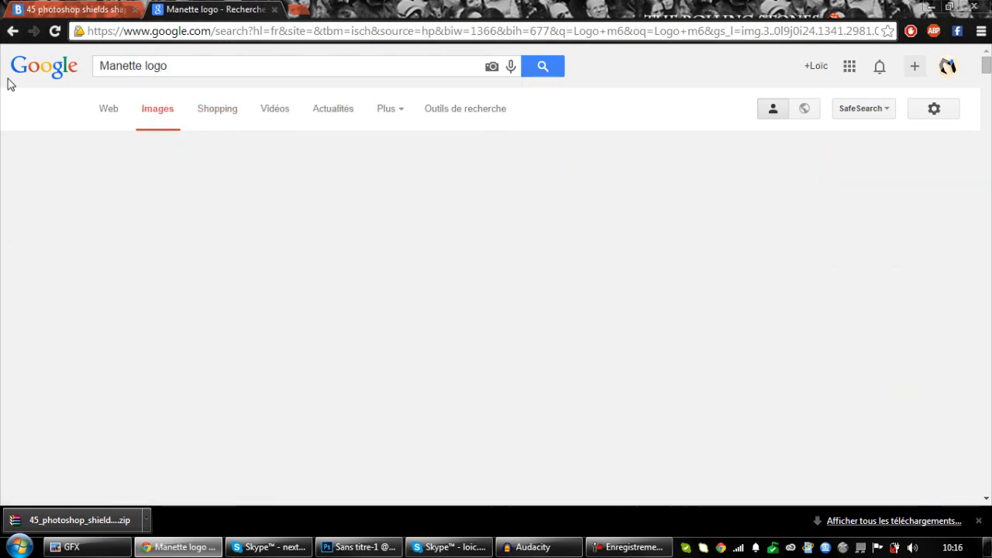
Copy the black game controller image with the white cross button from the results, and paste it into the Photoshop document.
scroll(109, 315, "down", 1)
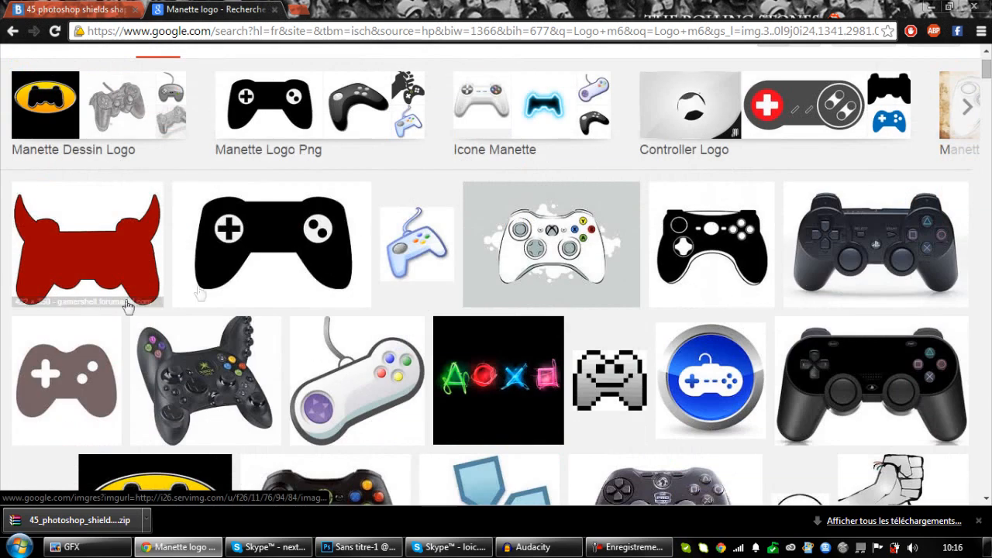
left_click(280, 248)
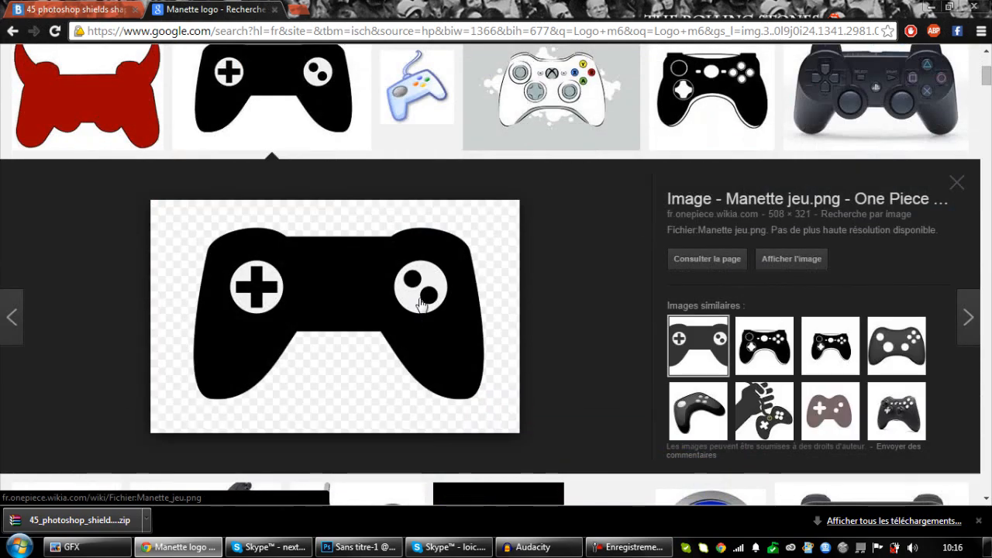
right_click(420, 304)
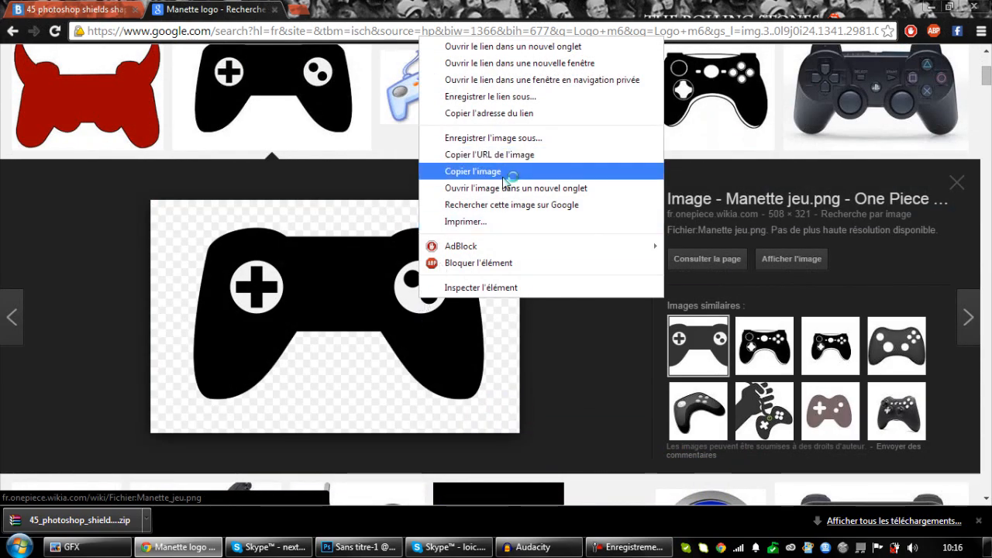
left_click(507, 169)
left_click(358, 547)
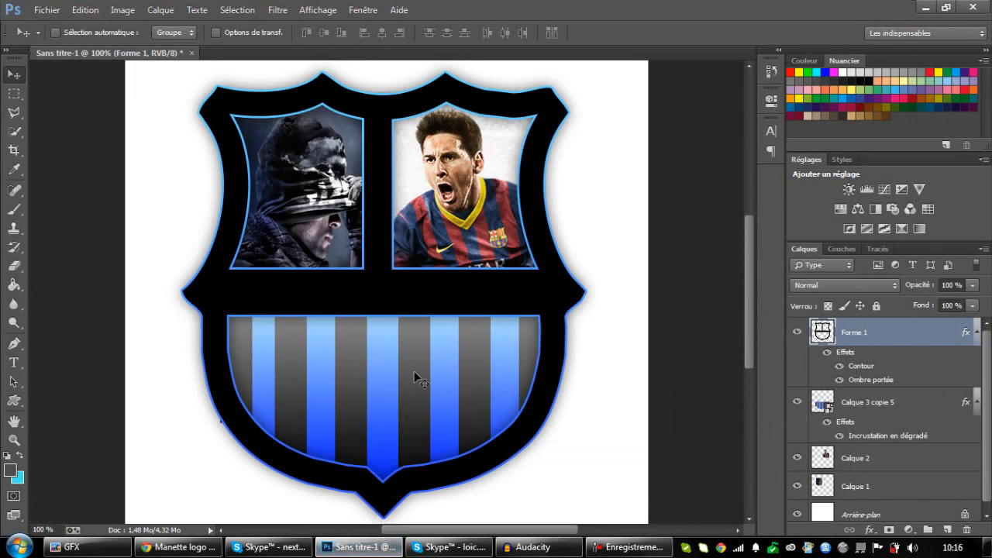
key("ctrl+v")
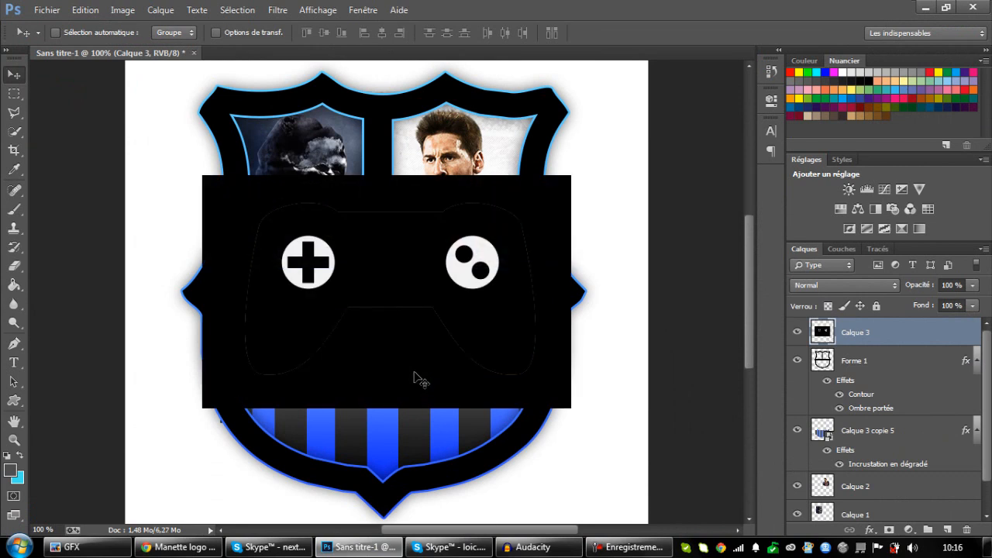
Try to erase the black background around the pasted controller with the Magic Eraser, and delete the pasted layer.
left_click(15, 266)
left_click(89, 283)
left_click(341, 361)
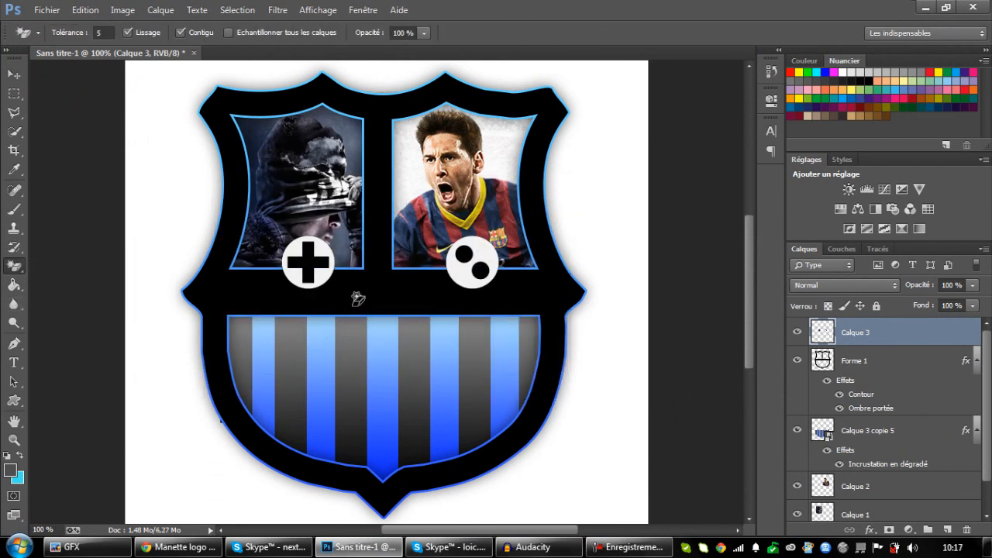
key("ctrl+z")
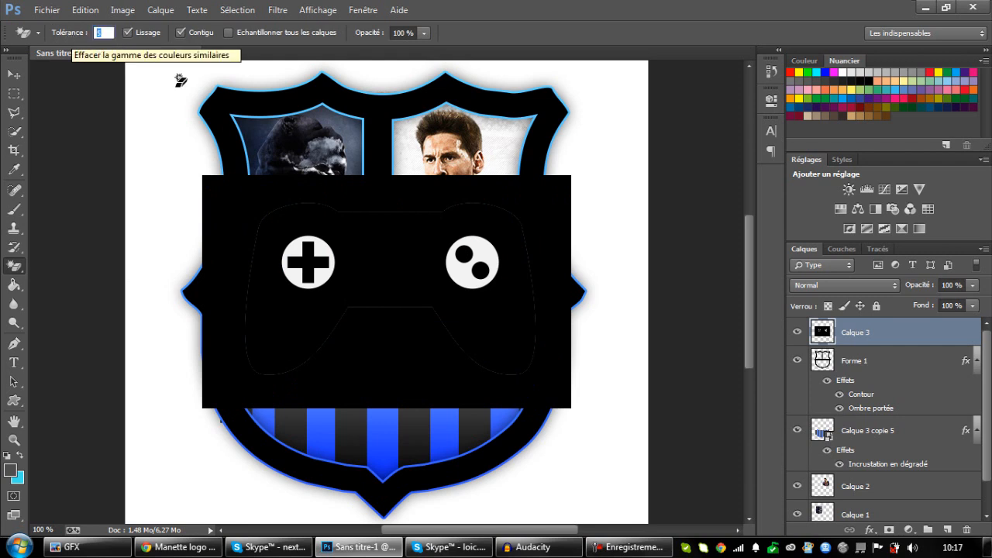
left_click(394, 339)
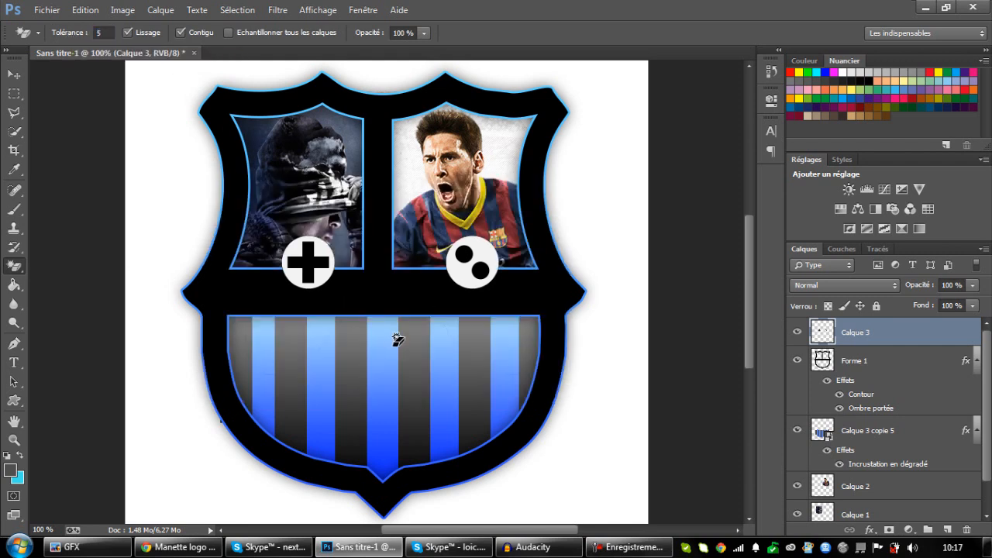
key("Delete")
Return to Chrome, look through the controller results for a replacement, and copy the white gamepad with the purple directional pad.
left_click(179, 547)
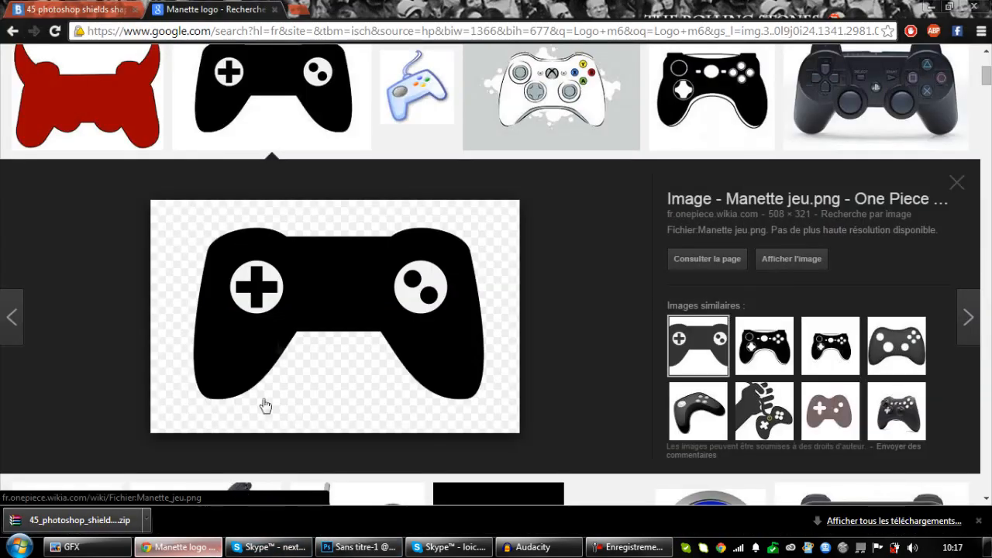
scroll(873, 327, "down", 5)
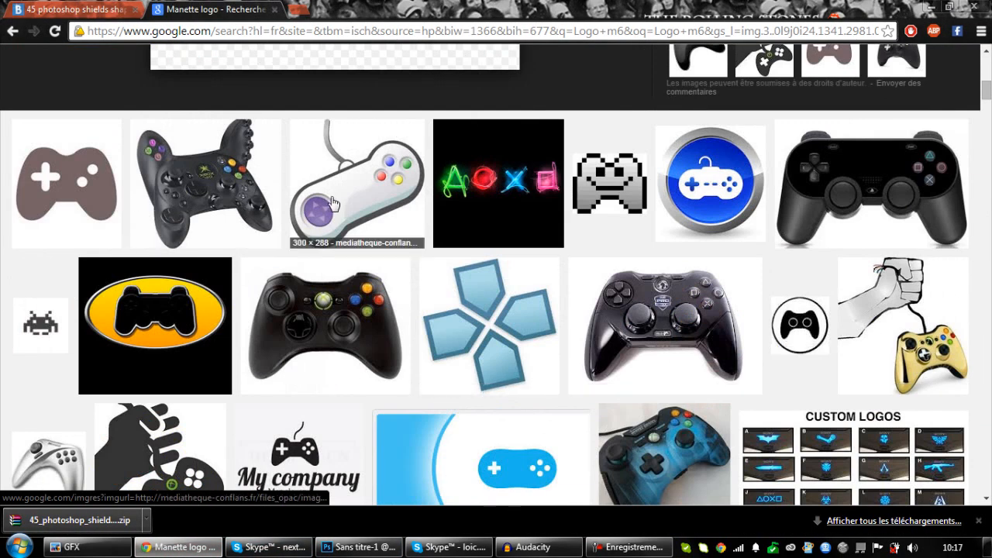
scroll(332, 203, "down", 5)
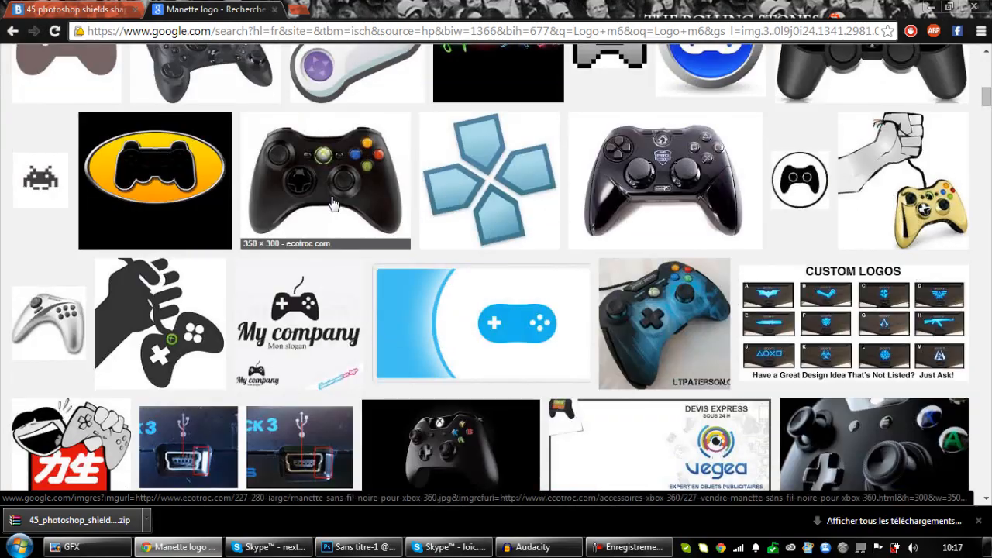
scroll(332, 203, "down", 6)
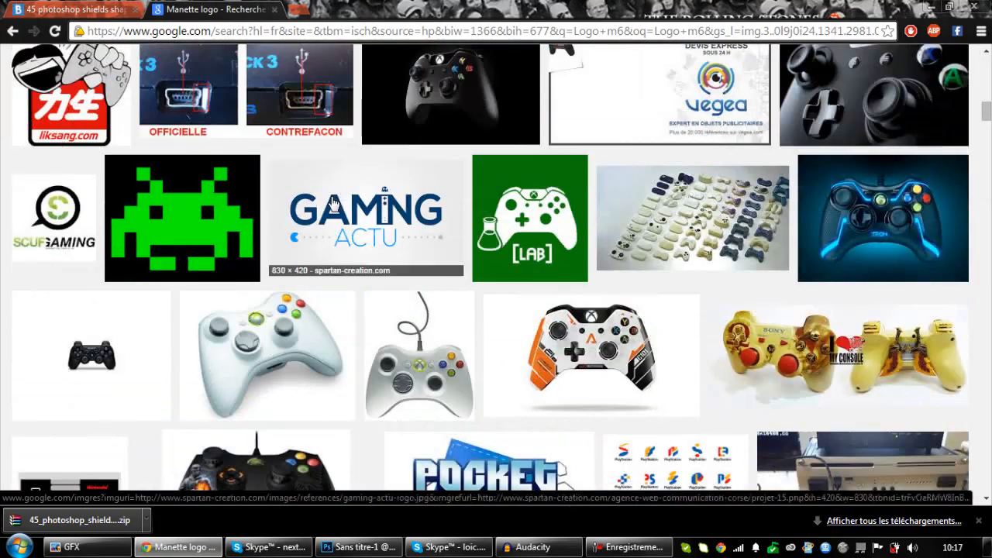
scroll(332, 203, "down", 3)
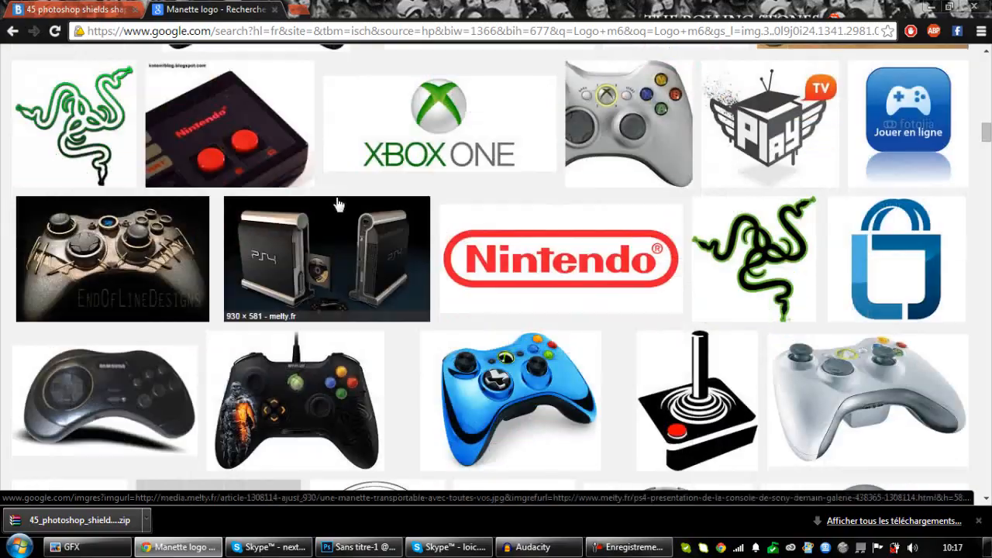
scroll(597, 257, "down", 5)
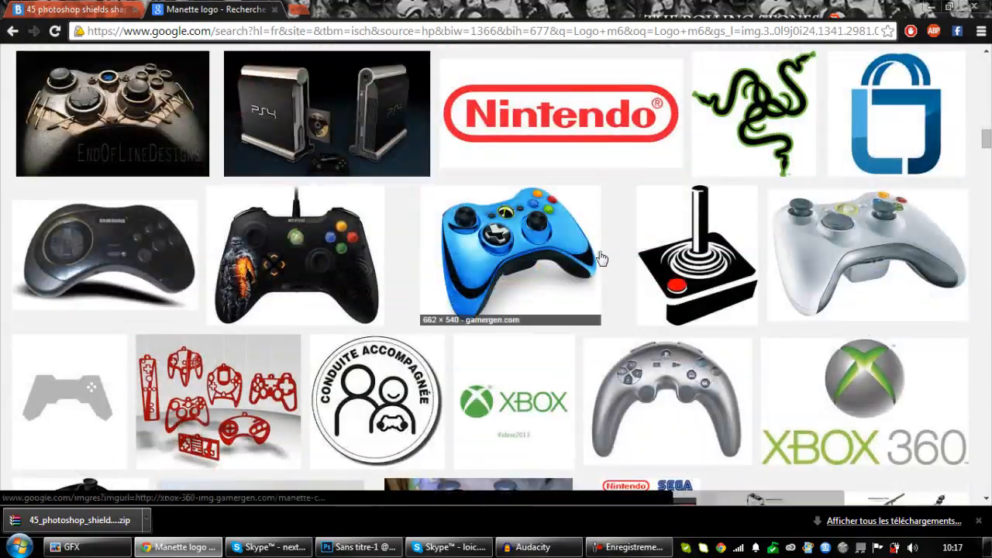
scroll(593, 256, "down", 10)
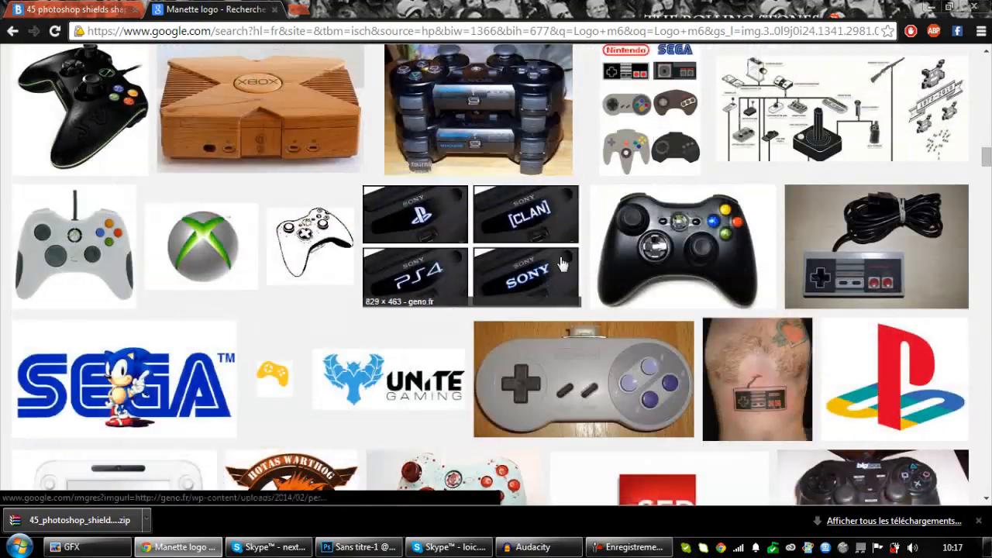
scroll(564, 245, "up", 10)
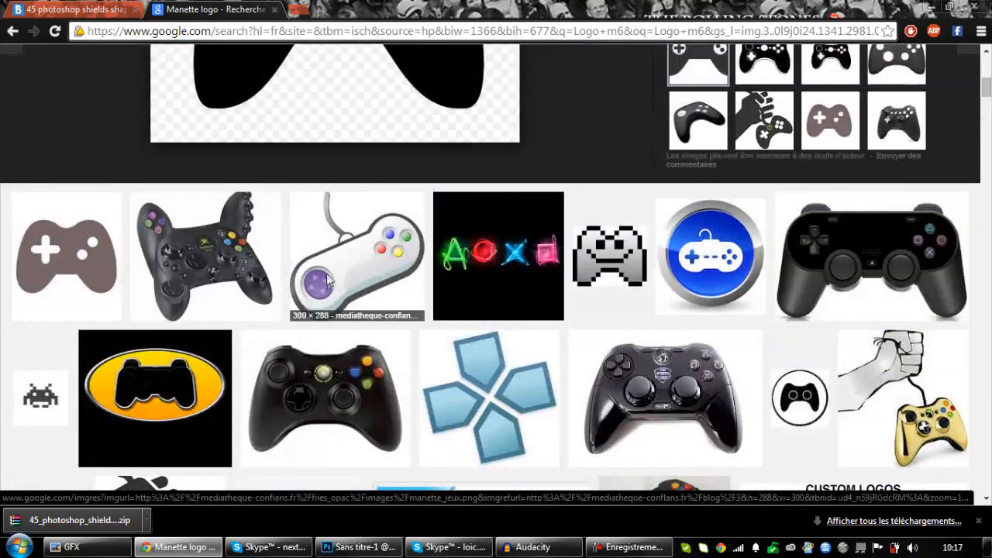
left_click(325, 287)
right_click(332, 289)
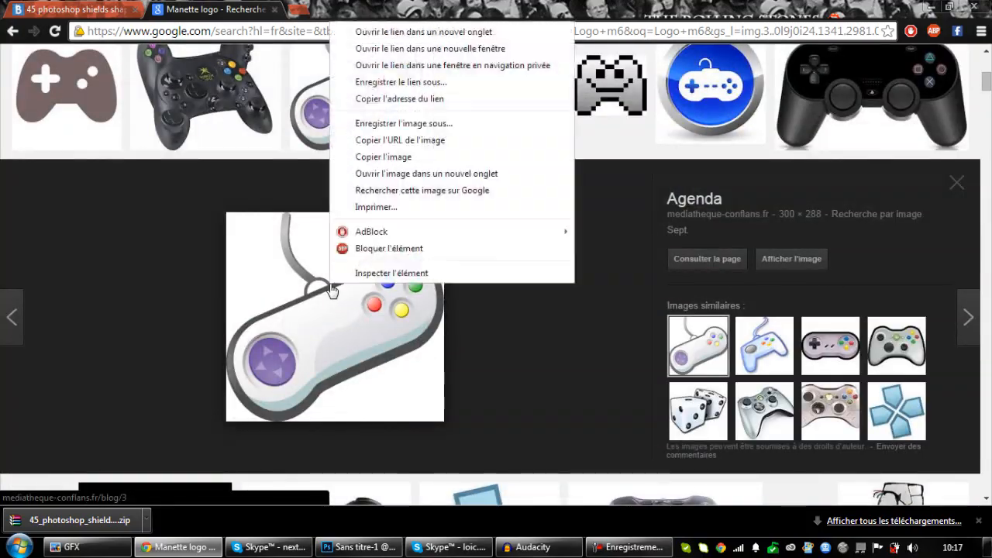
left_click(432, 156)
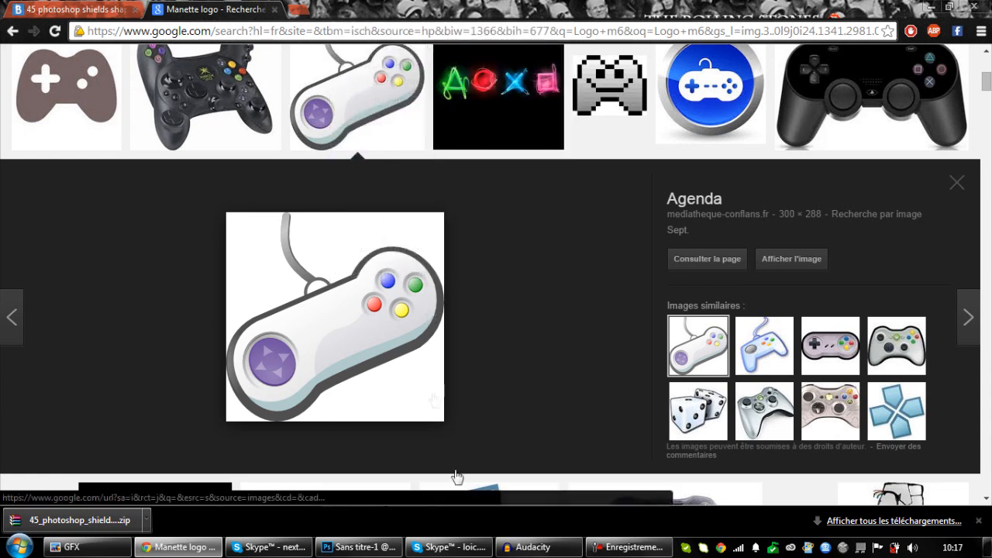
Switch to Photoshop, paste the copied gamepad, and erase the white background around it and its cable with the Magic Eraser.
left_click(361, 547)
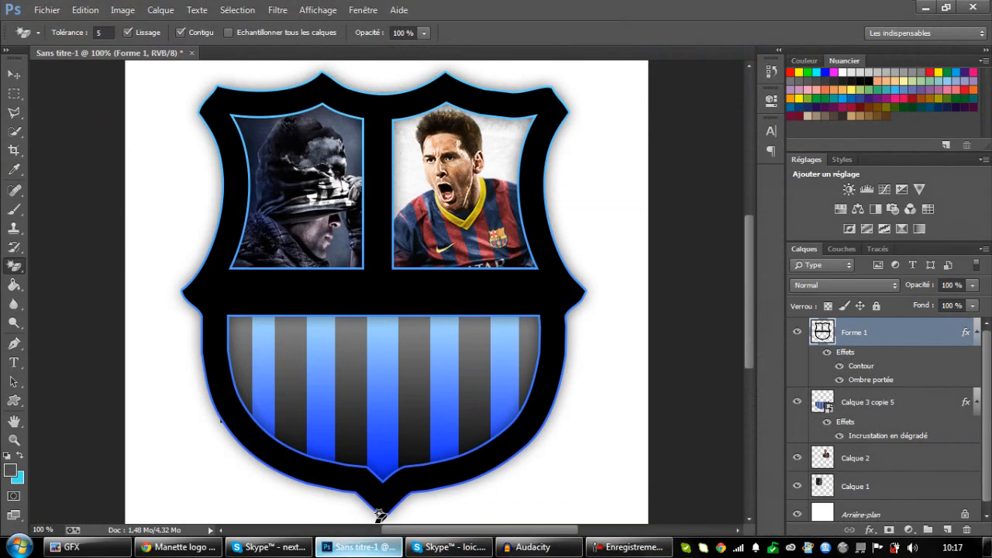
key("ctrl+v")
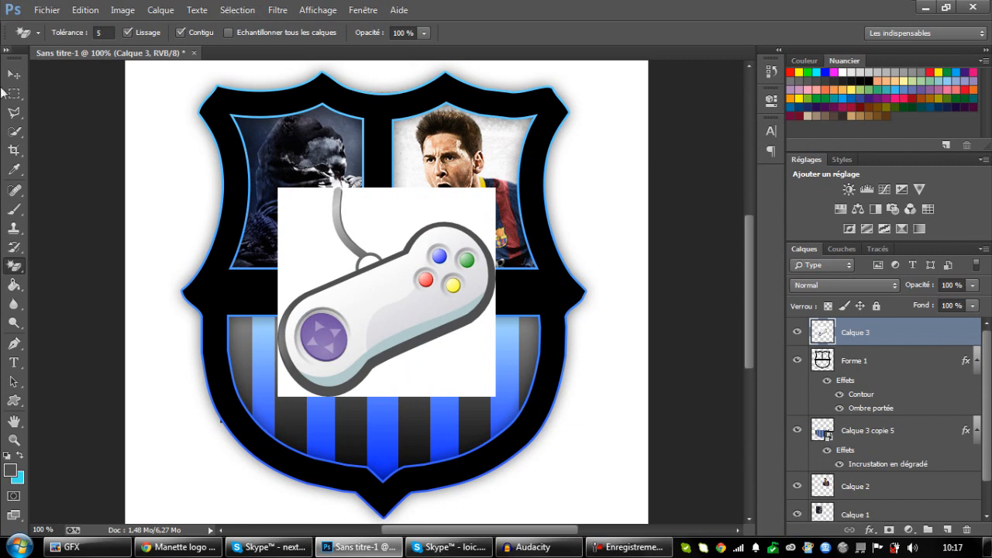
left_click(305, 258)
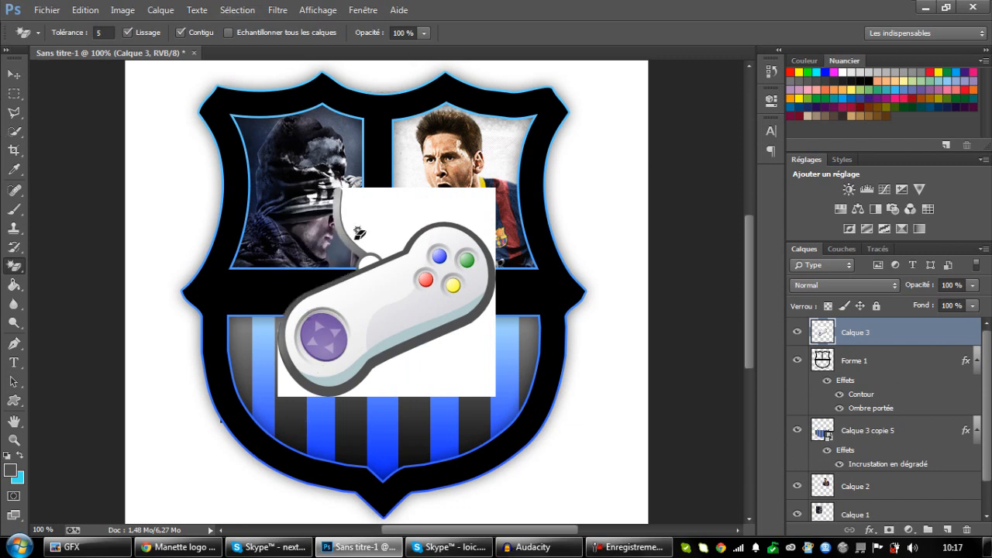
left_click(382, 225)
left_click(454, 376)
left_click(380, 386)
left_click(289, 387)
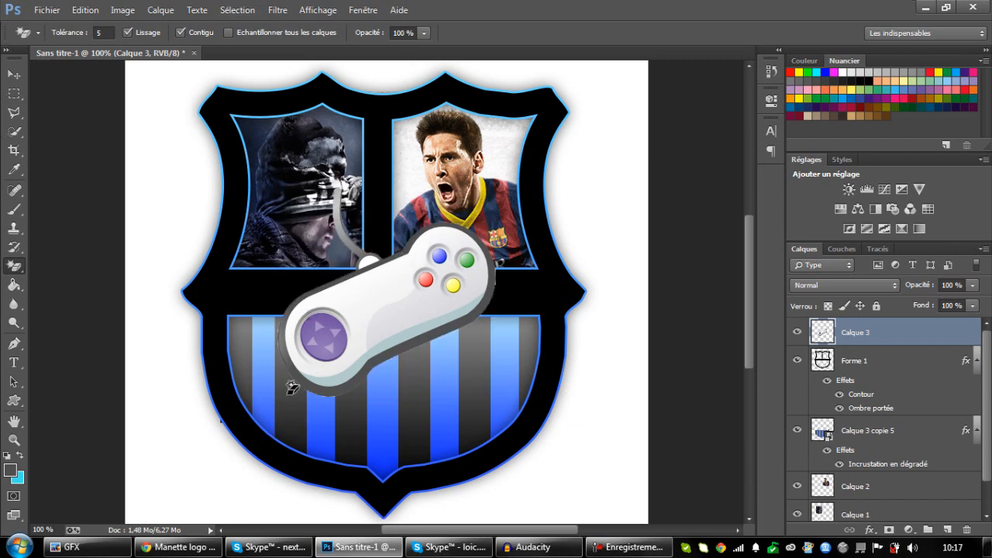
Scale the gamepad down with Free Transform and place it over the striped lower section of the shield.
key("ctrl+t")
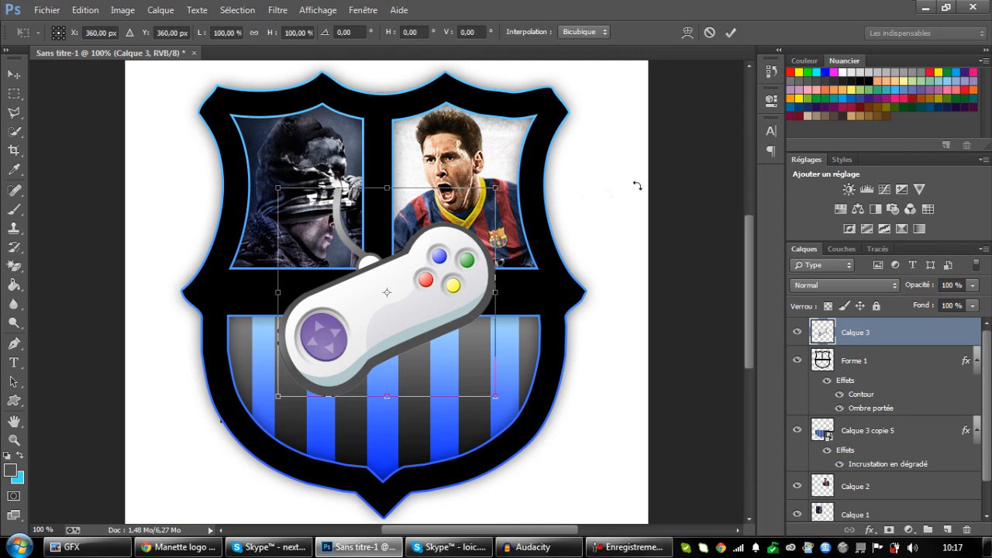
left_click_drag(504, 189, 409, 358)
mouse_move(449, 434)
left_mouse_down()
mouse_move(469, 454)
mouse_move(444, 426)
left_mouse_up()
key("Return")
Trim the end of the gamepad's cable flush with the upper border of the striped section, using rectangular marquee selections.
key("e")
key("ctrl+plus")
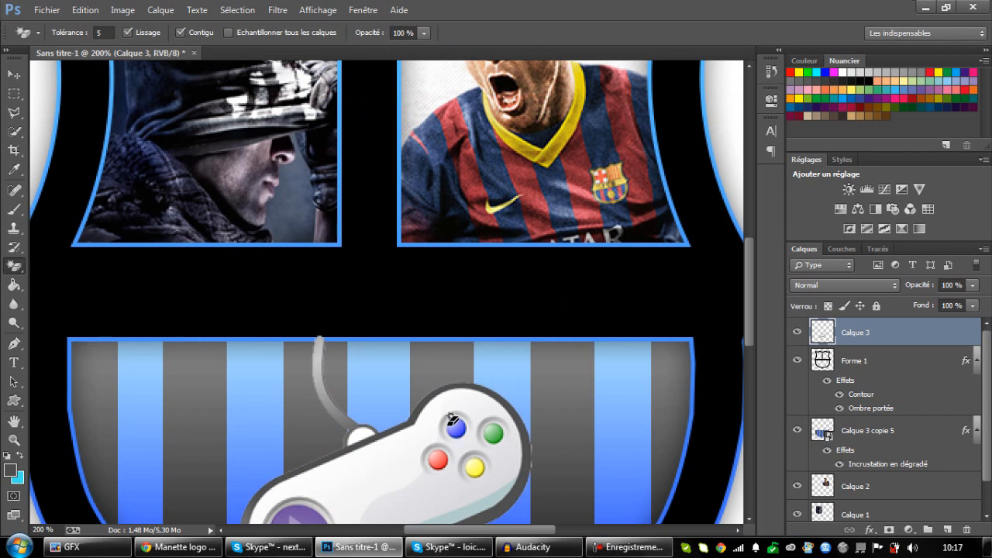
left_click(14, 93)
left_click_drag(258, 308, 427, 338)
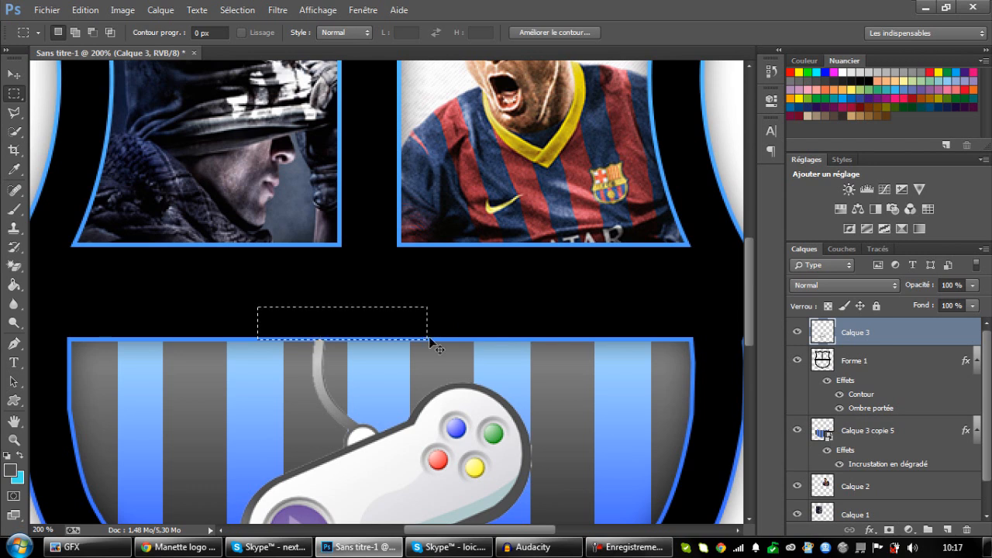
left_click(428, 337)
left_click_drag(272, 324, 397, 339)
left_click(403, 343)
key("ctrl+plus")
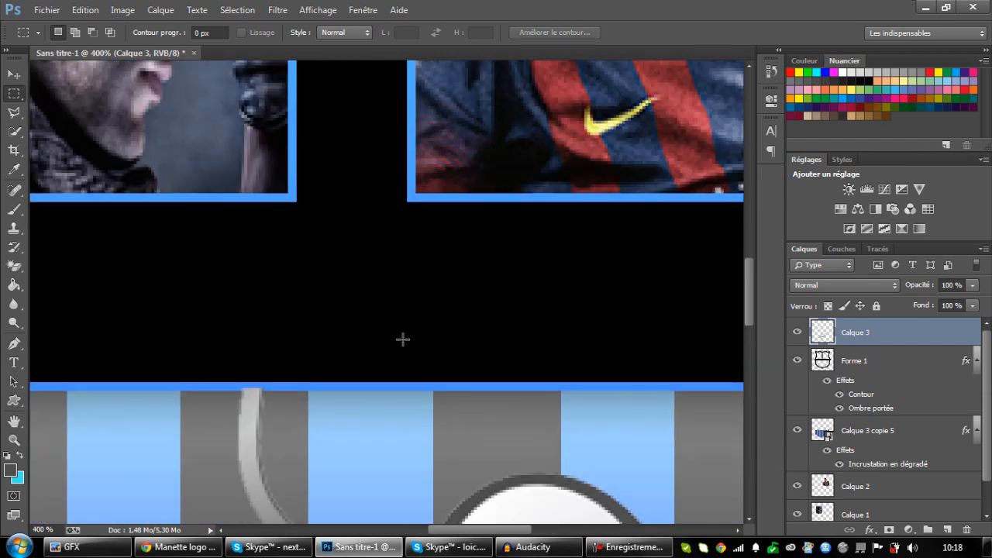
left_click_drag(108, 350, 435, 390)
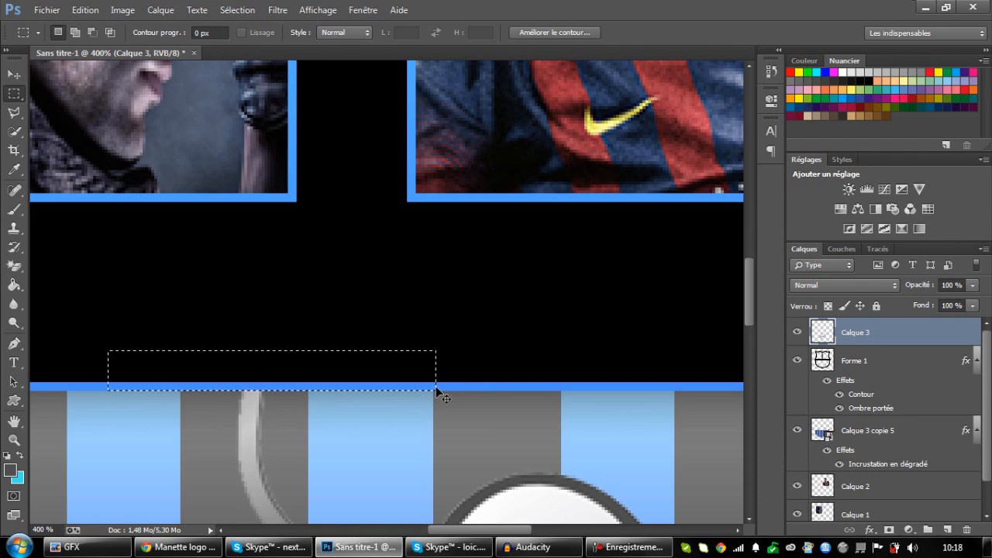
left_click(435, 390)
Give the gamepad layer a 24 px inner shadow and an 18 px drop shadow.
key("ctrl+0")
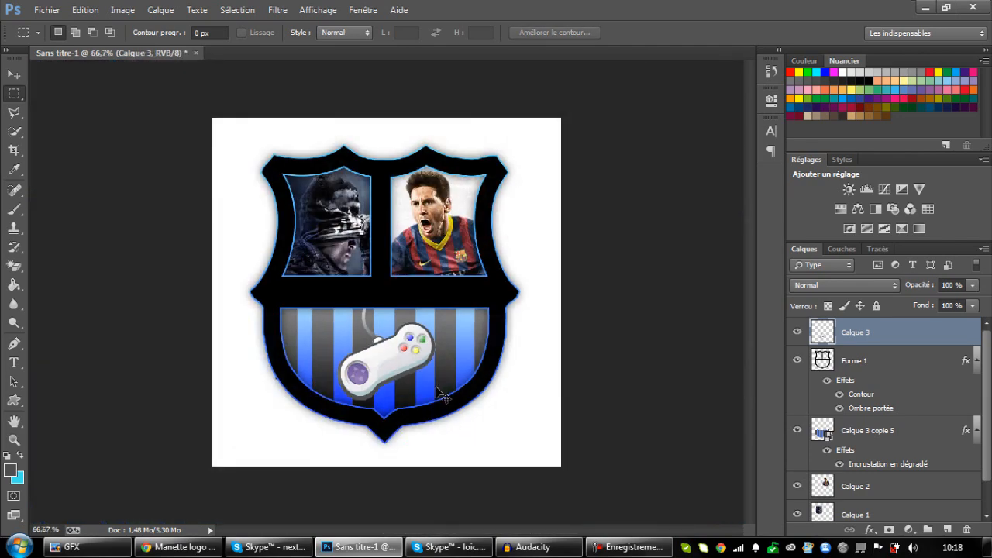
key("ctrl+plus")
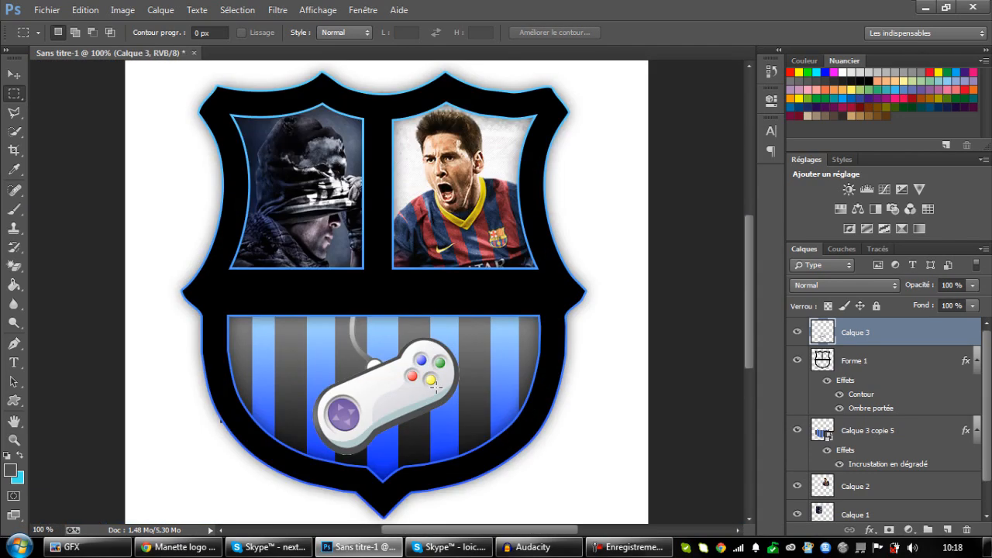
double_click(943, 334)
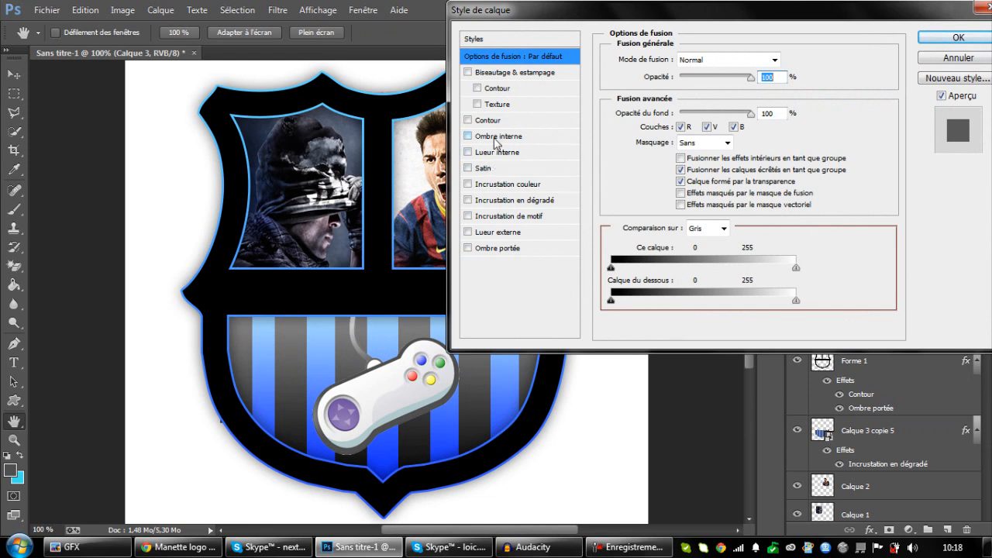
left_click(496, 138)
left_click_drag(682, 157, 689, 159)
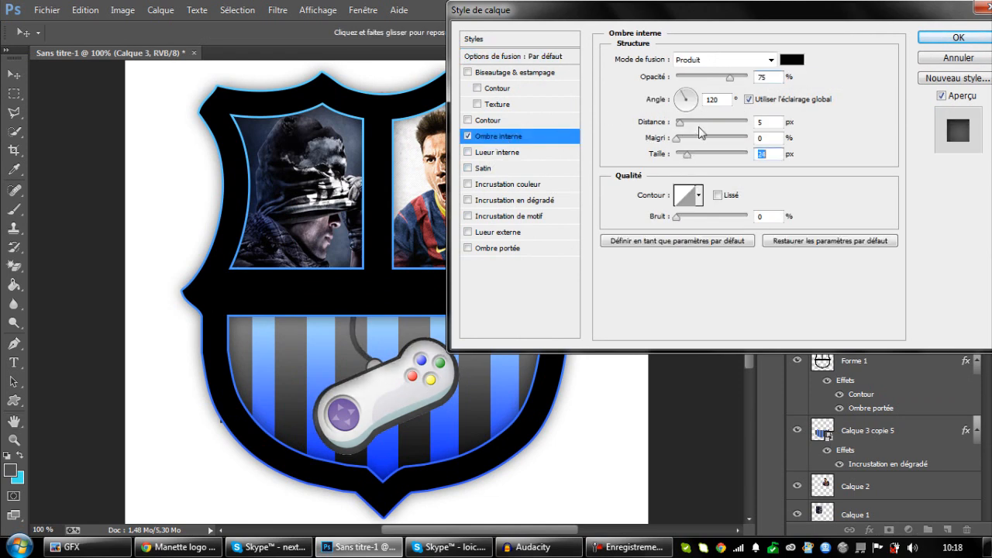
left_click(515, 248)
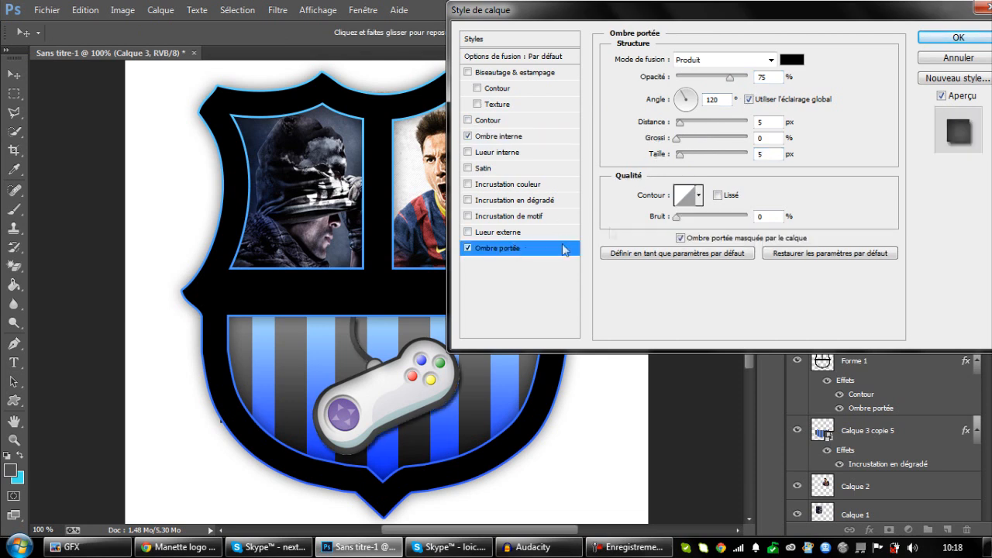
left_click_drag(682, 159, 687, 161)
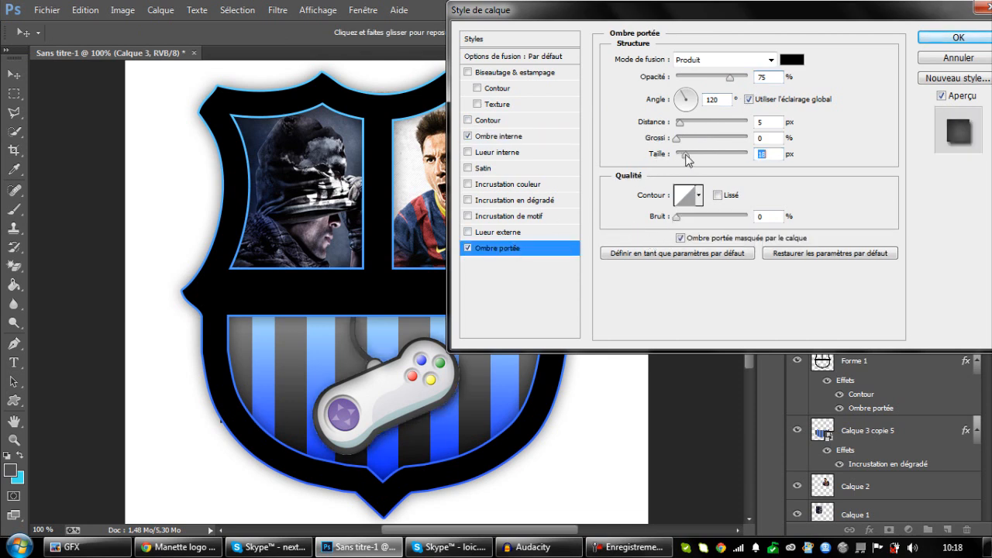
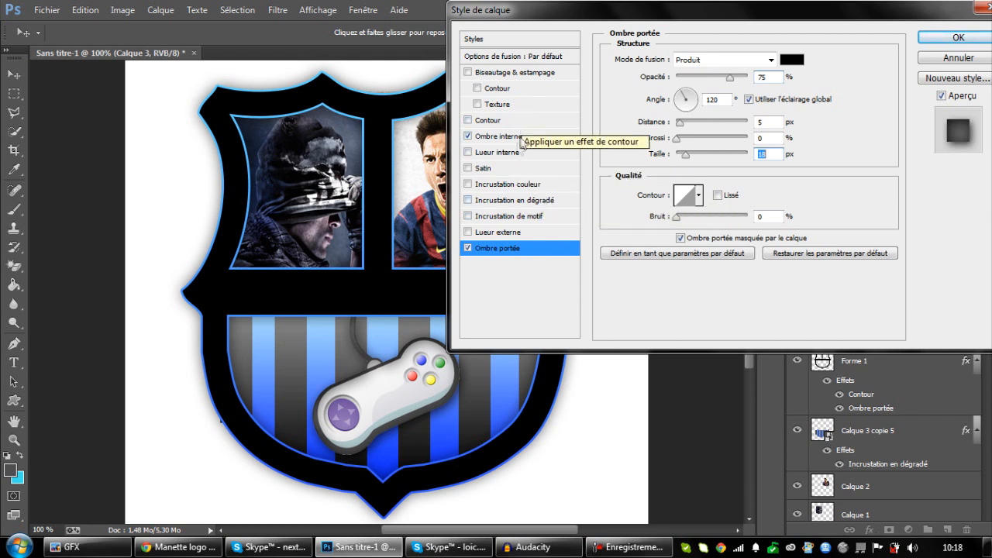
Add a 7 px inner glow in blue #6e9cff to the gamepad layer and raise the glow's opacity.
left_click(500, 151)
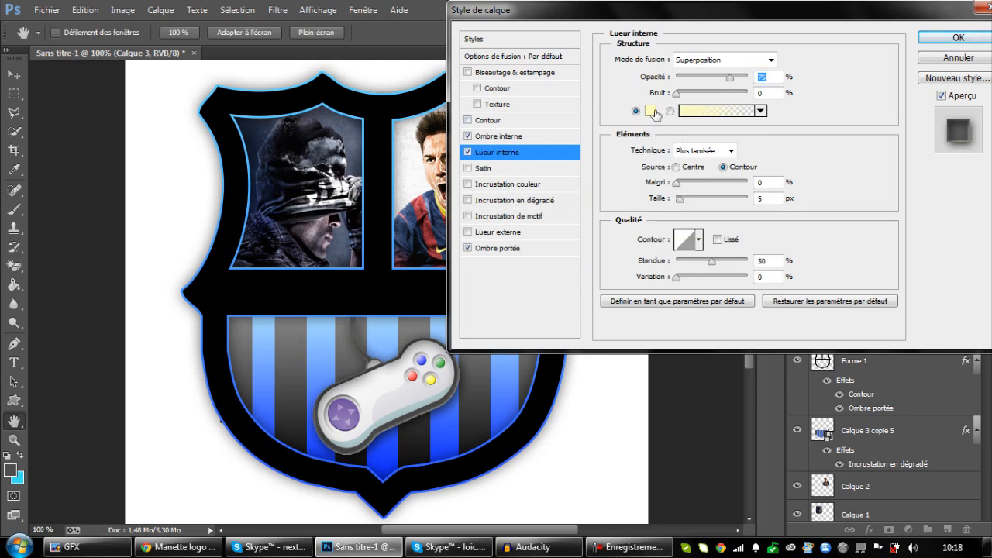
left_click(651, 110)
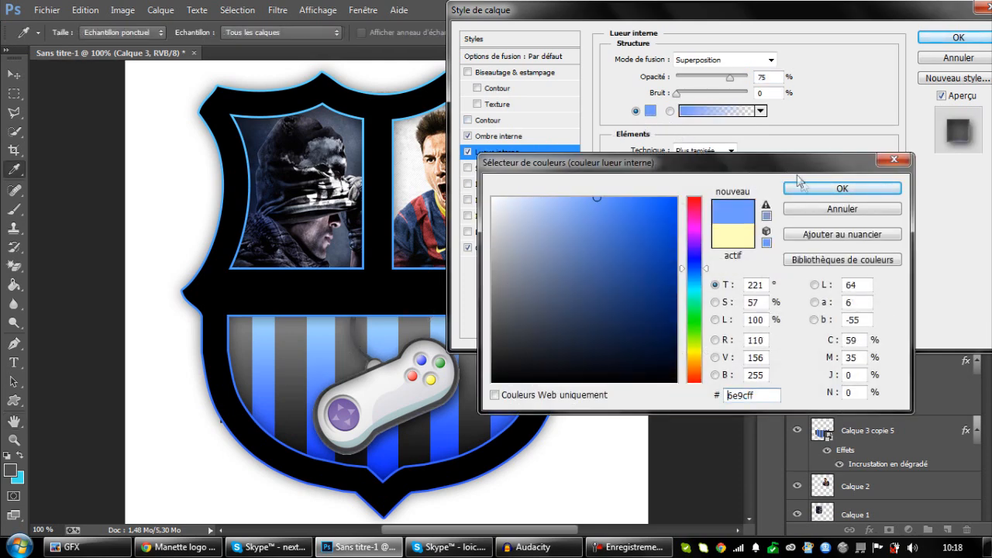
left_click(802, 184)
left_click(681, 199)
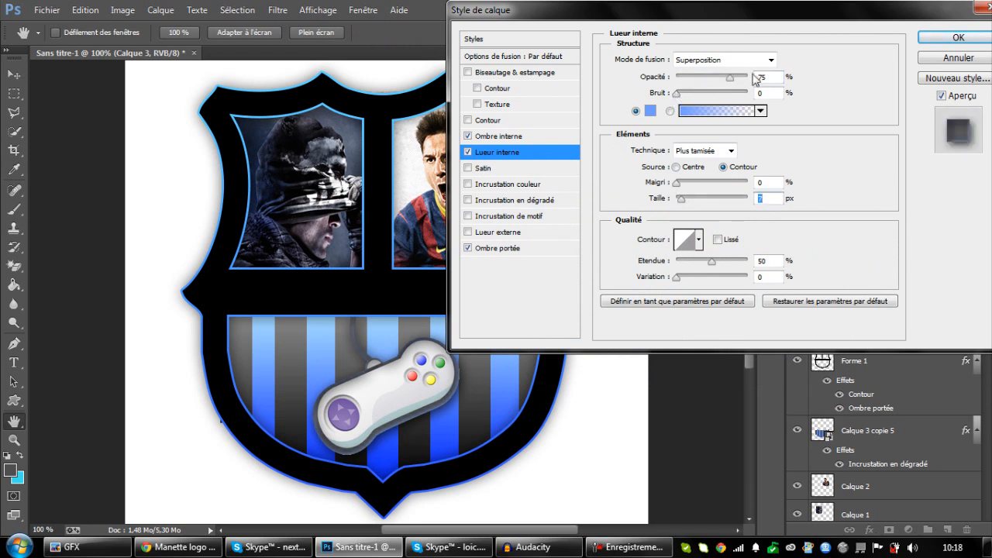
left_click_drag(729, 79, 746, 82)
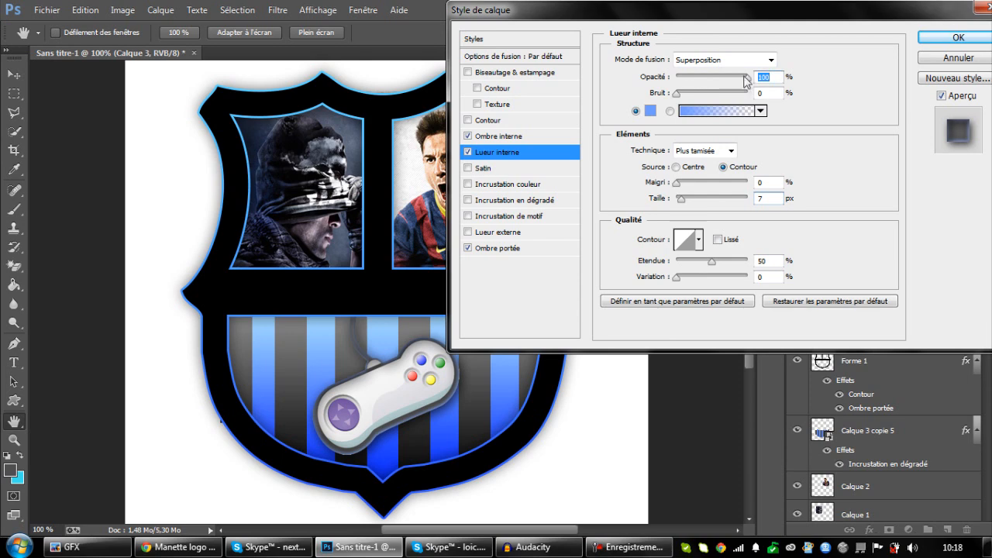
left_click(950, 38)
left_click(926, 33)
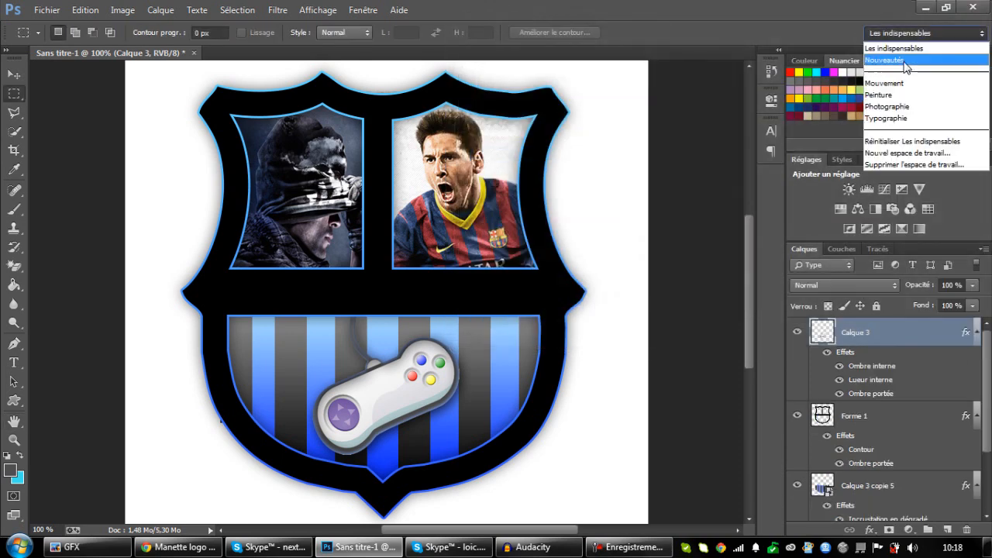
left_click(850, 346)
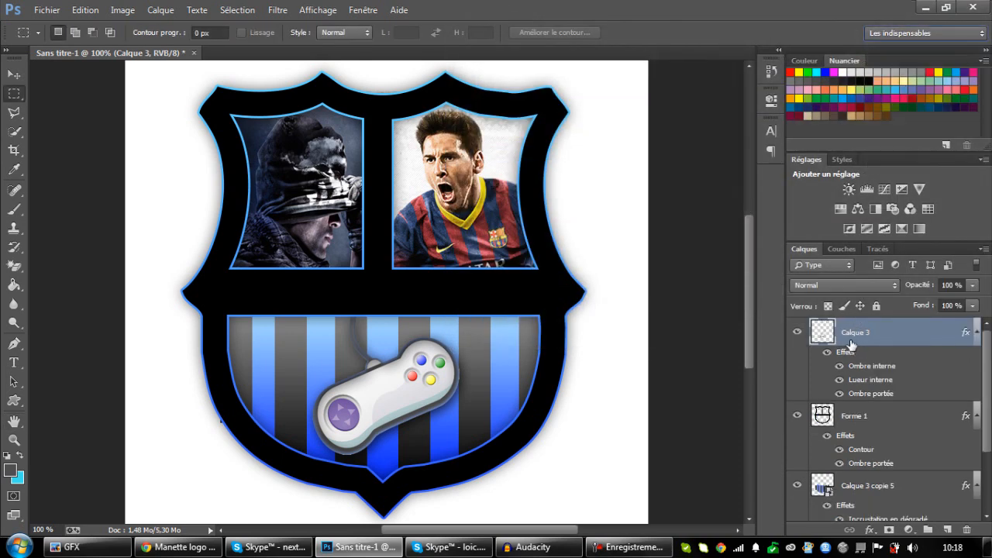
key("ctrl+plus")
key("ctrl+minus")
key("ctrl+minus")
key("ctrl+plus")
Add the text "TUTO" in 30 pt Klavika Light Caps, place it on the shield's black middle band and select it.
left_click(7, 368)
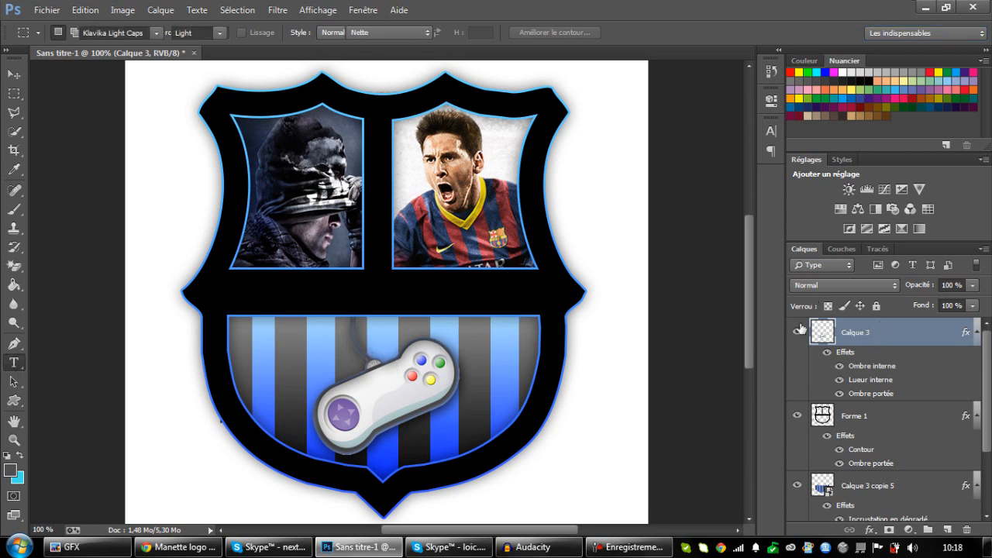
left_click(577, 410)
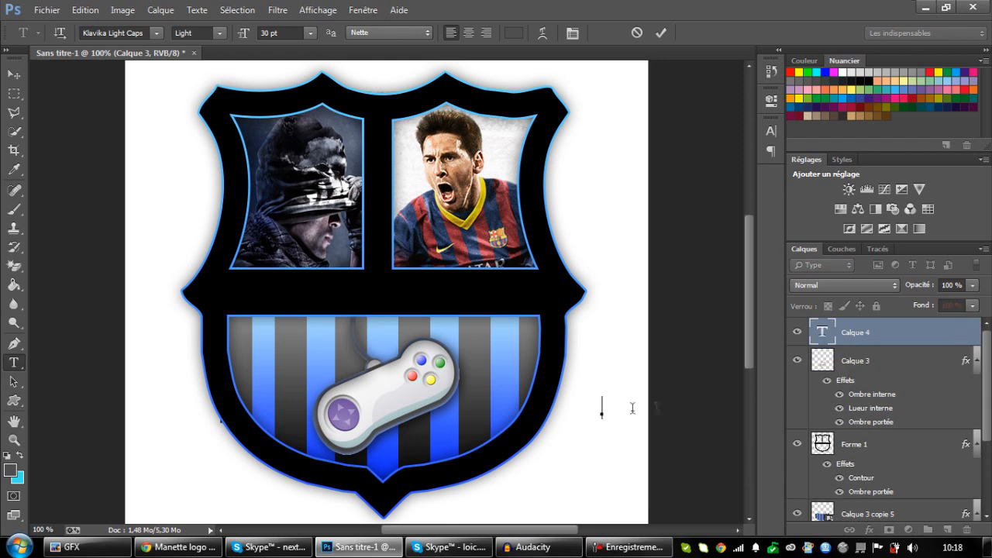
type("TUTO")
left_click_drag(698, 420, 457, 324)
left_click_drag(415, 293, 283, 295)
Try the Mesquite Std font on the selected "TUTO" text.
left_click(155, 35)
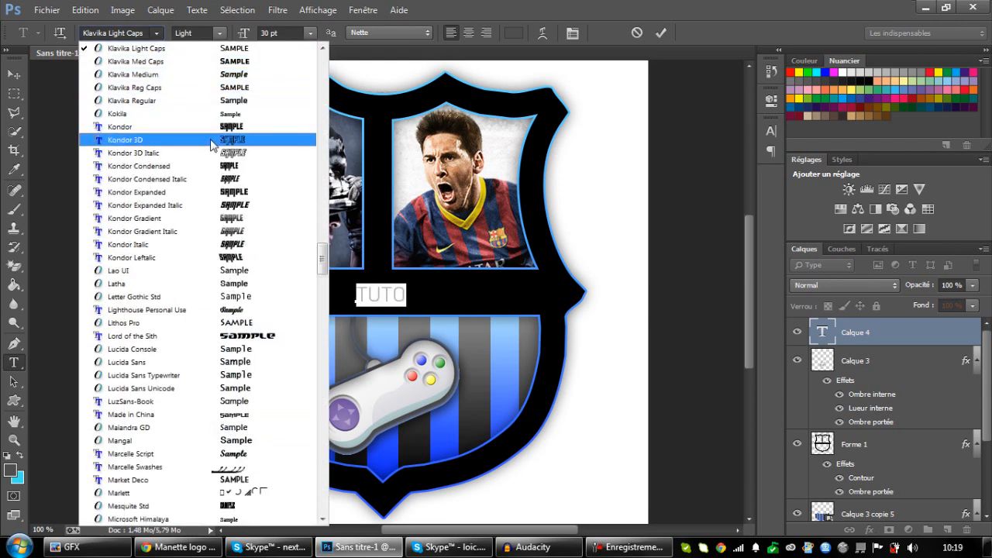
scroll(213, 155, "down", 3)
scroll(248, 247, "down", 4)
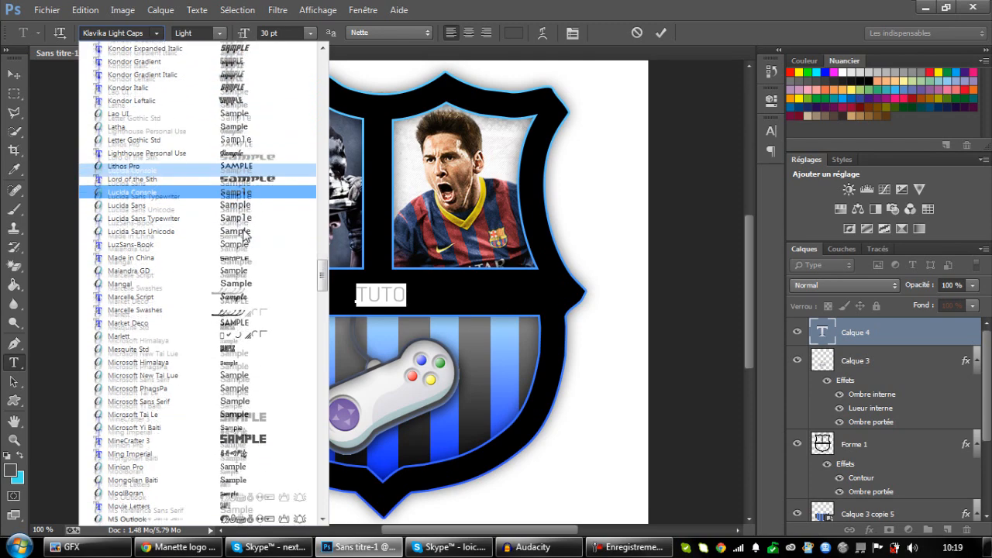
left_click(254, 233)
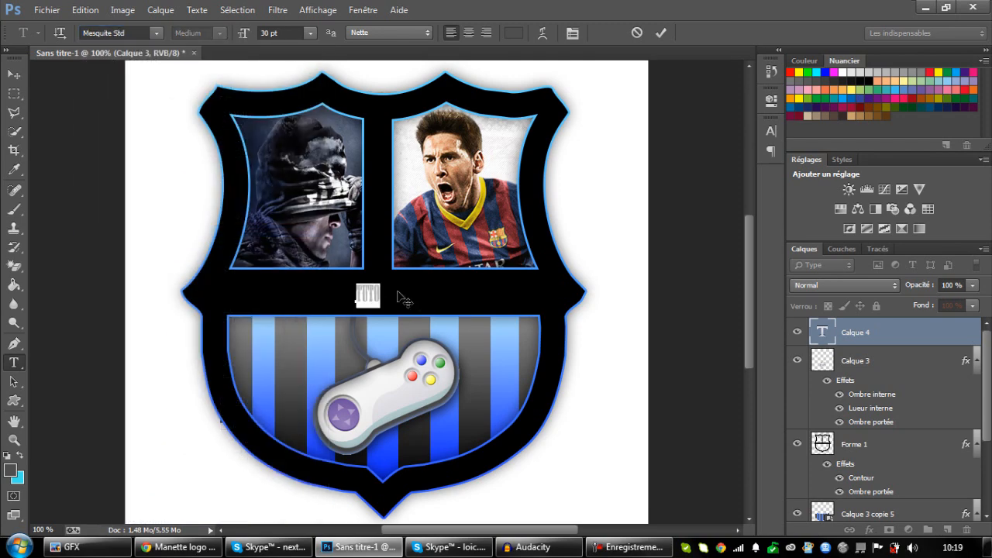
Browse the fonts for a better match and try Orator Std on the "TUTO" text.
left_click(156, 33)
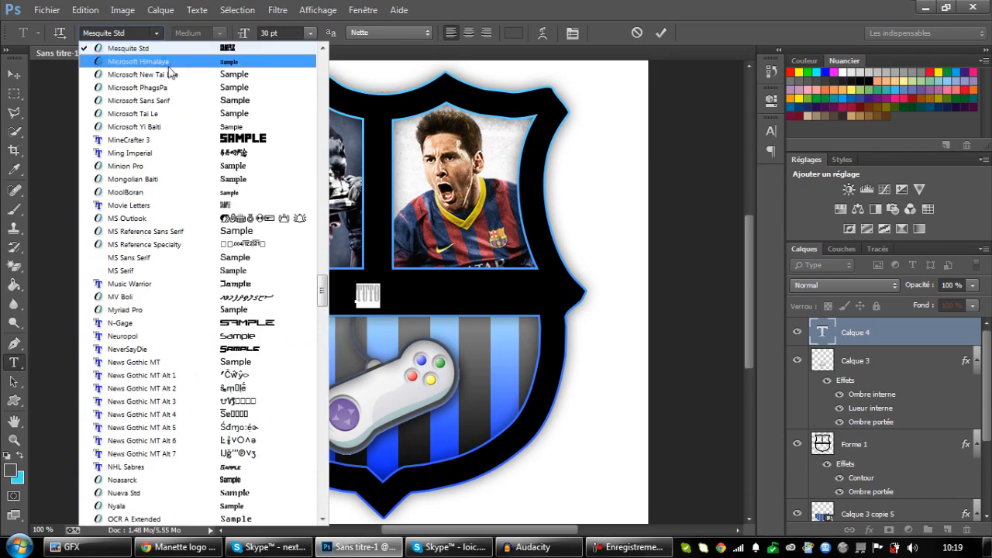
scroll(211, 206, "down", 15)
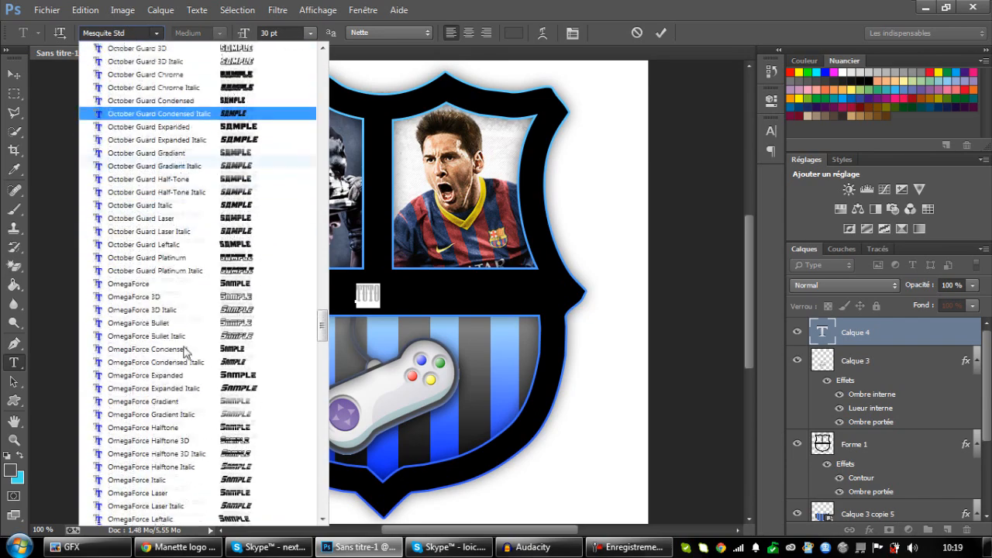
scroll(225, 406, "down", 4)
scroll(250, 431, "down", 3)
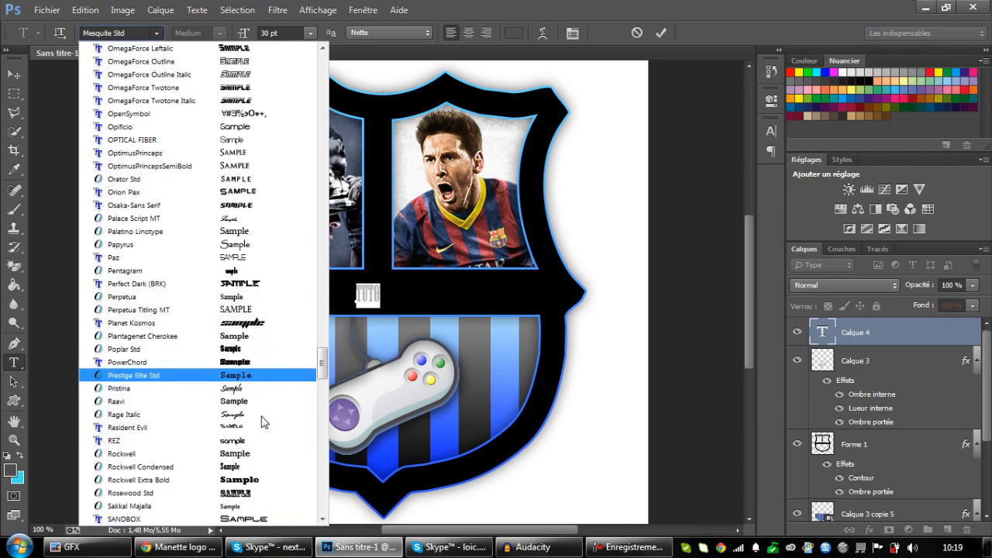
left_click(629, 547)
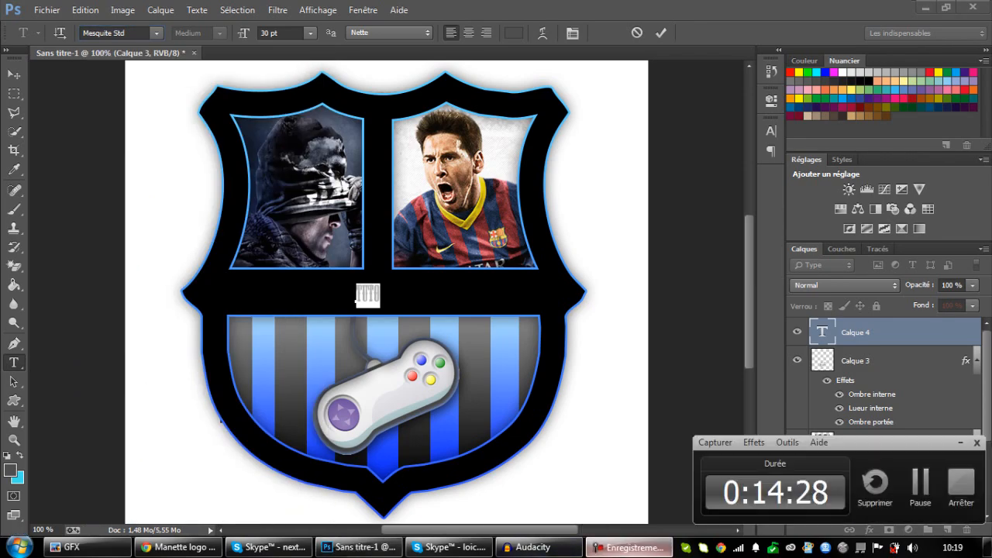
left_click(921, 482)
left_click(157, 33)
scroll(277, 240, "down", 5)
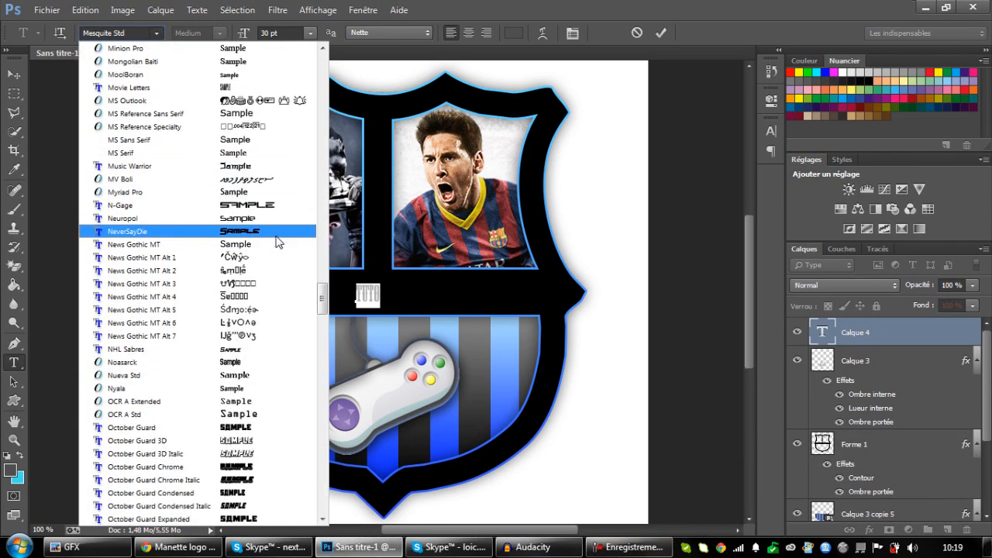
scroll(256, 349, "down", 10)
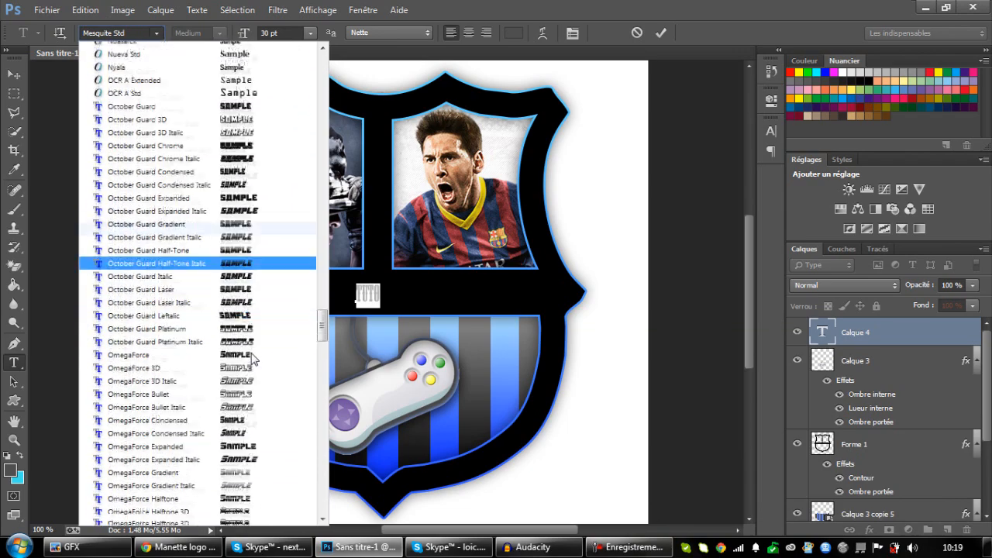
scroll(256, 349, "down", 2)
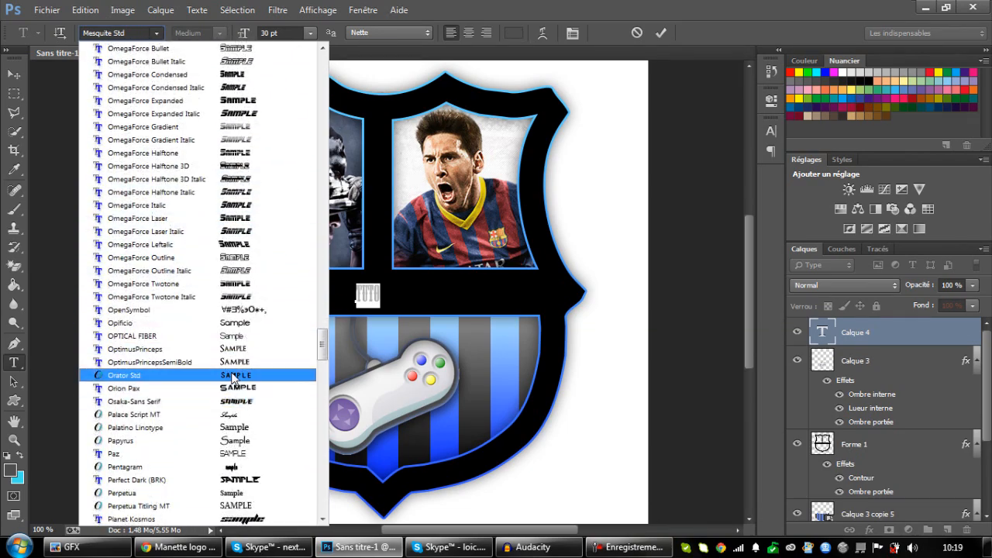
left_click(234, 379)
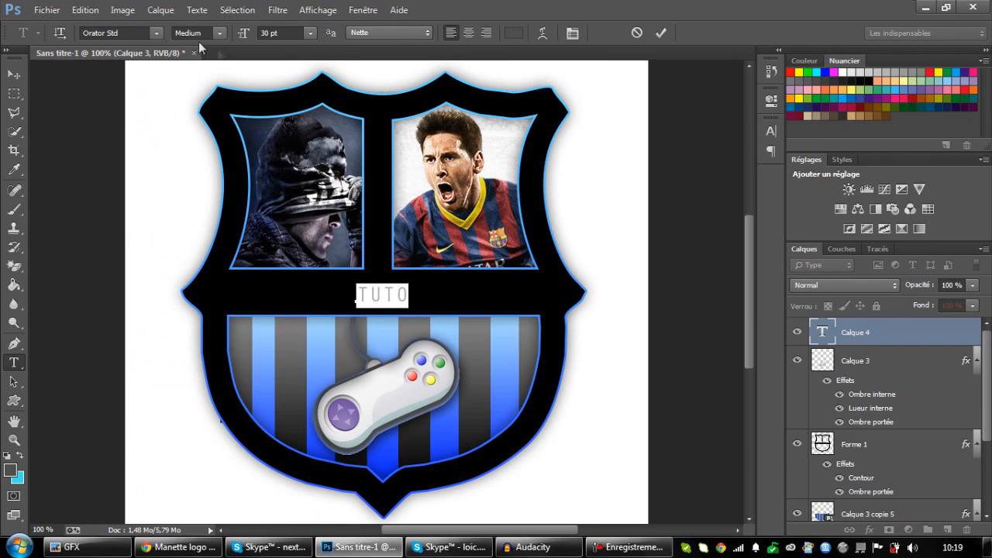
Discard the trial "TUTO" text and keep Klavika Light Caps as the font.
key("BackSpace")
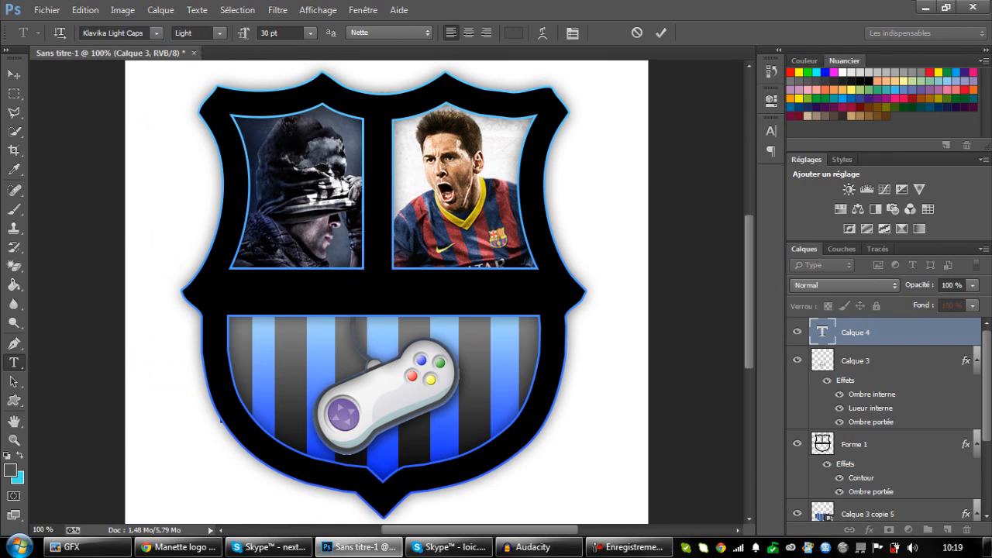
key("ctrl+Return")
left_click(155, 32)
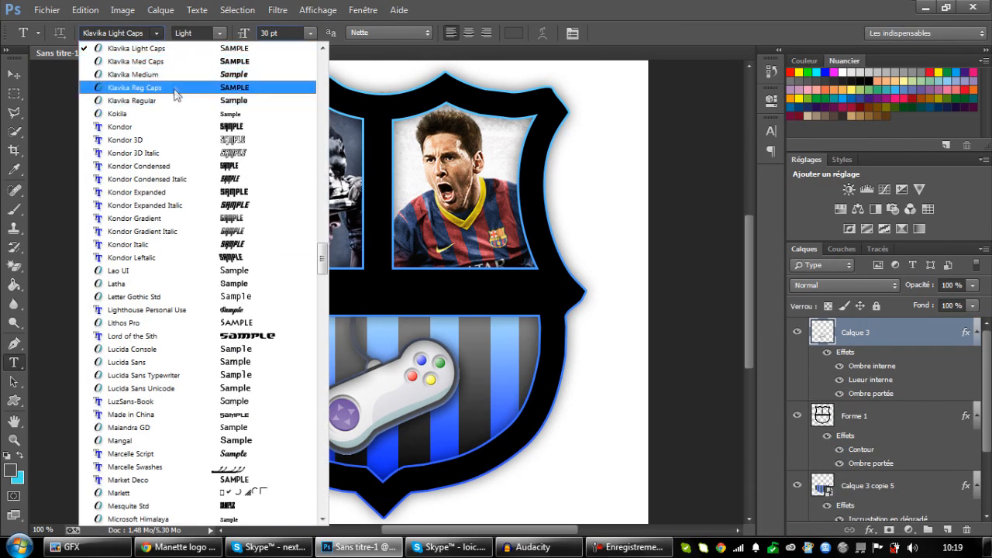
left_click(169, 51)
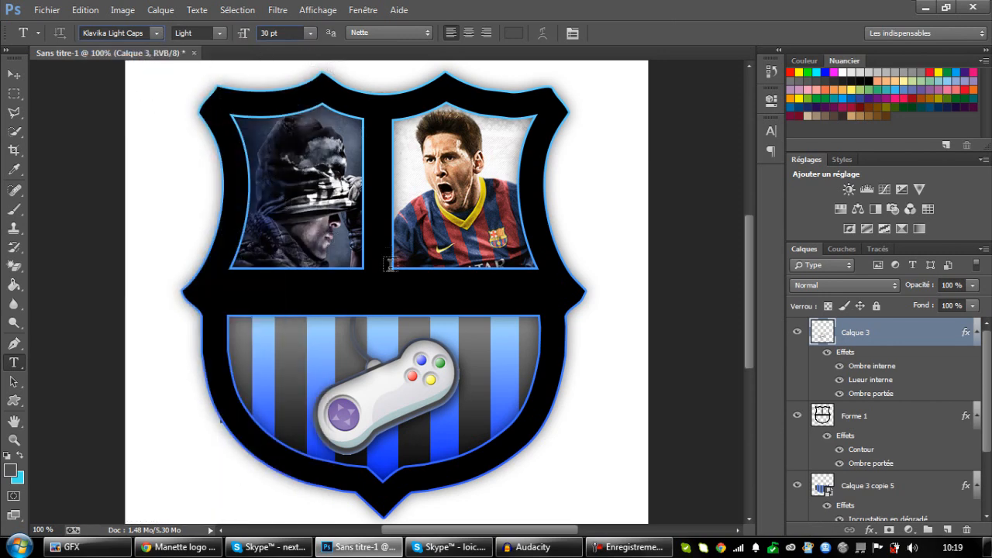
left_click(398, 302)
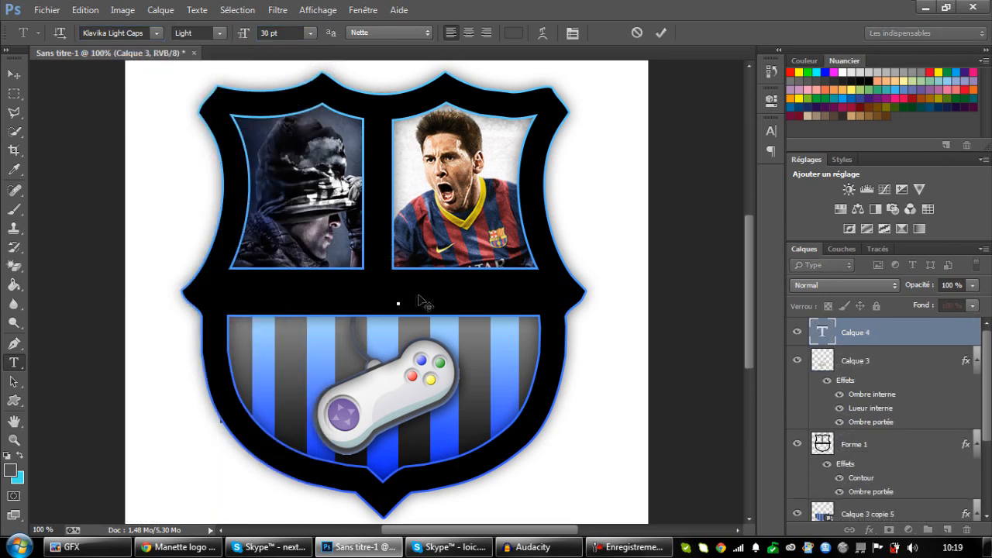
left_click(875, 326)
key("Delete")
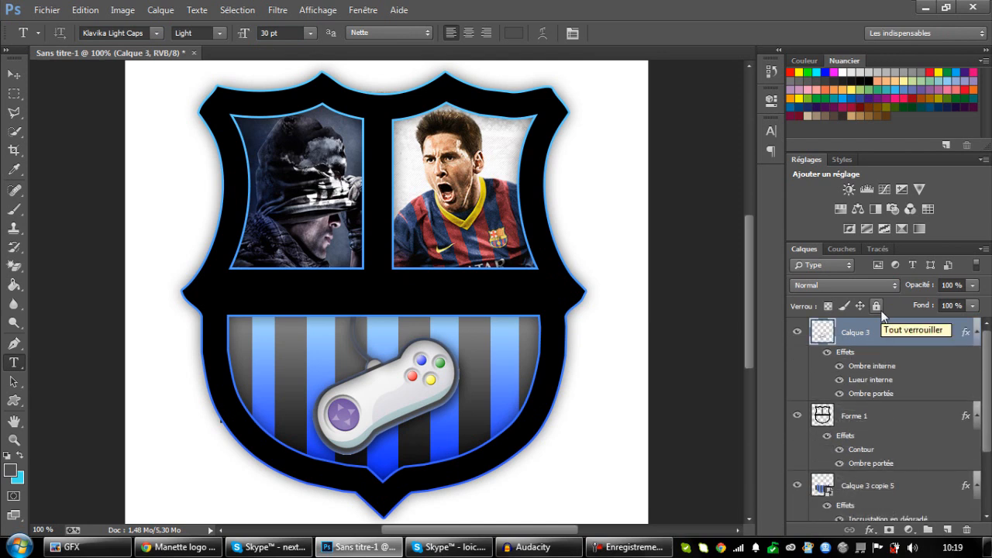
Add the text "TUTO" on the shield's black middle band, enlarge it to 82 pt and centre it.
left_click(274, 306)
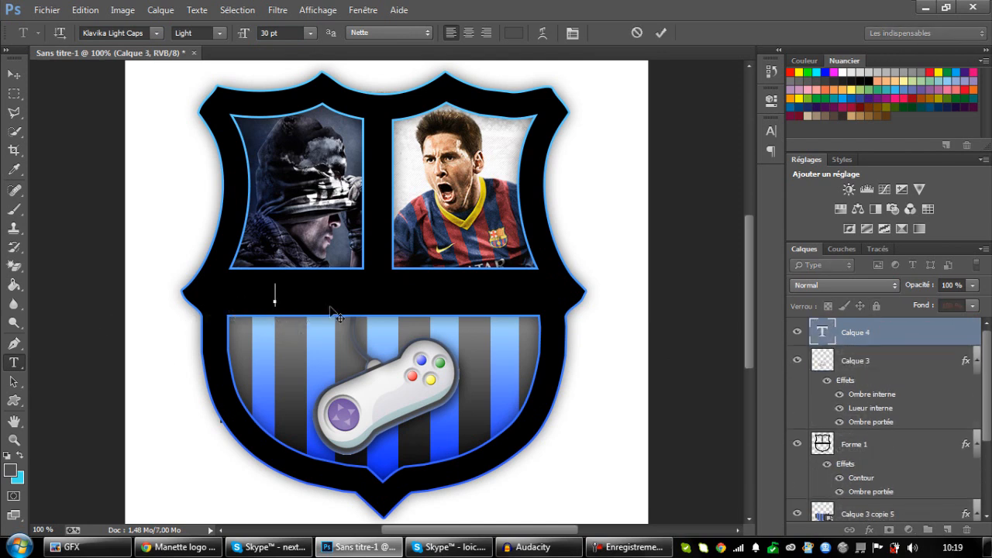
type("TUTO")
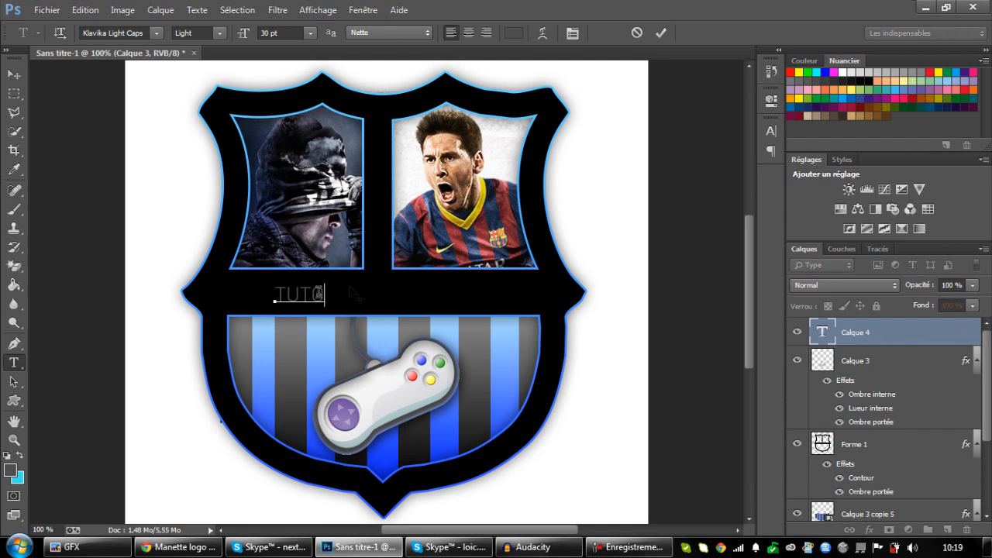
left_click_drag(321, 295, 259, 287)
left_click_drag(242, 32, 282, 36)
left_click(375, 290)
left_click_drag(450, 348, 490, 359)
left_click_drag(456, 293, 294, 272)
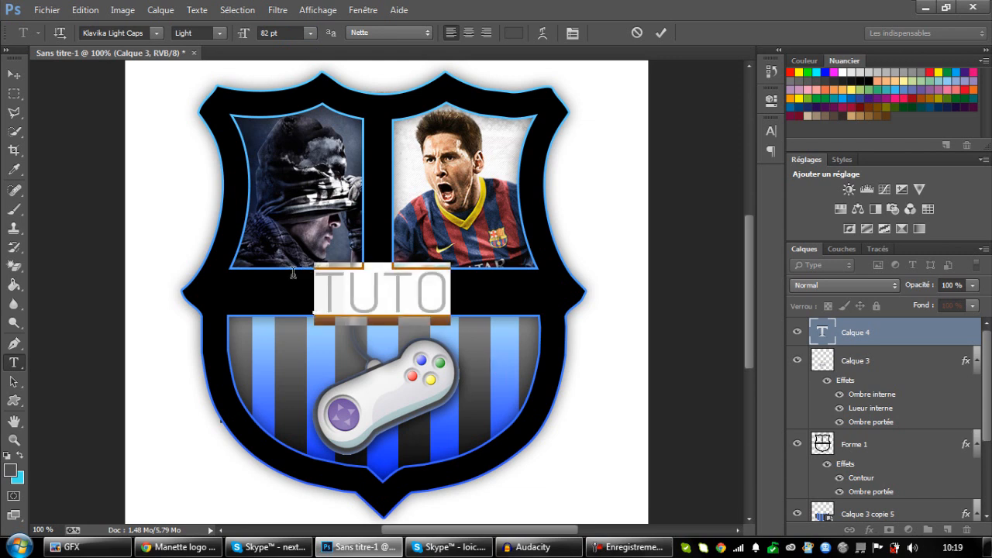
Set the "TUTO" text size to 72 pt and recentre it on the black band.
left_click(309, 33)
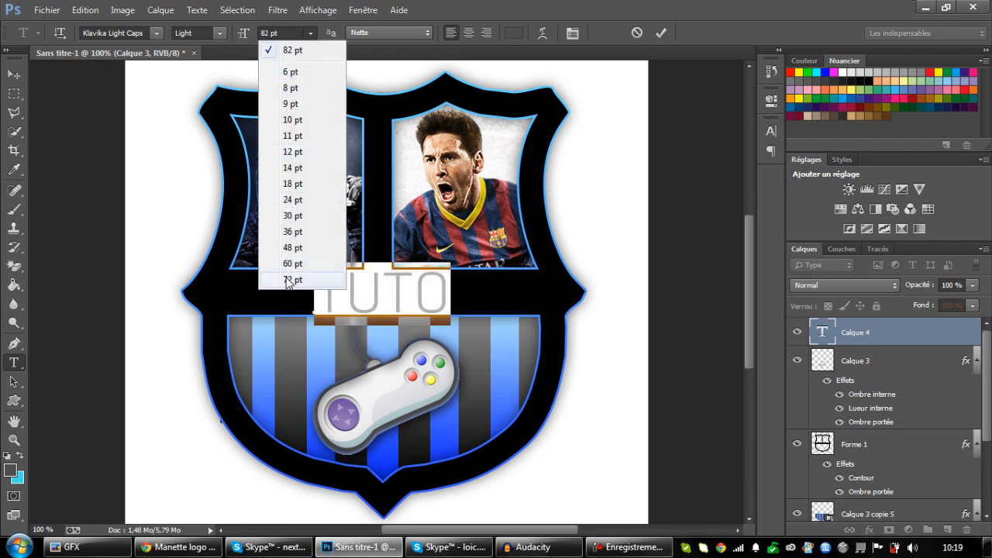
left_click(288, 278)
left_click(404, 343)
left_click_drag(403, 339, 405, 339)
left_click_drag(430, 300, 321, 296)
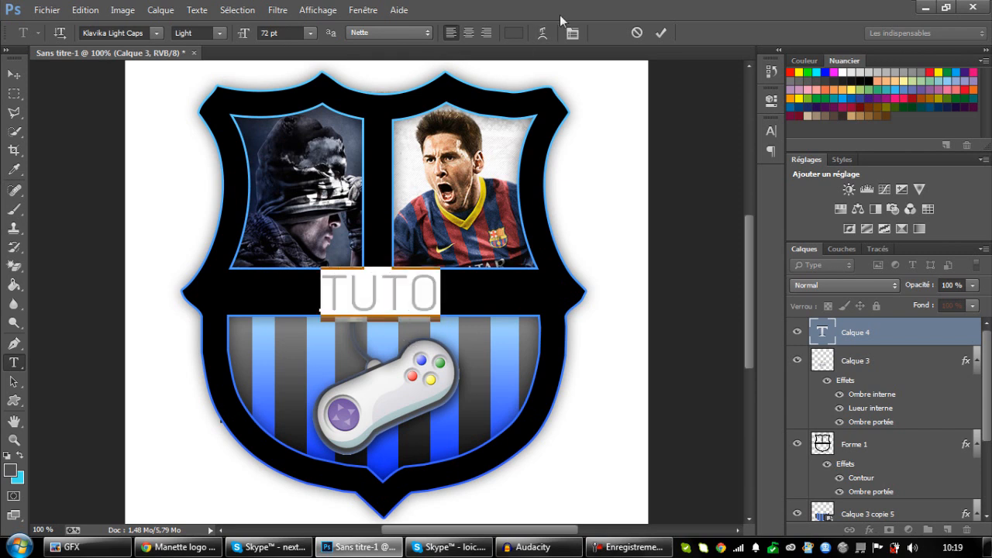
Set the tracking of the "TUTO" text to 180, recentre it between the pictures and stripes, and commit it.
left_click(574, 32)
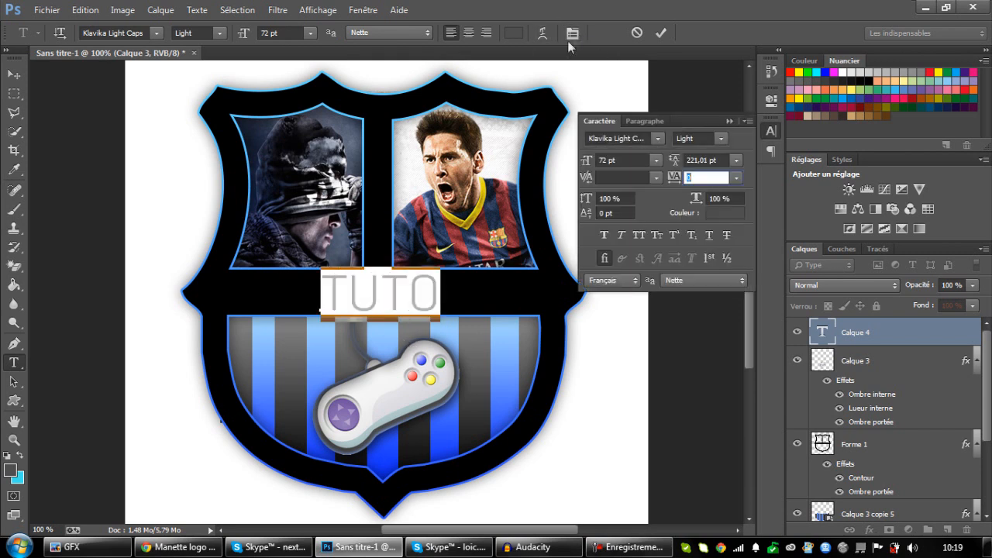
left_click_drag(678, 185, 691, 185)
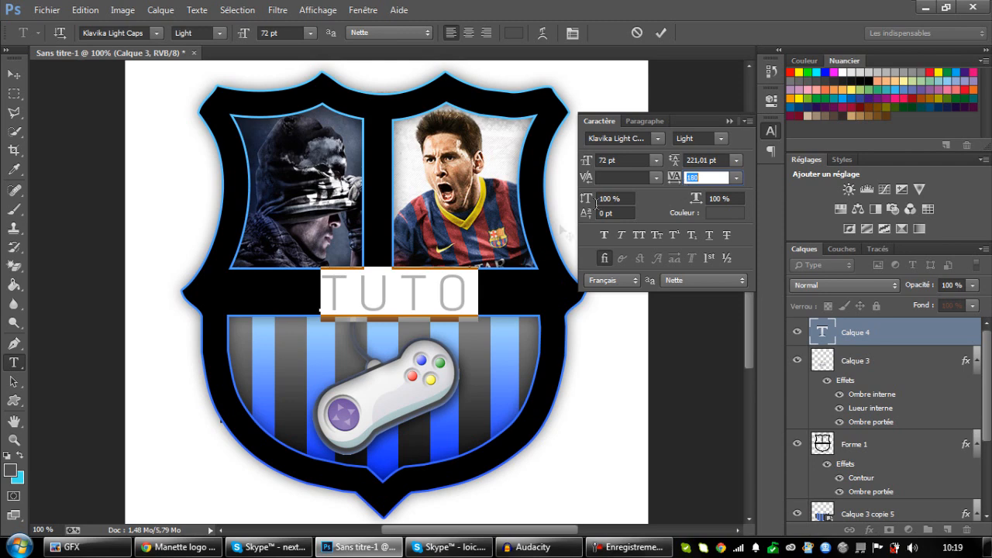
left_click(455, 306)
left_click_drag(466, 346, 451, 348)
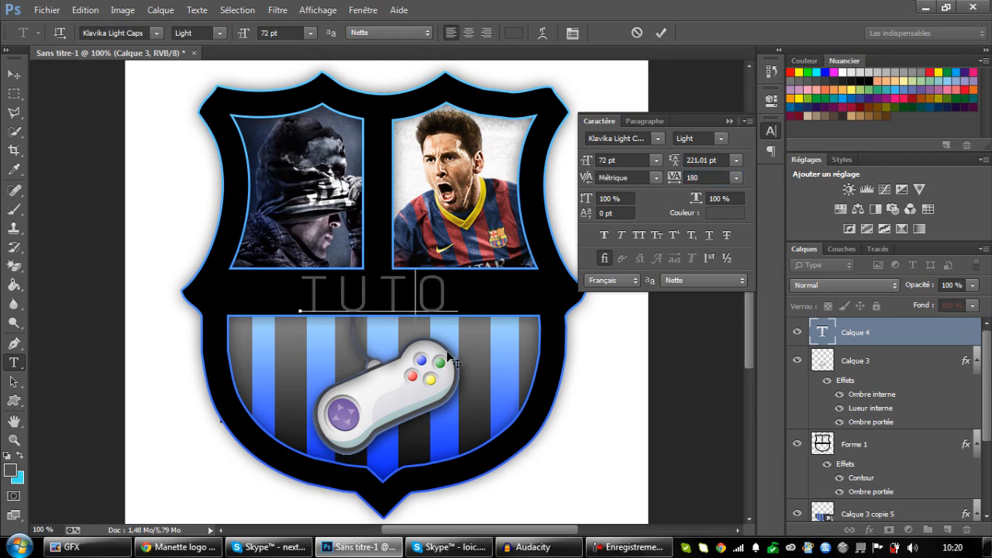
left_click(924, 339)
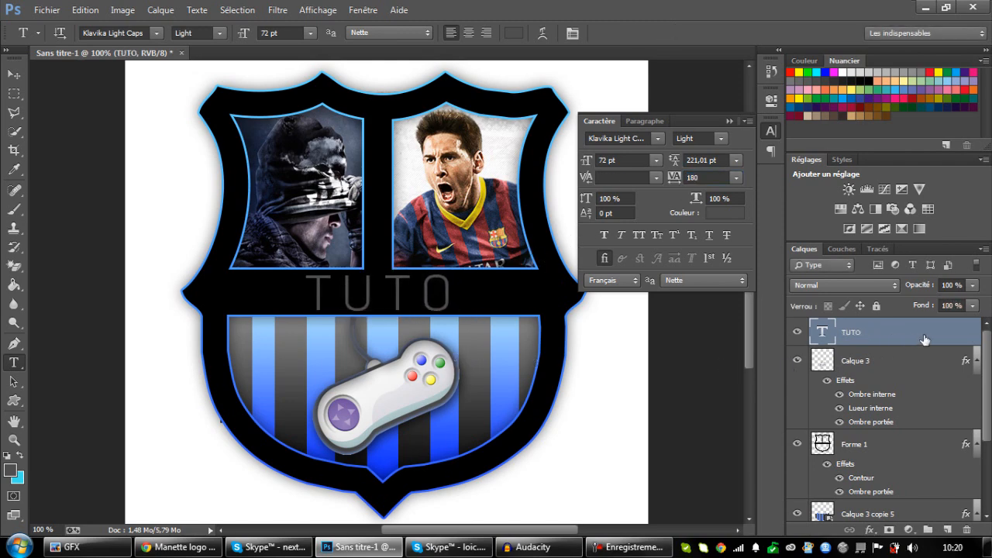
Give the "TUTO" layer a colour overlay in the blue sampled from a stripe in the shield's lower section.
double_click(923, 339)
left_click(542, 184)
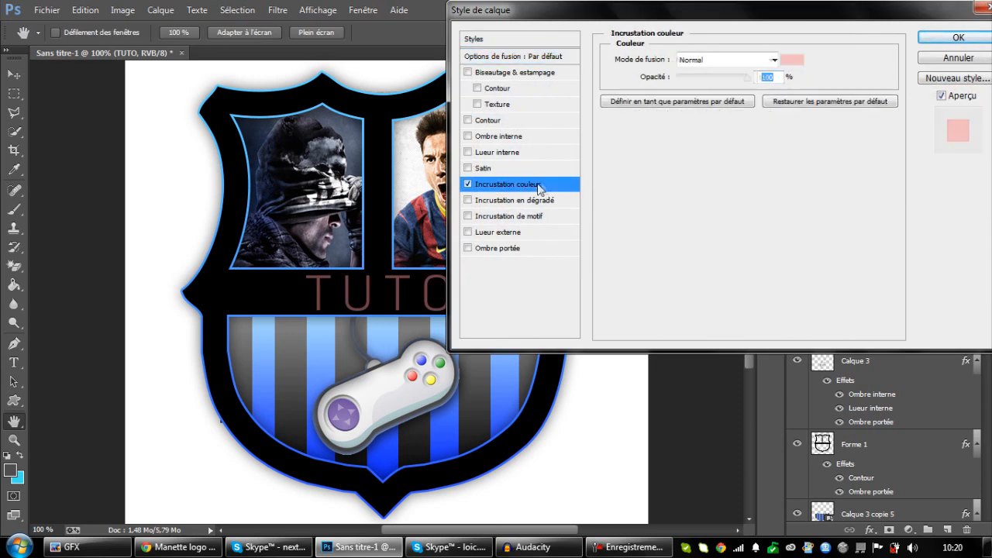
left_click(791, 59)
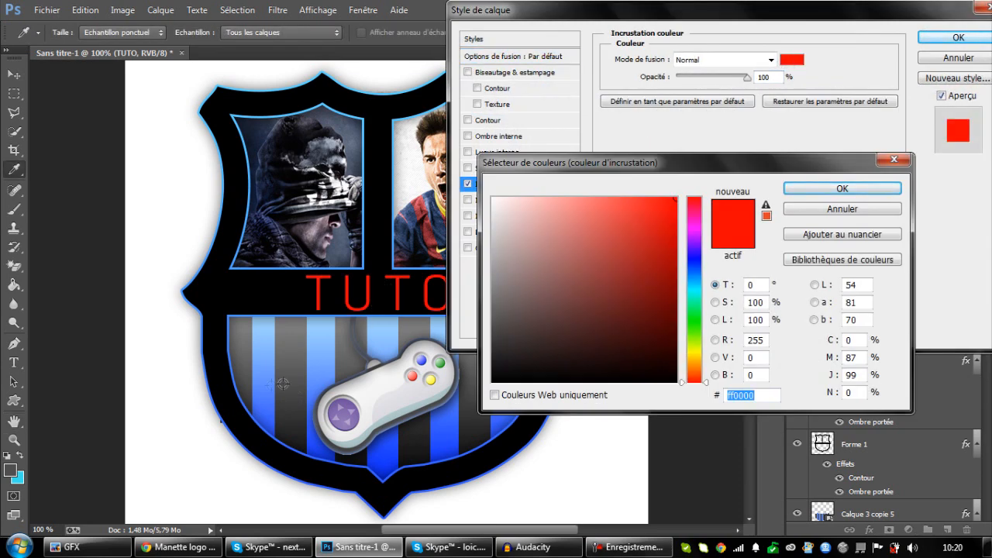
left_click(262, 393)
left_click(842, 188)
left_click(936, 38)
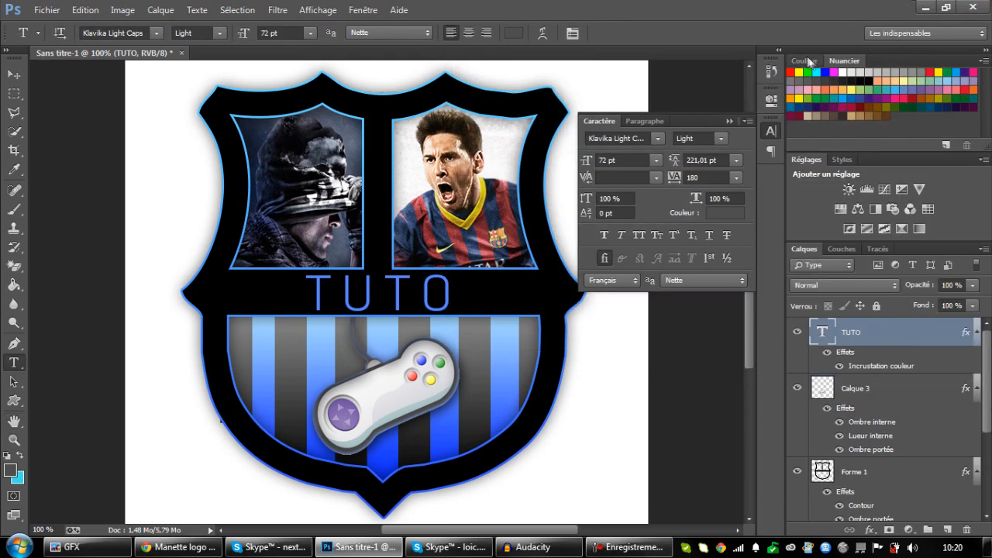
Collapse the character settings and convert the "TUTO" text layer to a smart object.
left_click(729, 122)
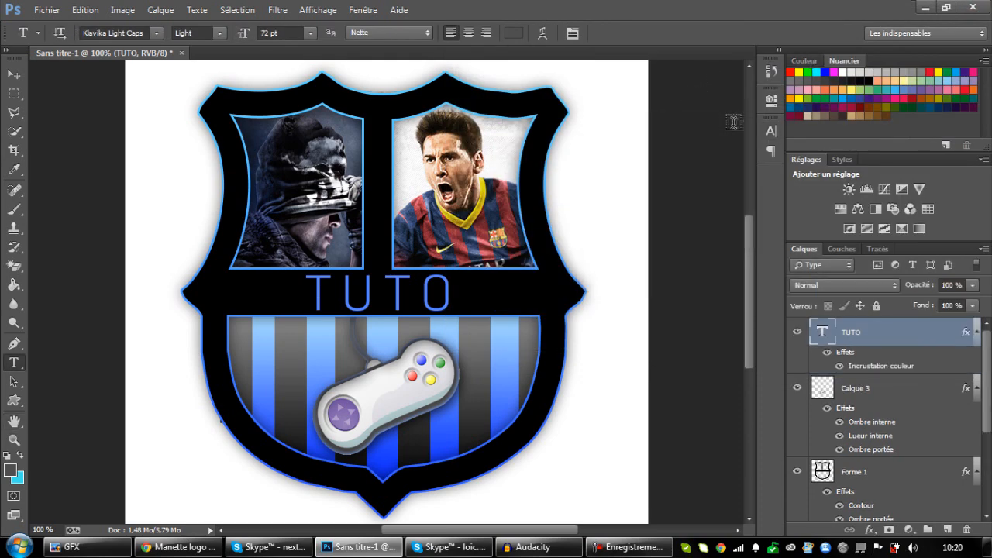
right_click(920, 326)
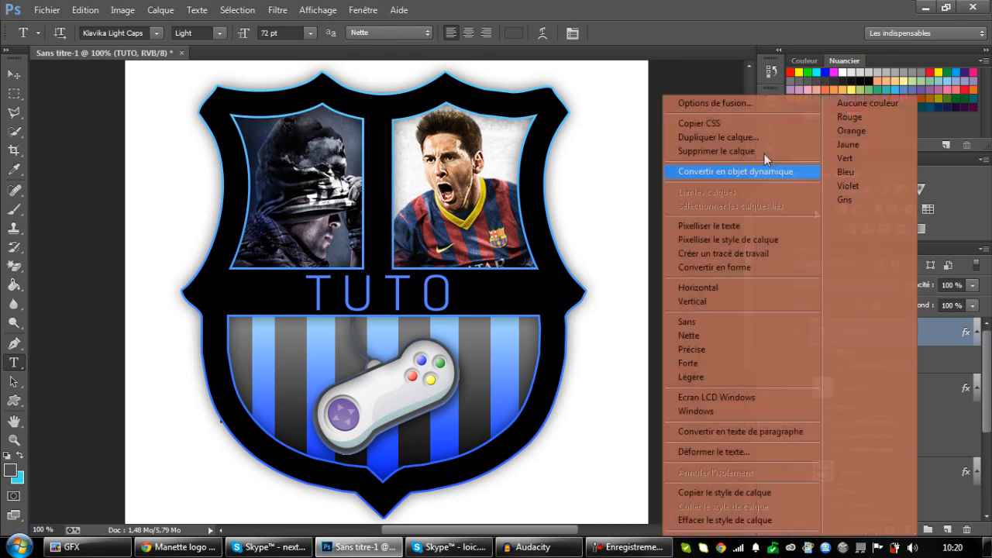
left_click(766, 171)
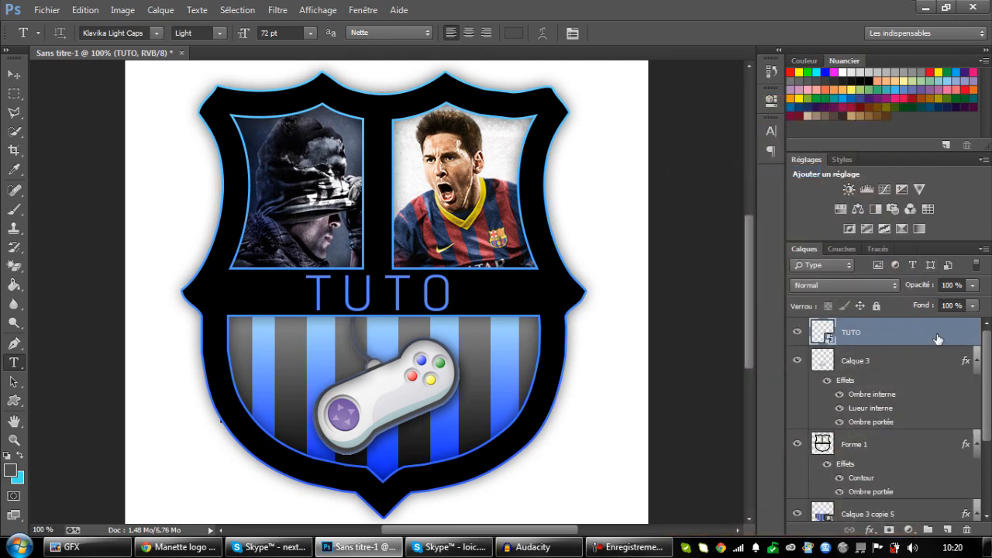
Apply a linear black-to-white gradient overlay to the "TUTO" smart object at 19% opacity.
double_click(937, 335)
left_click(546, 202)
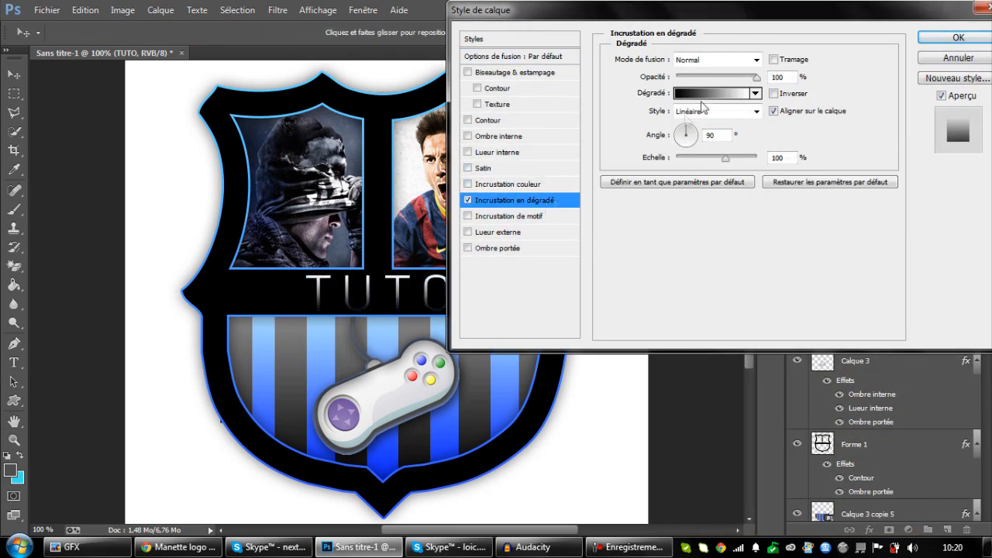
left_click(691, 78)
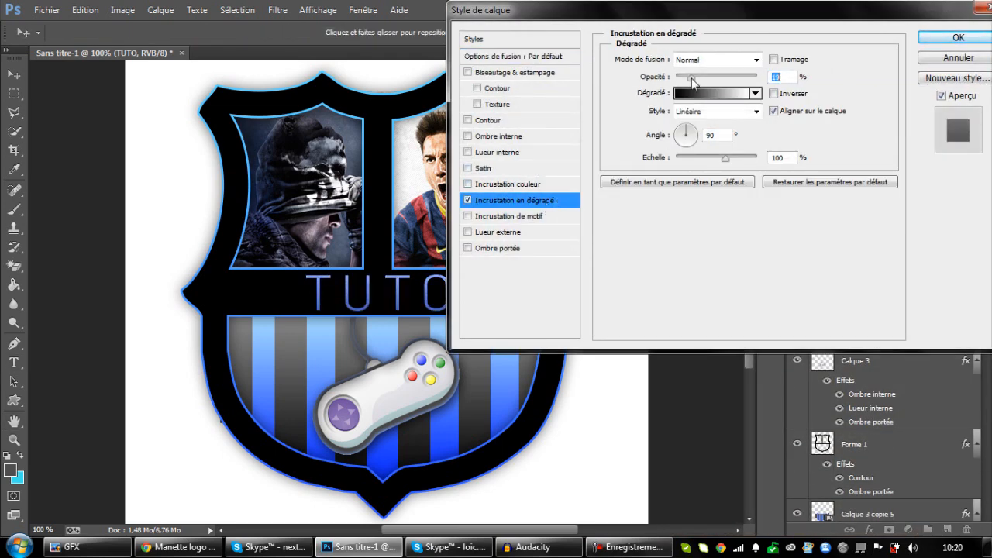
left_click(958, 33)
key("ctrl+minus")
key("ctrl+minus")
key("ctrl+minus")
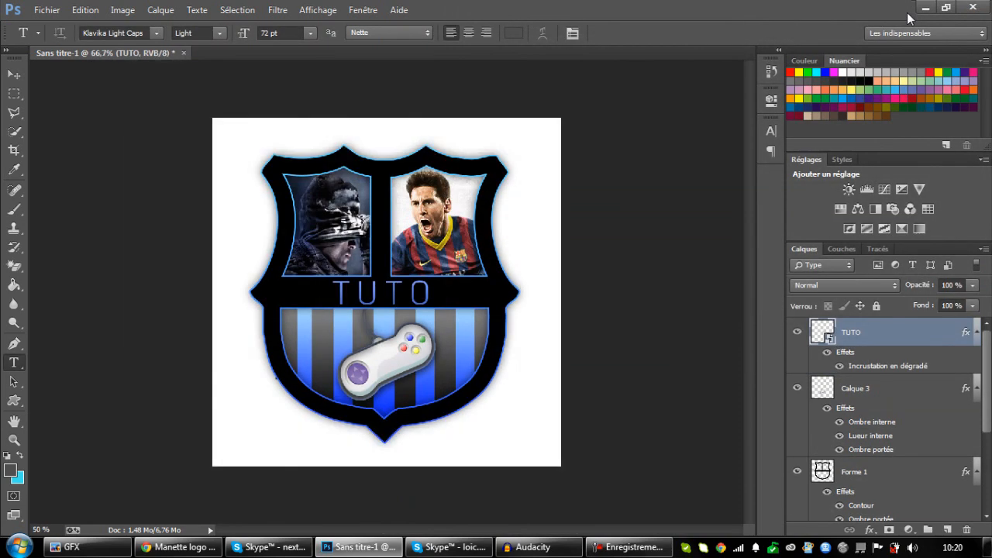
key("ctrl+plus")
key("ctrl+plus")
key("ctrl+plus")
key("ctrl+minus")
scroll(879, 482, "down", 3)
left_click(877, 511)
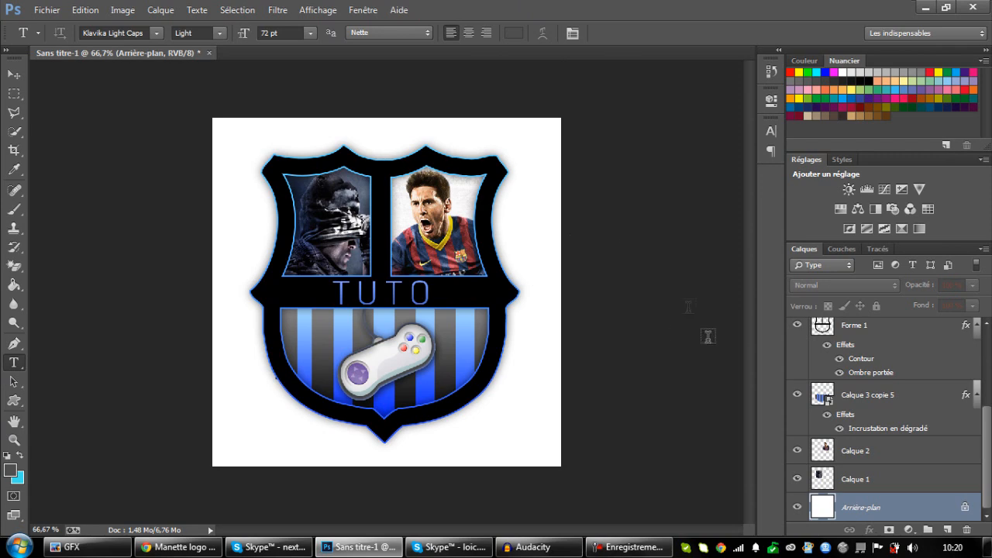
scroll(887, 387, "up", 3)
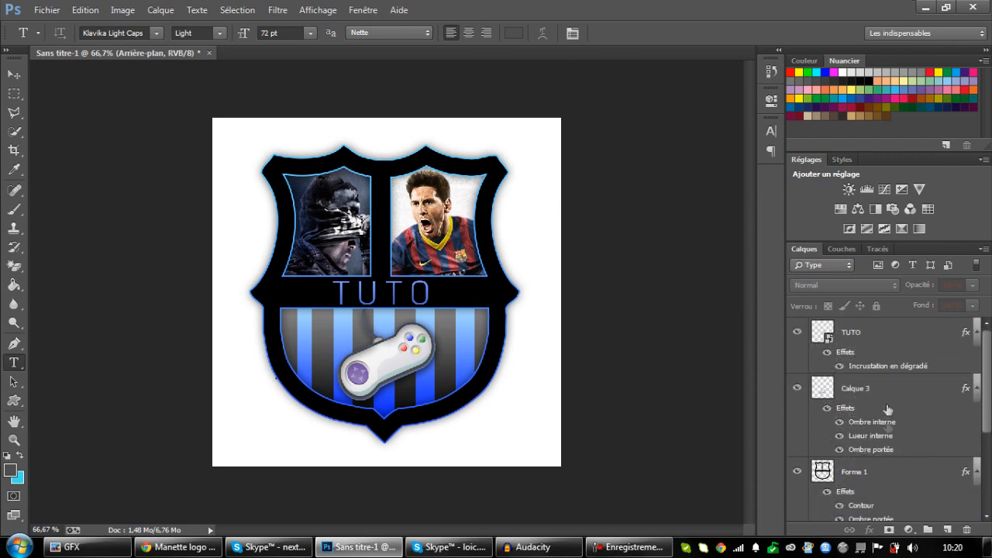
double_click(887, 472)
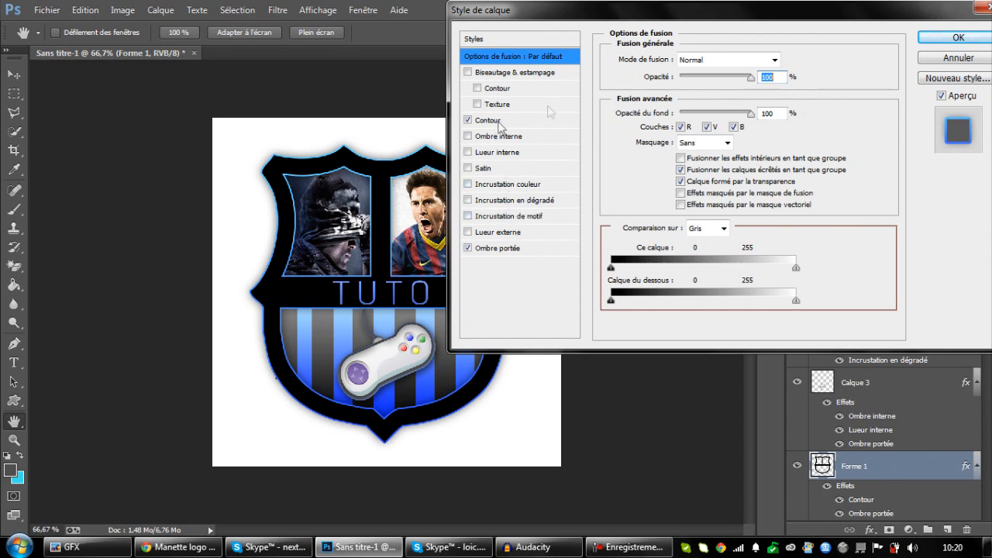
left_click(952, 39)
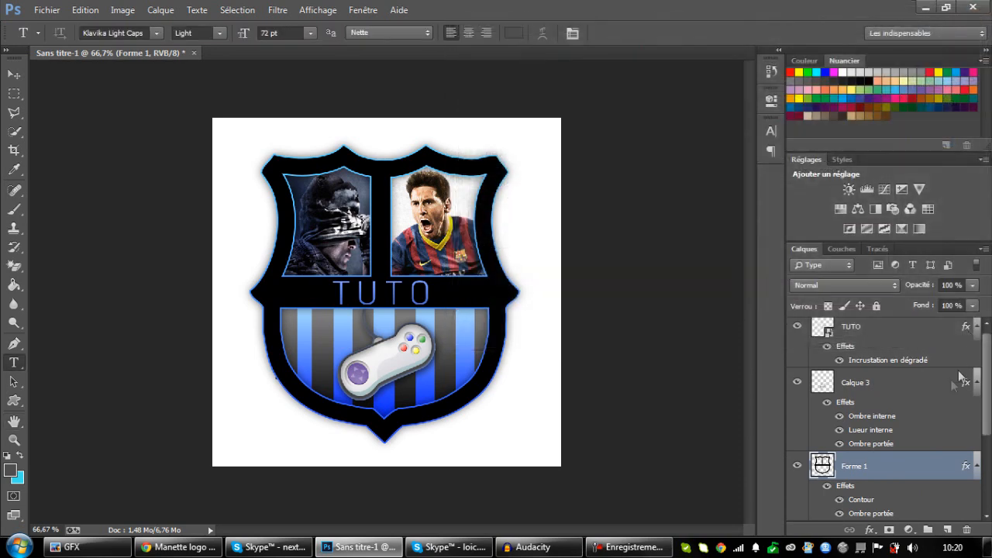
double_click(888, 471)
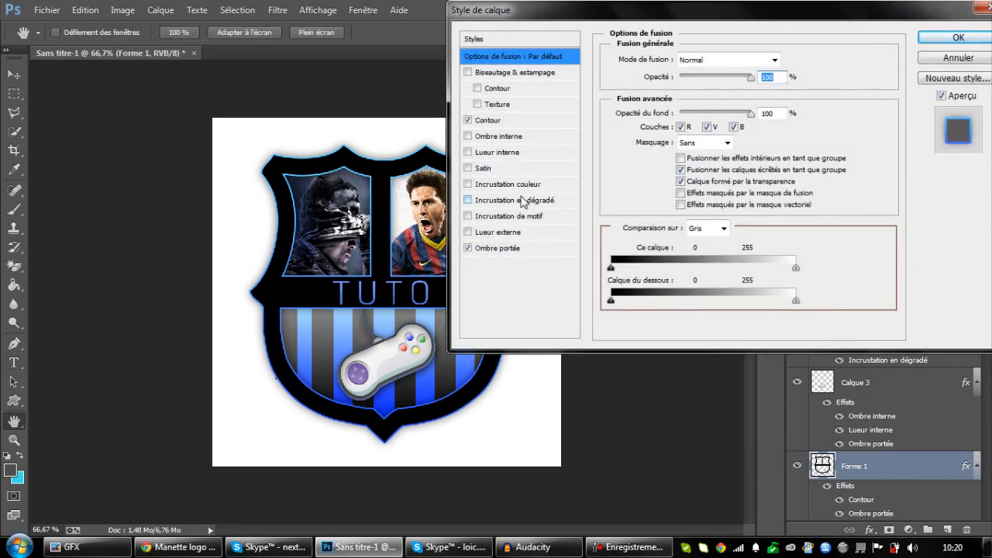
left_click(953, 38)
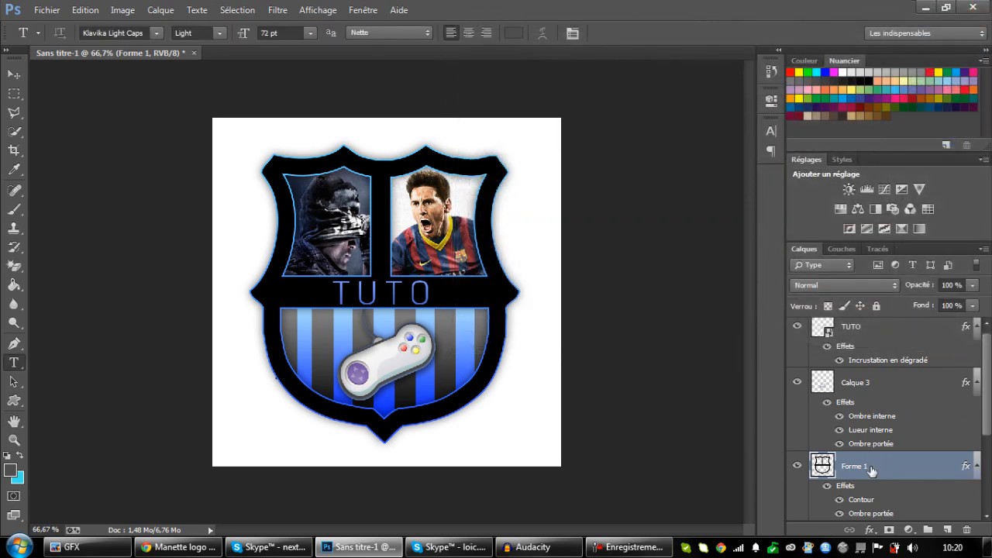
Hide the drop shadow of the shield layer Forme 1 and convert the layer to a smart object.
left_click(840, 513)
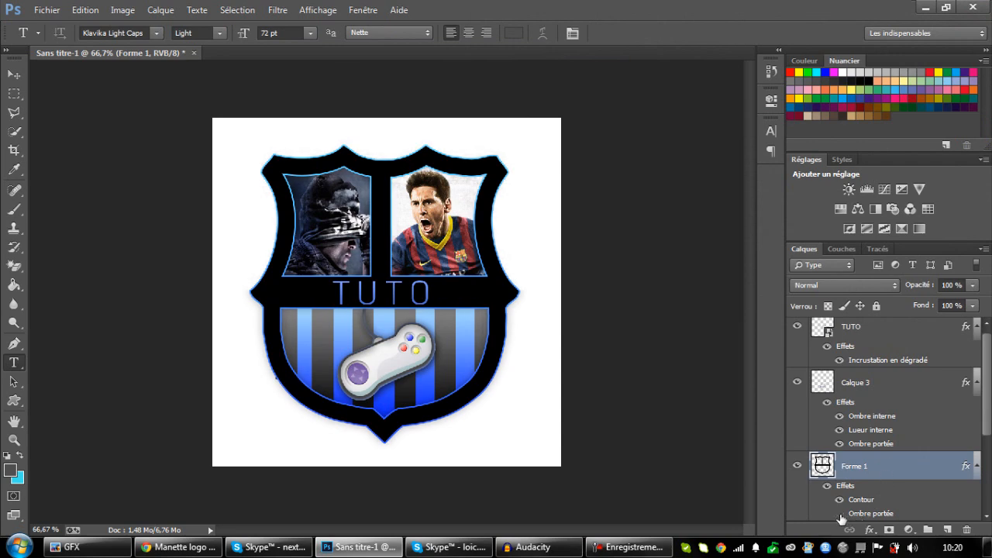
right_click(913, 474)
left_click(852, 119)
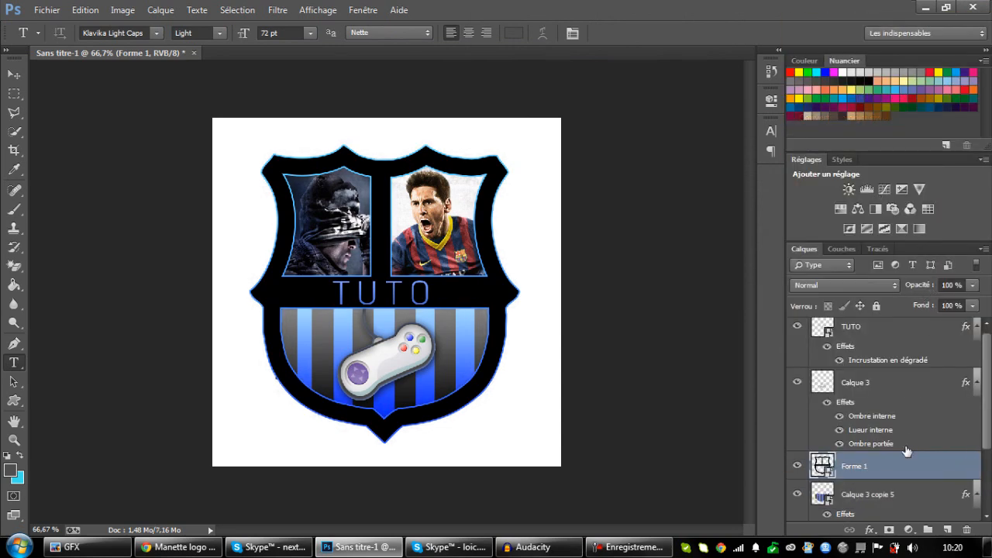
Add an outside stroke to the Forme 1 shield in grey #5a5a5a, sampled from a grey stripe in the lower section.
double_click(899, 476)
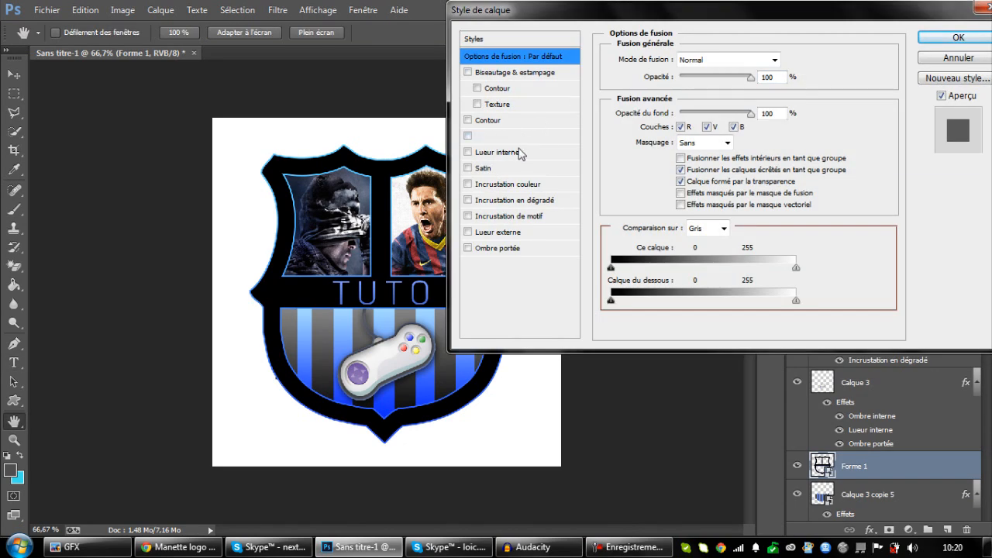
left_click(499, 124)
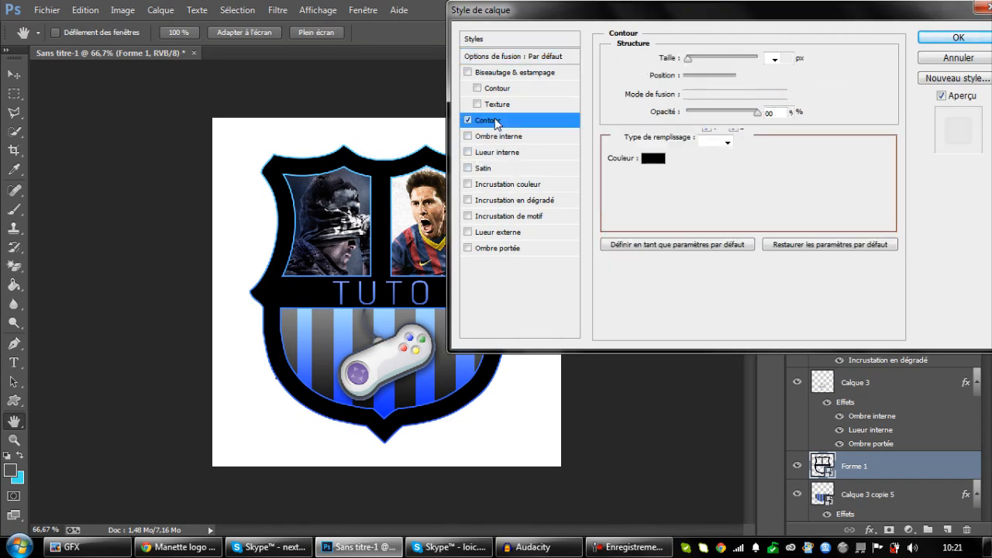
left_click(654, 159)
left_click(387, 317)
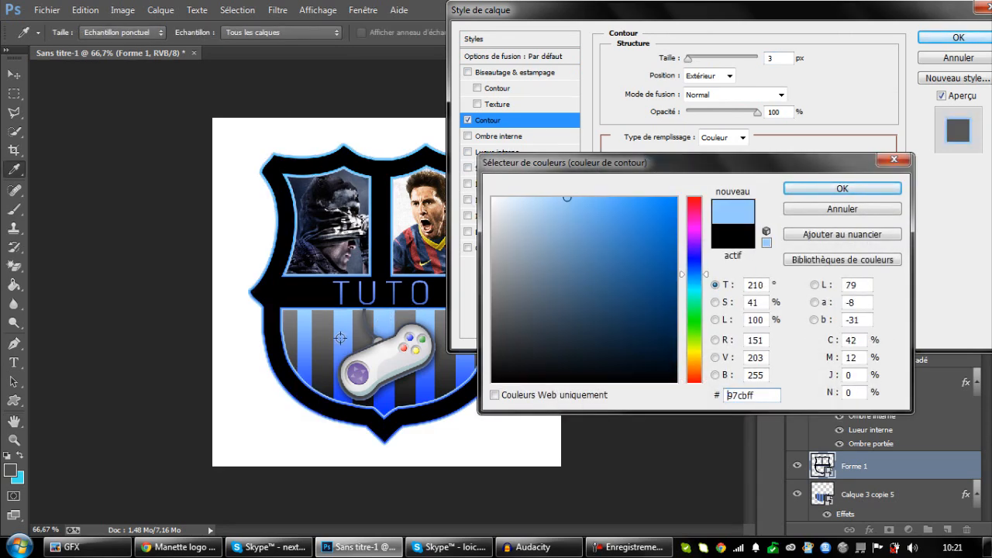
left_click(322, 352)
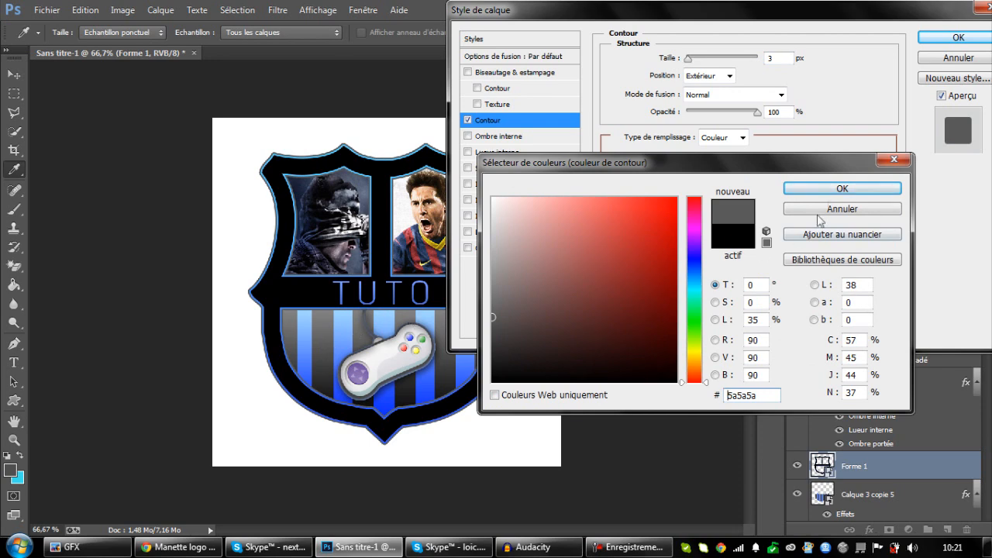
left_click(842, 188)
Change the shield's stroke colour to dark grey #222222, set its size to 3 px and apply the style.
left_click_drag(689, 60, 690, 62)
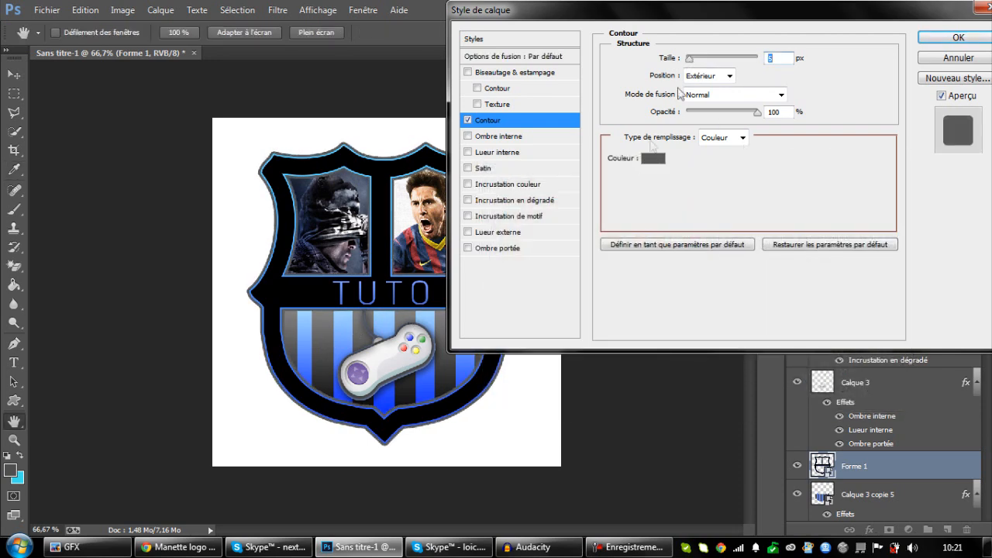
left_click(652, 168)
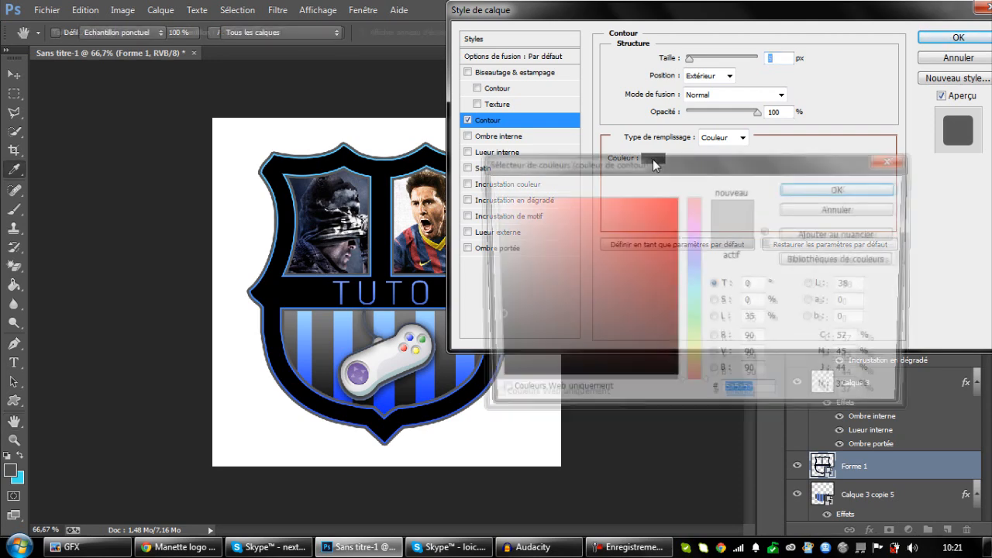
type("ffffff")
mouse_move(581, 238)
left_mouse_down()
mouse_move(500, 263)
mouse_move(490, 286)
mouse_move(650, 225)
mouse_move(680, 259)
mouse_move(588, 299)
left_mouse_up()
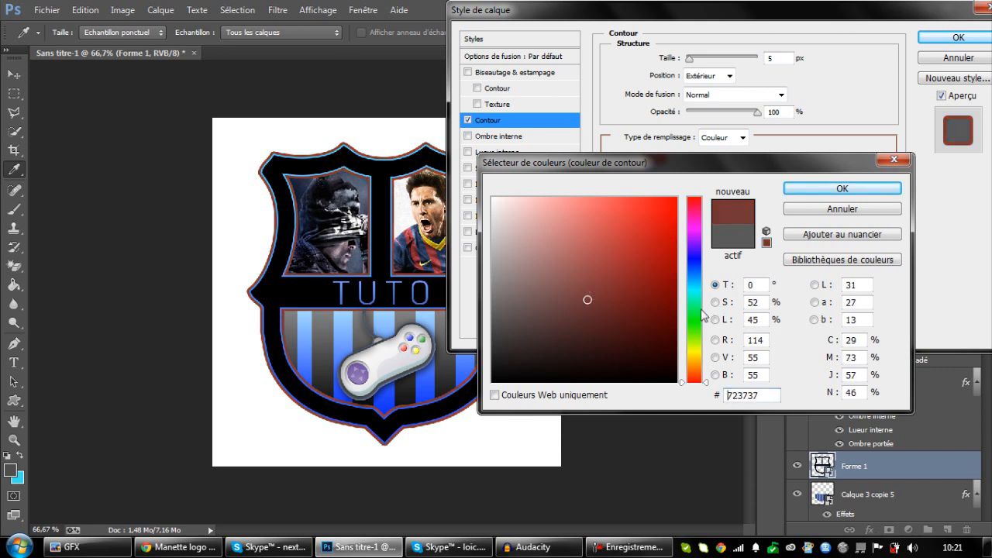
left_click_drag(691, 312, 695, 363)
mouse_move(588, 303)
left_mouse_down()
mouse_move(671, 196)
mouse_move(487, 285)
mouse_move(511, 346)
mouse_move(493, 358)
mouse_move(490, 345)
mouse_move(492, 358)
left_mouse_up()
left_click(841, 189)
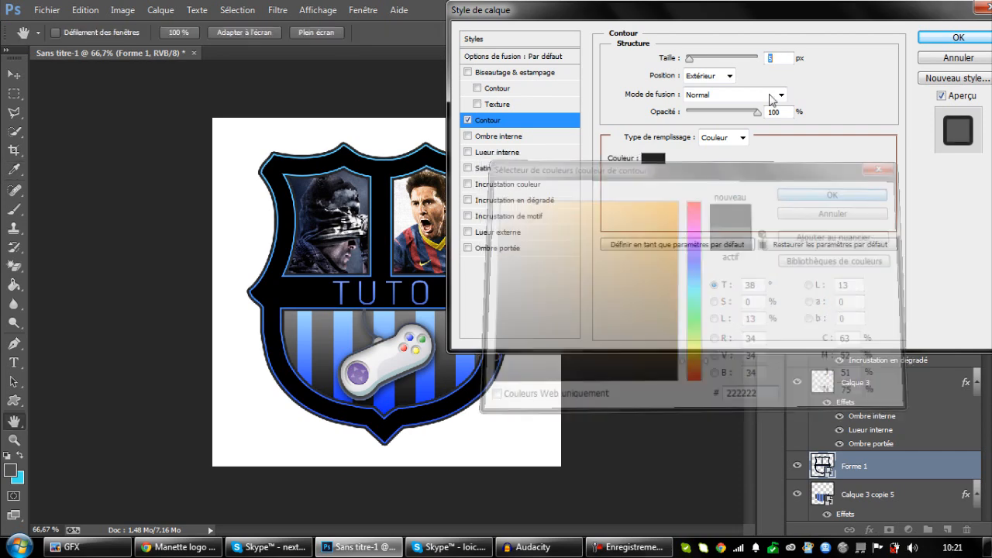
type("3")
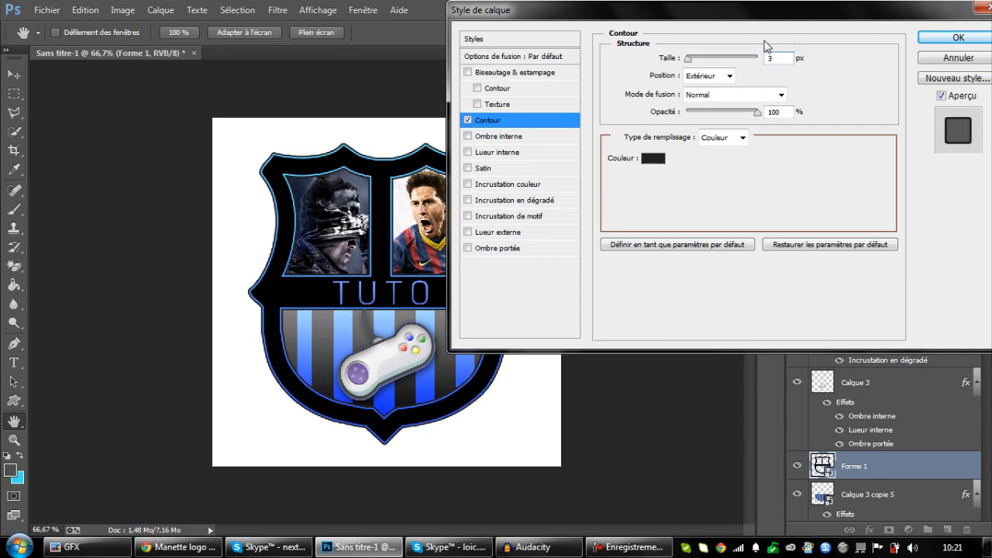
left_click(956, 37)
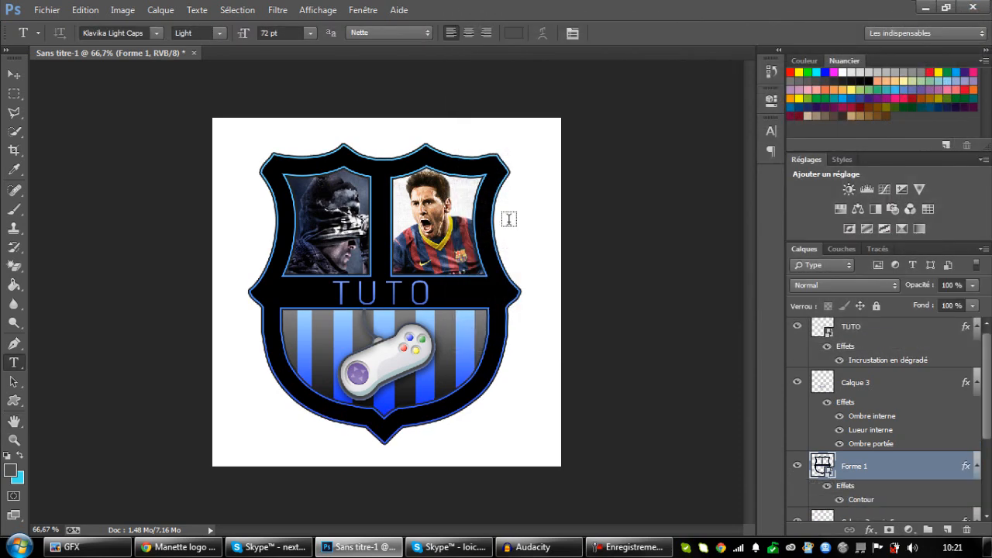
Add a drop shadow to the Forme 1 shield with a distance of 0 px and a size of 16 px.
key("ctrl+plus")
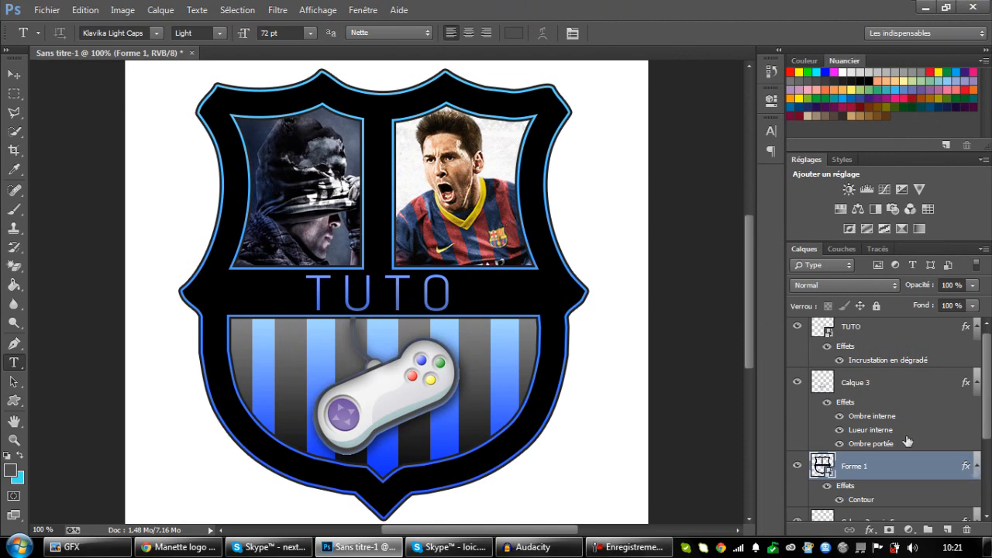
double_click(932, 481)
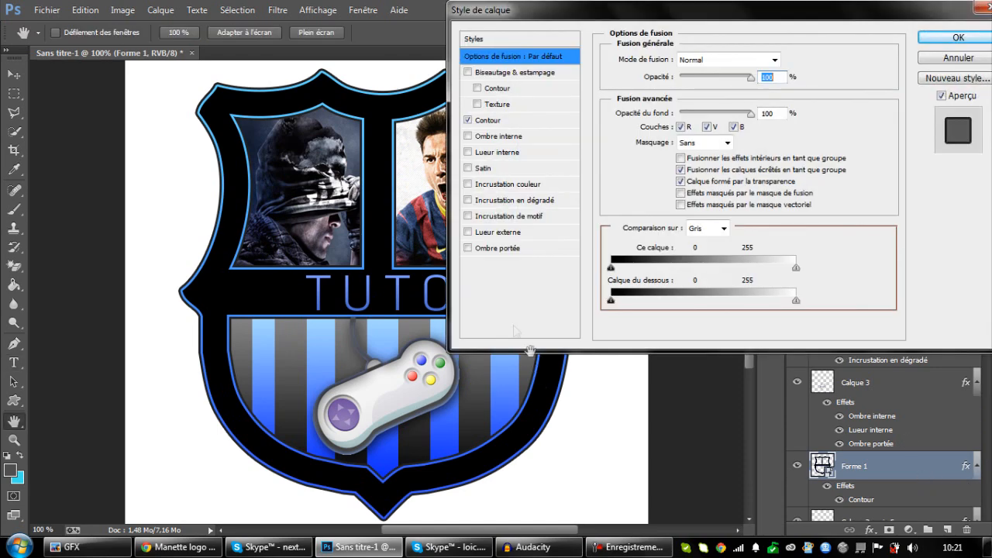
left_click(489, 249)
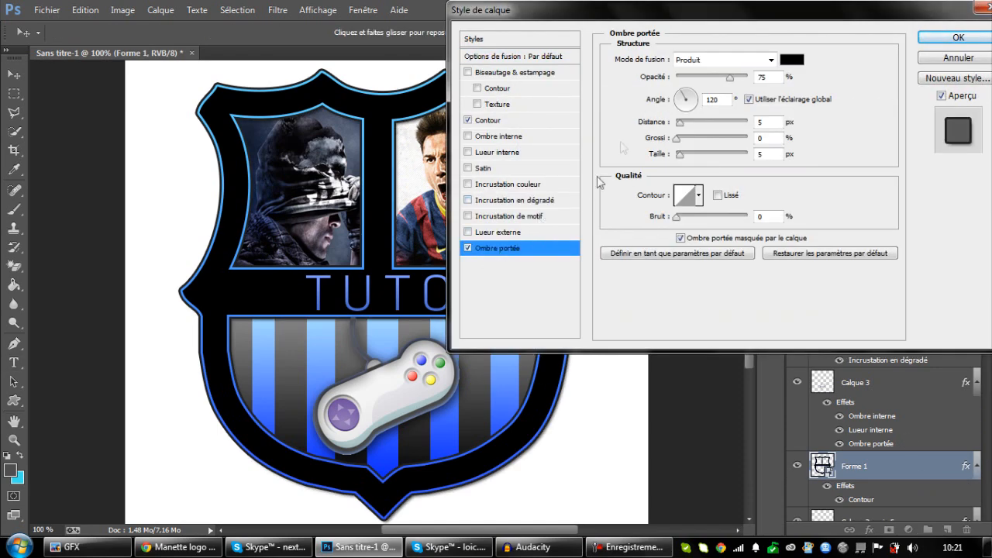
left_click_drag(680, 123, 686, 159)
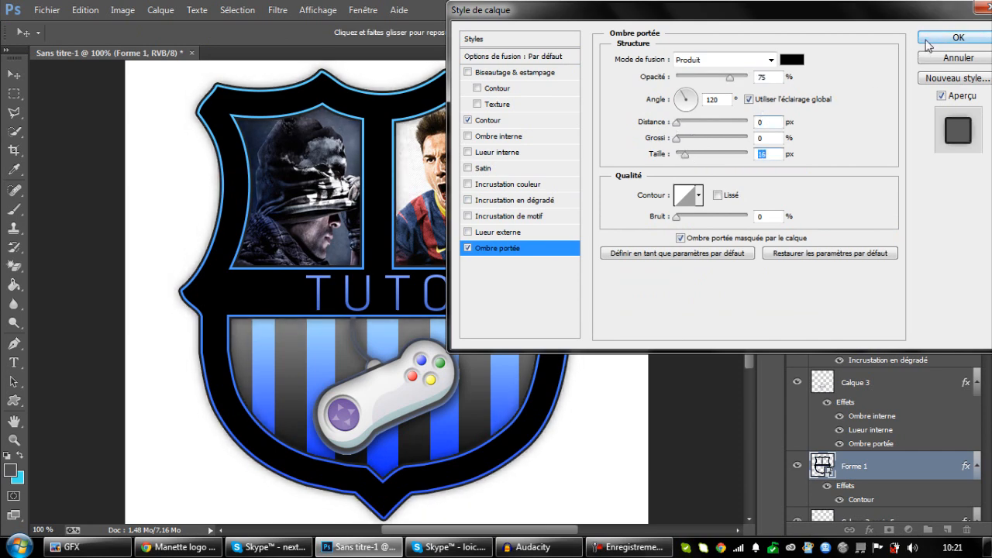
left_click(955, 38)
scroll(923, 430, "down", 3)
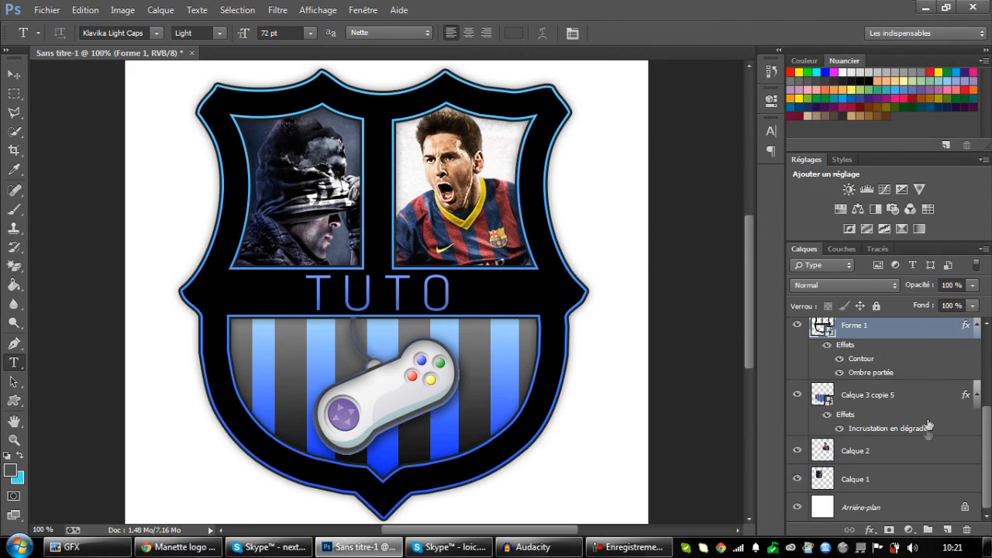
left_click(212, 547)
scroll(339, 392, "up", 5)
scroll(345, 363, "down", 3)
scroll(345, 341, "up", 3)
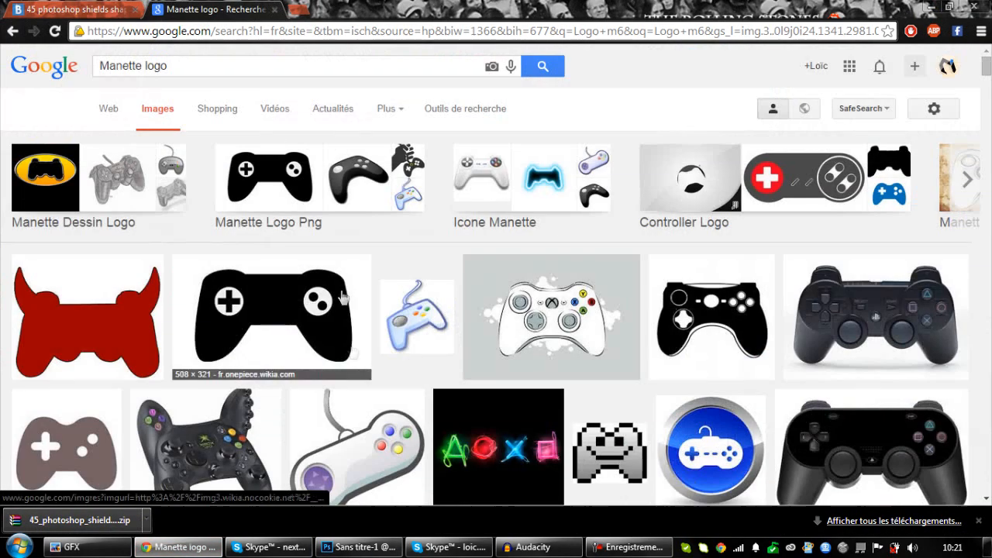
left_click(357, 547)
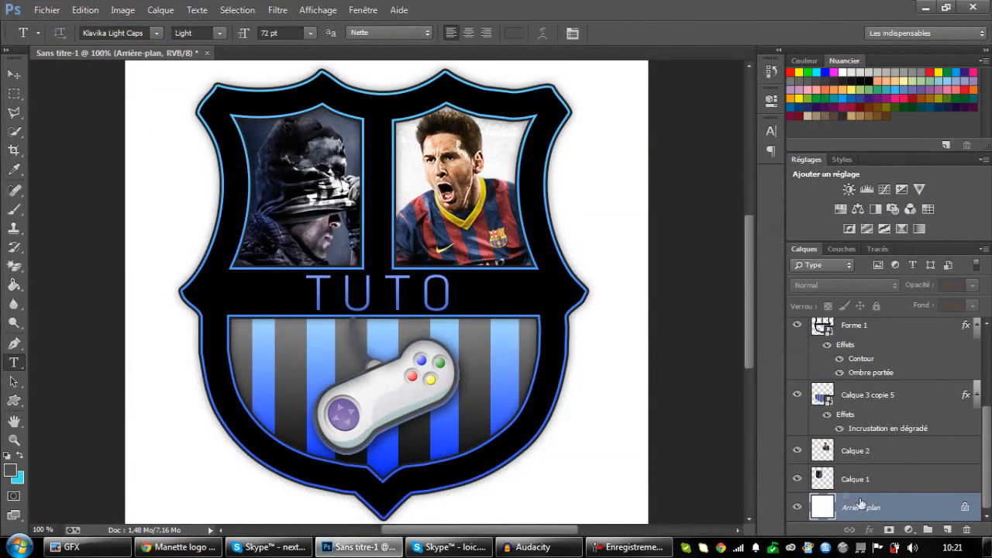
Turn the locked background into a regular layer and give it a reversed radial black-to-white gradient overlay at 16% opacity.
double_click(876, 507)
left_click(642, 168)
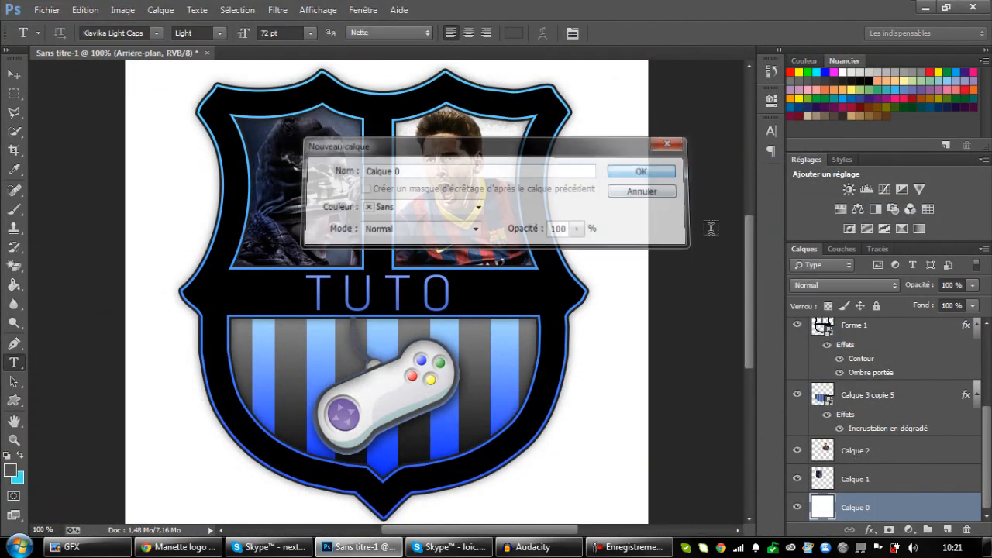
double_click(885, 506)
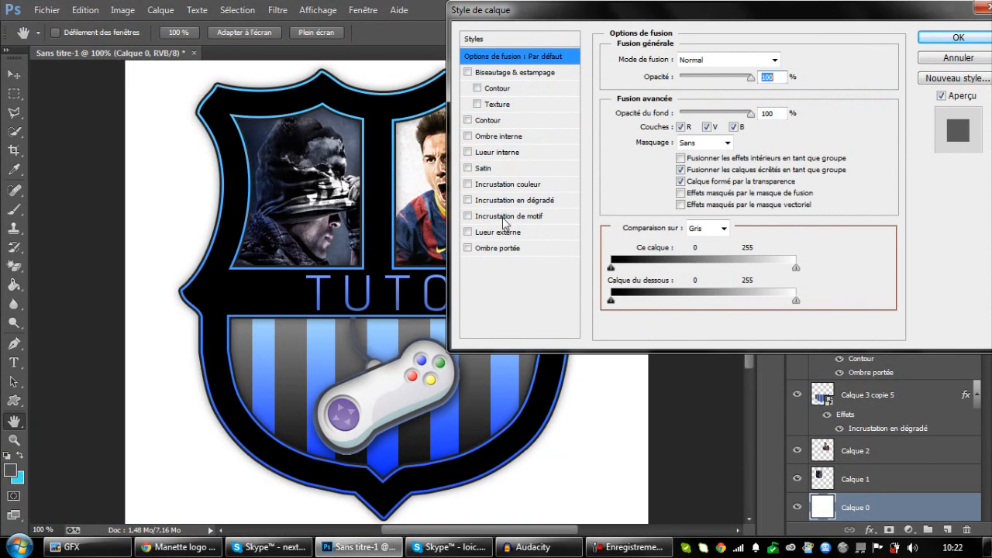
left_click(559, 200)
left_click(717, 110)
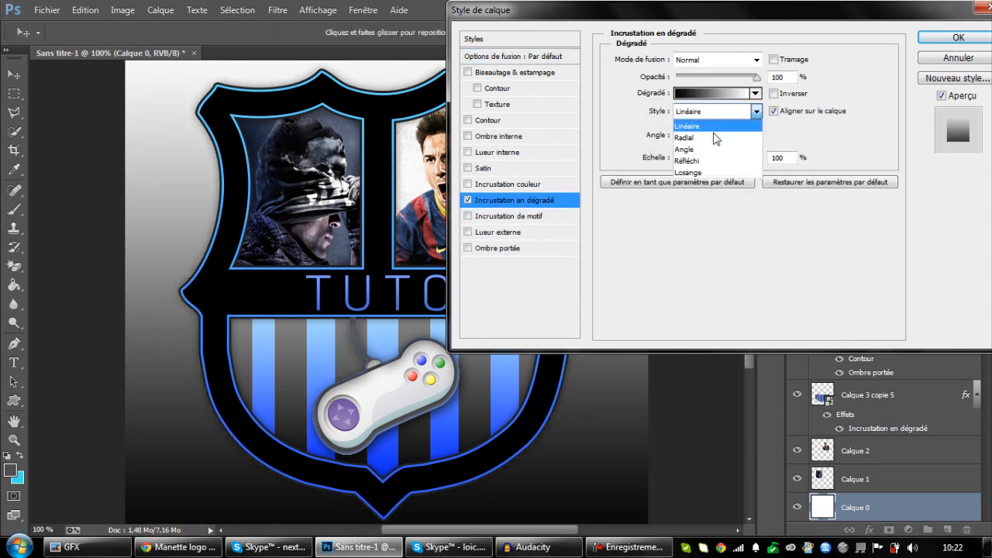
left_click(701, 133)
left_click(773, 93)
left_click_drag(756, 78, 689, 86)
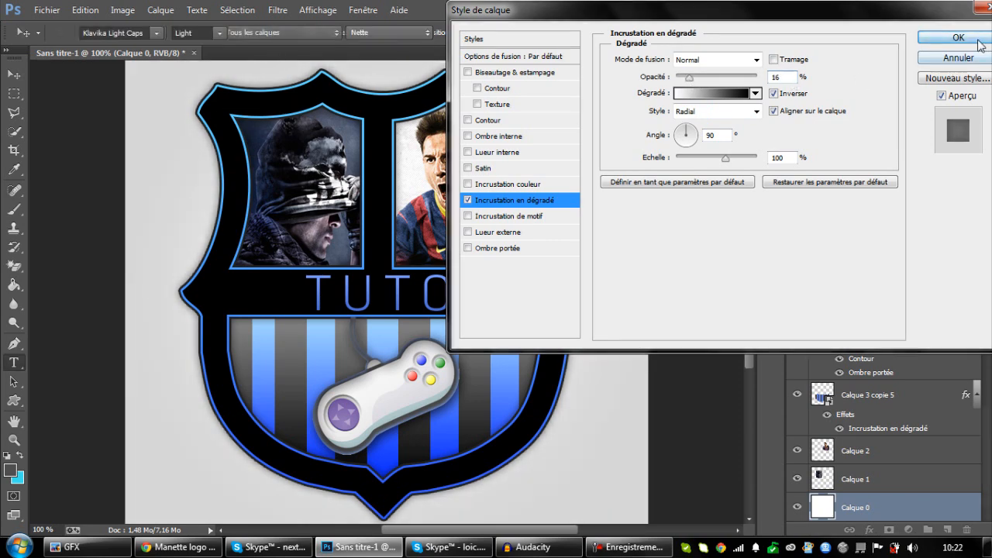
Apply the gradient overlay to the Calque 0 background layer.
left_click(973, 40)
key("ctrl+minus")
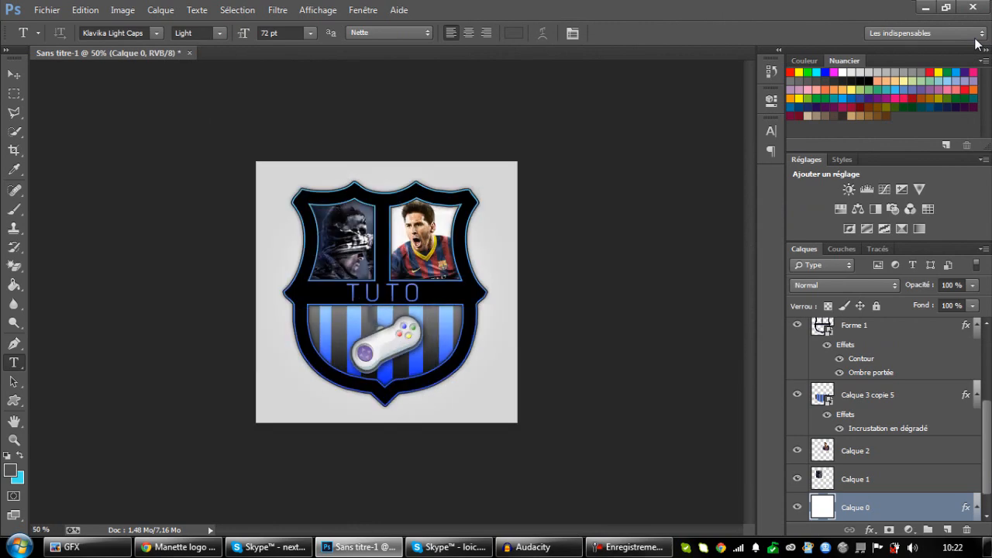
key("ctrl+plus")
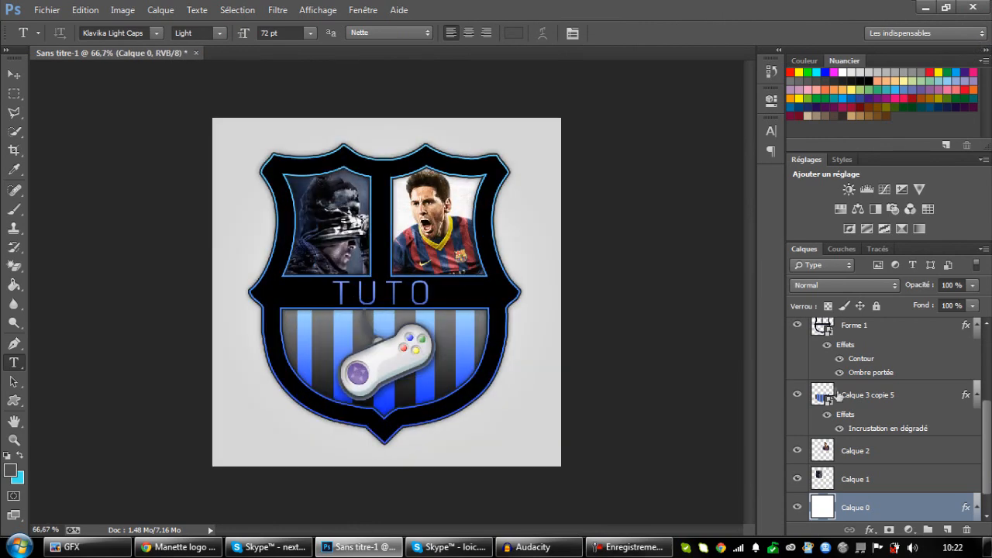
Duplicate all layers above Calque 0, from Calque 1 up to TUTO, and convert the copies into a single smart object.
left_click(925, 478)
left_click(926, 452, "ctrl")
left_click(923, 393, "ctrl")
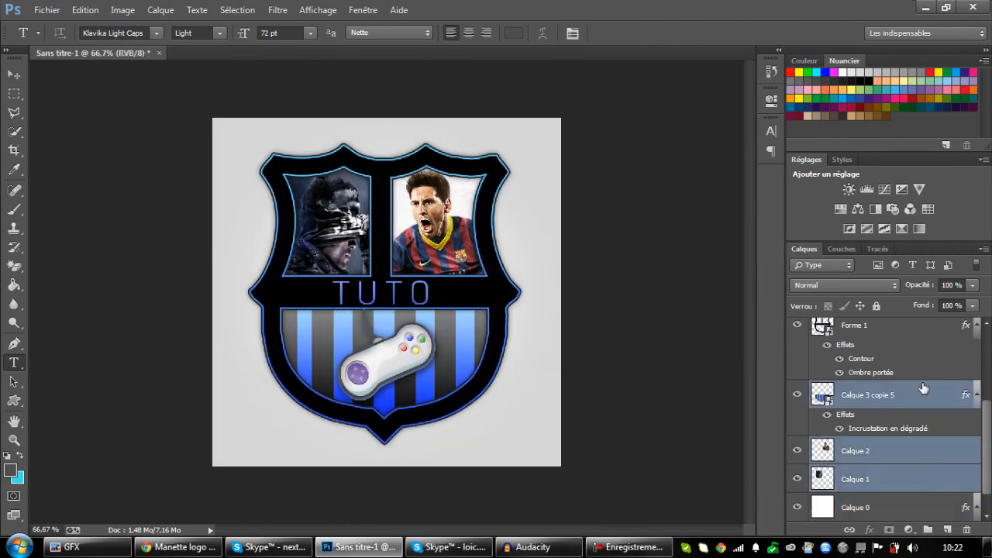
scroll(922, 387, "up", 1)
left_click(920, 381, "ctrl")
scroll(920, 384, "up", 2)
left_click(918, 385, "ctrl")
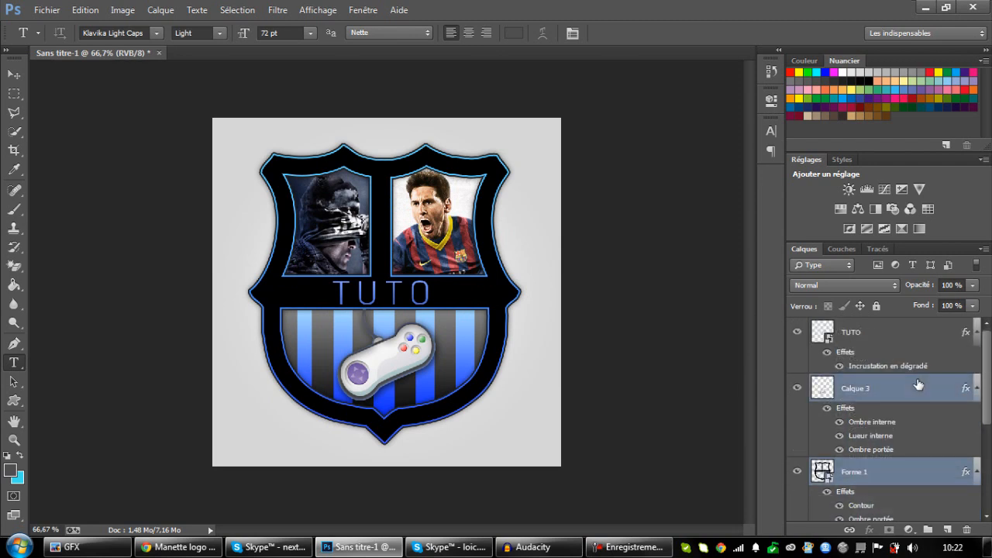
left_click(902, 339, "ctrl")
scroll(899, 357, "down", 4)
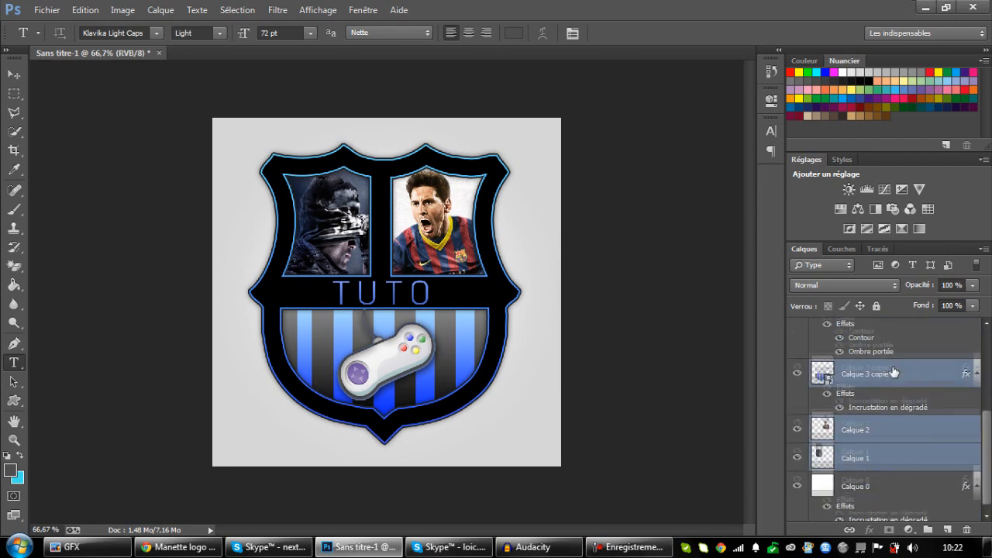
scroll(917, 362, "up", 2)
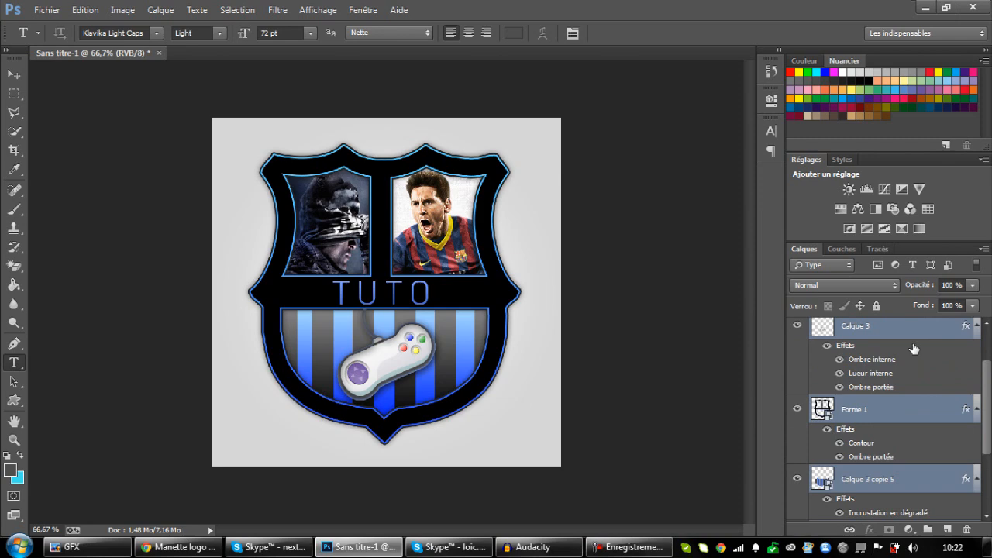
key("ctrl+j")
right_click(916, 345)
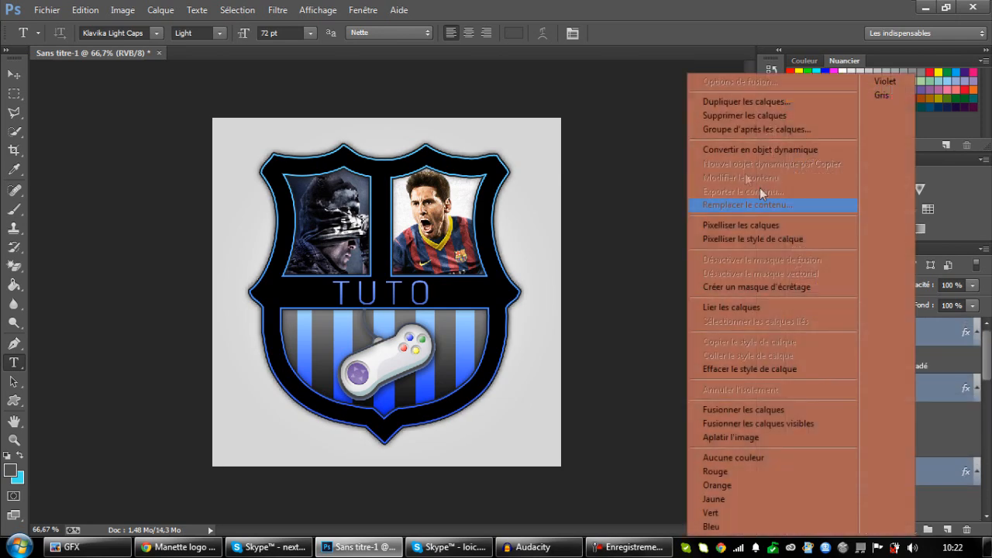
left_click(744, 147)
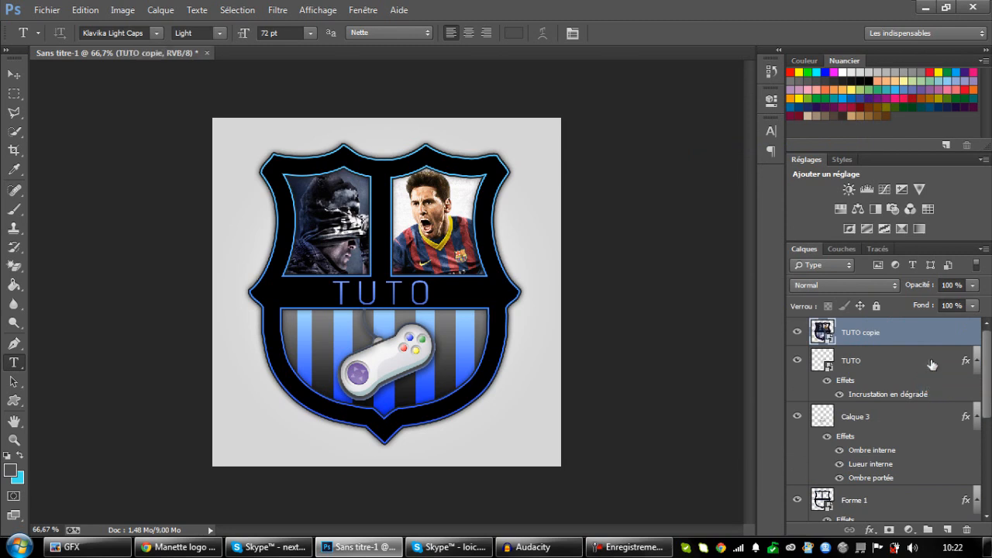
Enlarge the TUTO copie smart object to about 145% so the copied shield extends past the canvas edges.
left_click(936, 372)
scroll(936, 383, "down", 6)
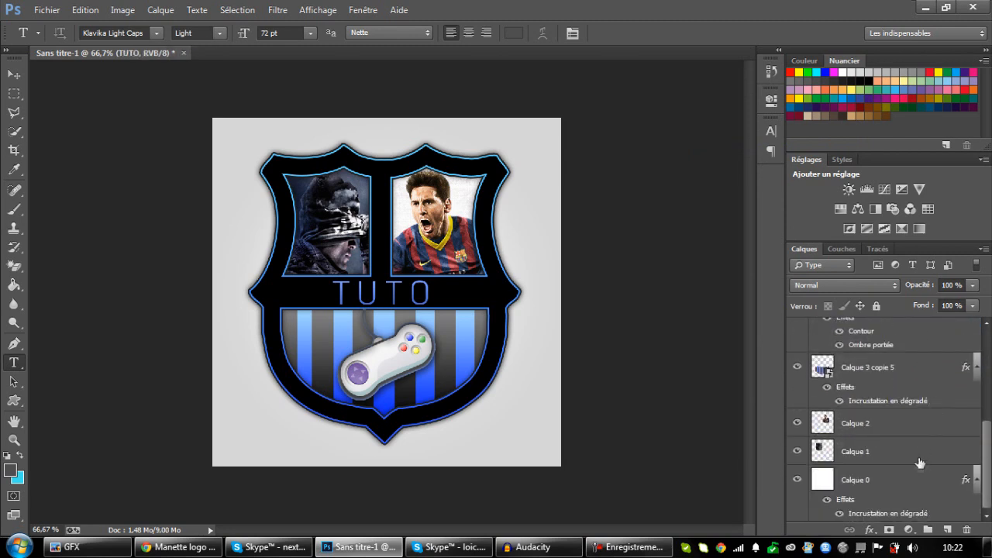
scroll(917, 450, "up", 6)
left_click(898, 325)
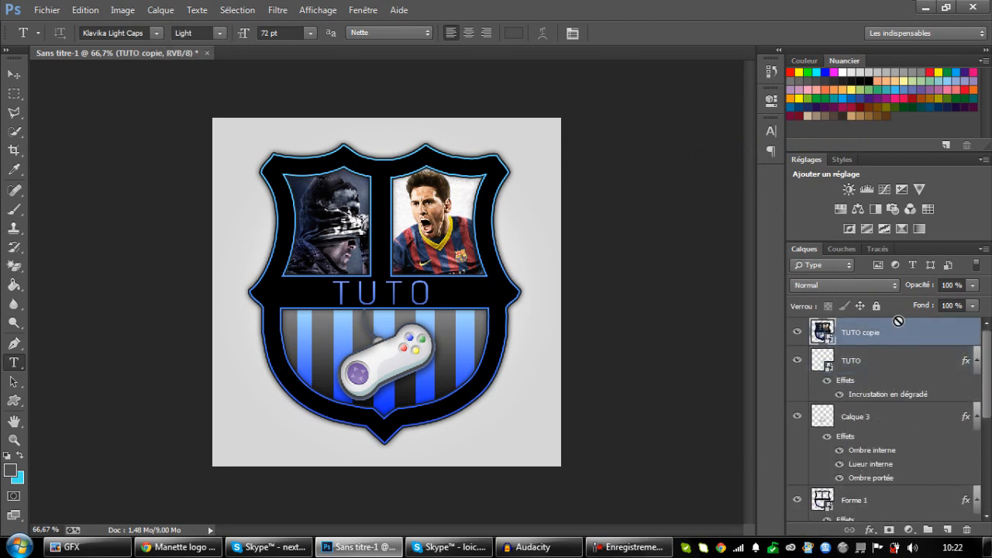
key("ctrl+t")
left_click_drag(583, 142, 571, 207)
key("t")
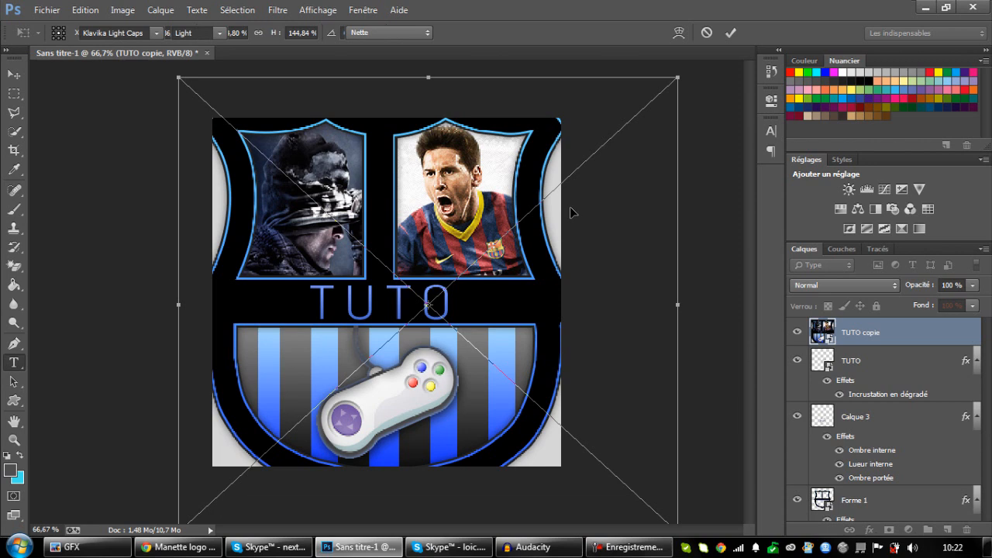
key("Return")
Place the TUTO copie layer between Calque 1 and Calque 0 and set its opacity to 43%.
left_click_drag(922, 341, 918, 478)
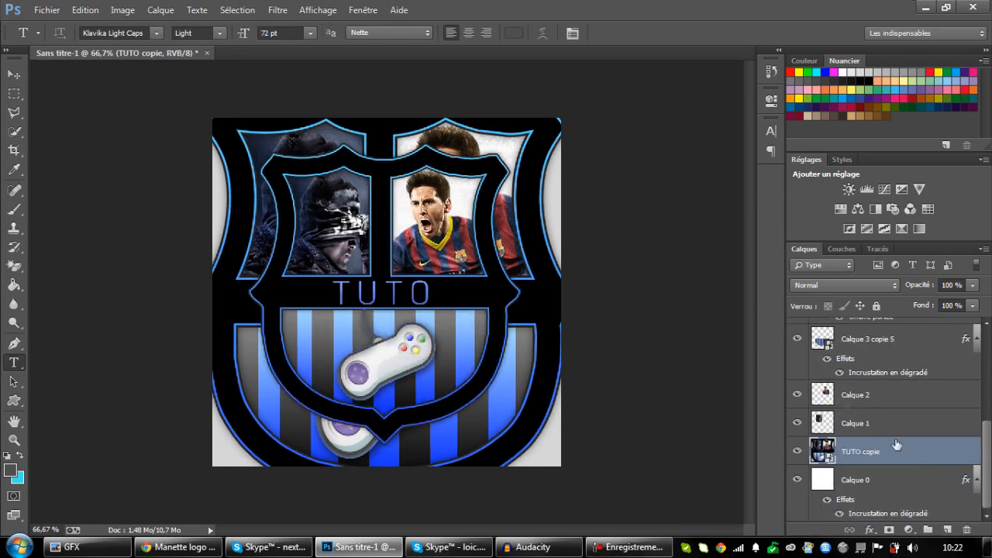
left_click(974, 284)
left_click_drag(921, 302, 929, 300)
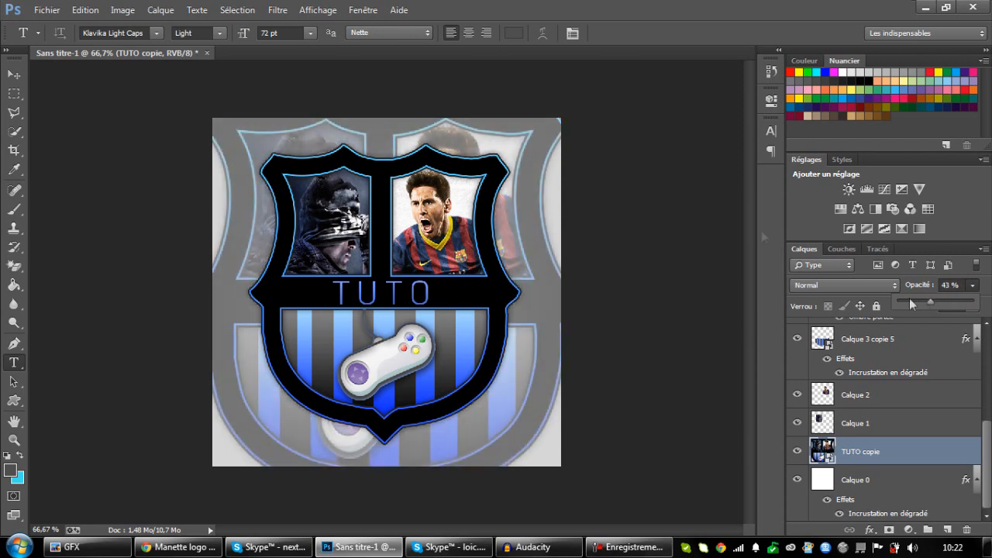
Apply a Gaussian blur with a radius of 4.5 pixels to the TUTO copie layer.
left_click(278, 9)
mouse_move(333, 198)
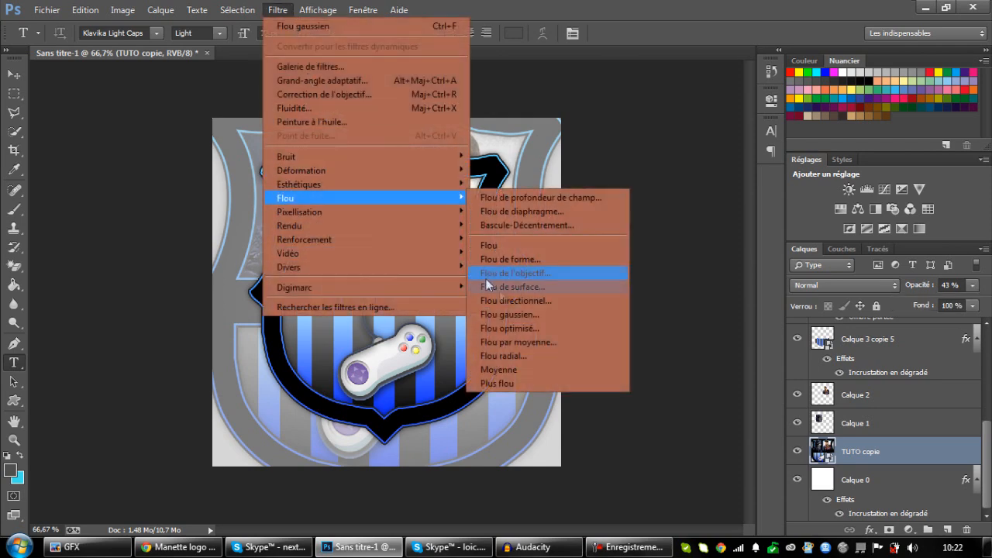
left_click(511, 315)
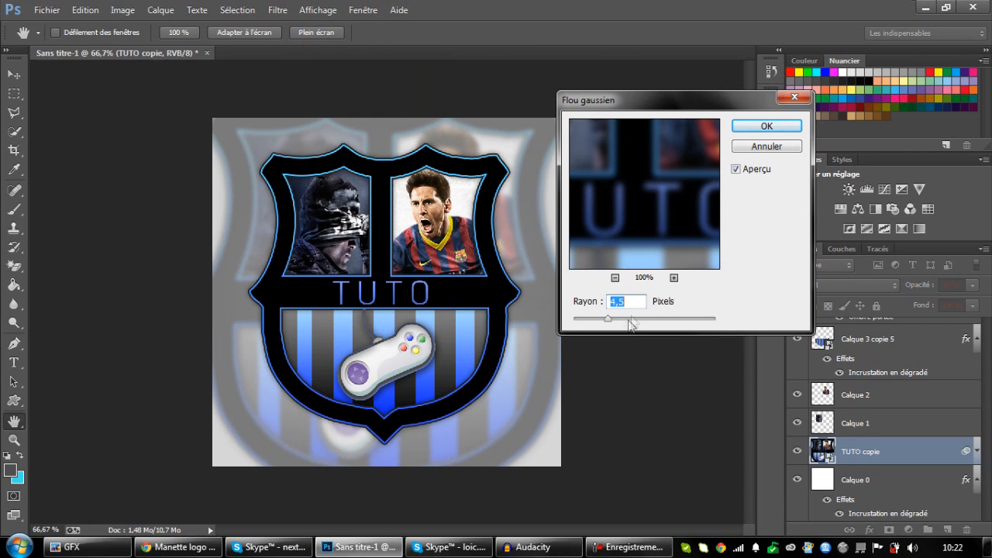
key("Return")
Nudge the blurred background shield slightly and set its opacity to 31%.
key("v")
left_click_drag(325, 249, 319, 243)
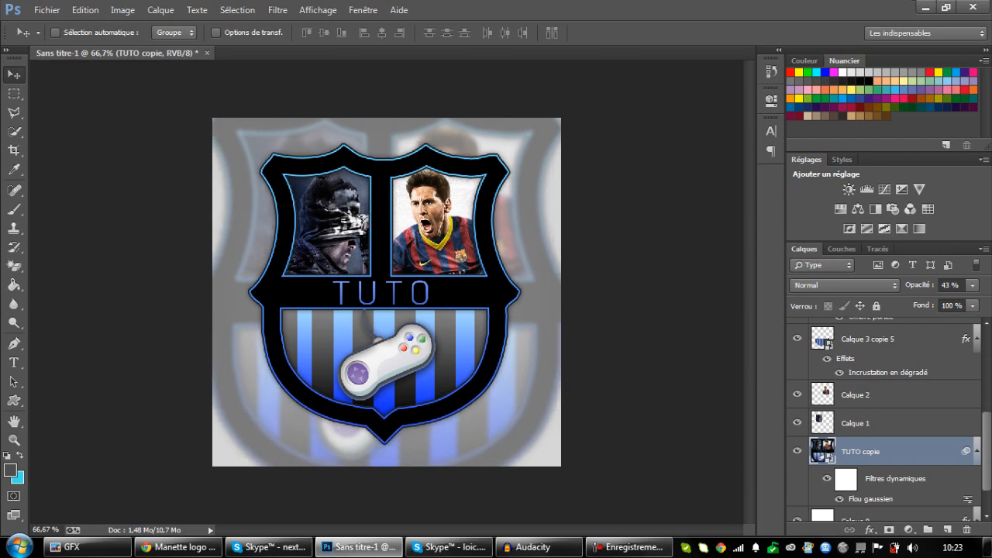
scroll(956, 382, "up", 5)
left_click_drag(929, 289, 917, 286)
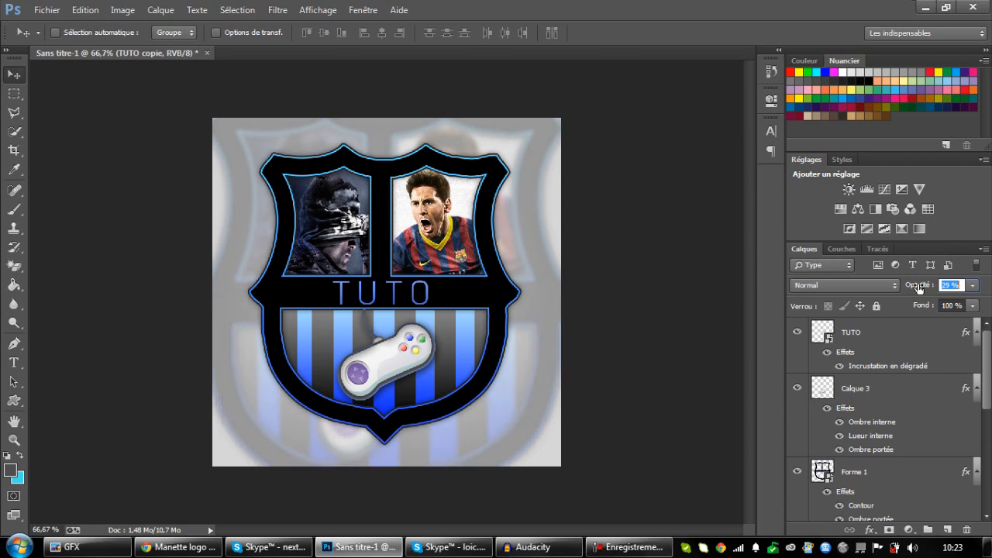
Create a layer group above the TUTO layer and name it cc.
left_click(913, 332)
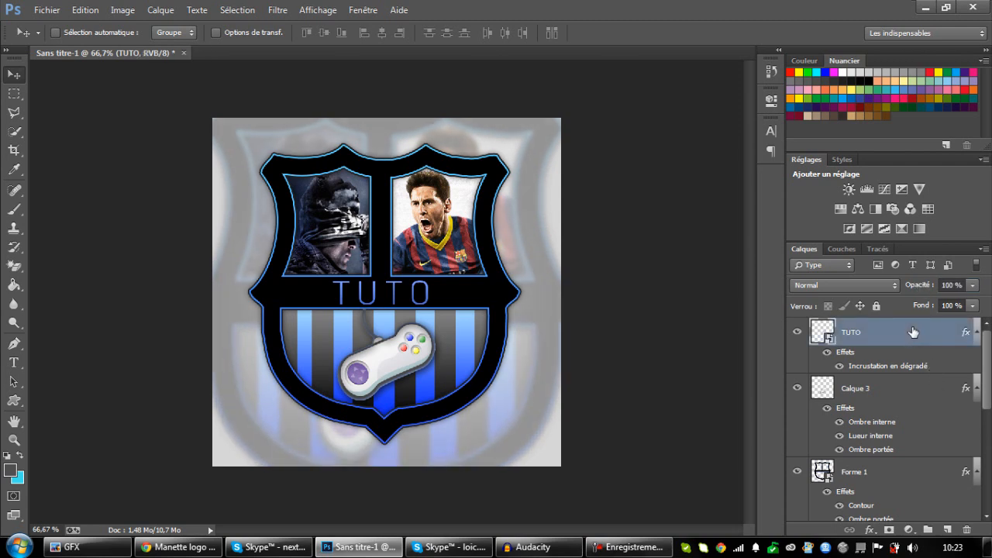
left_click(933, 528)
double_click(863, 326)
type("cc")
key("Return")
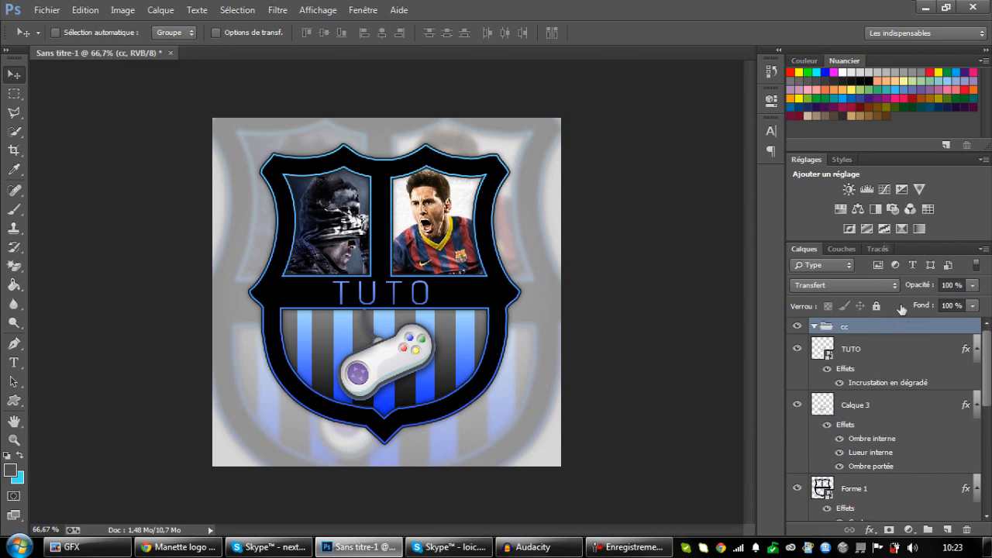
Set the foreground colour to black and paint over the whole canvas with a 445 px brush on a new layer inside the cc group.
left_click(17, 214)
left_click(10, 470)
left_click(558, 380)
left_click(800, 191)
left_click(368, 116)
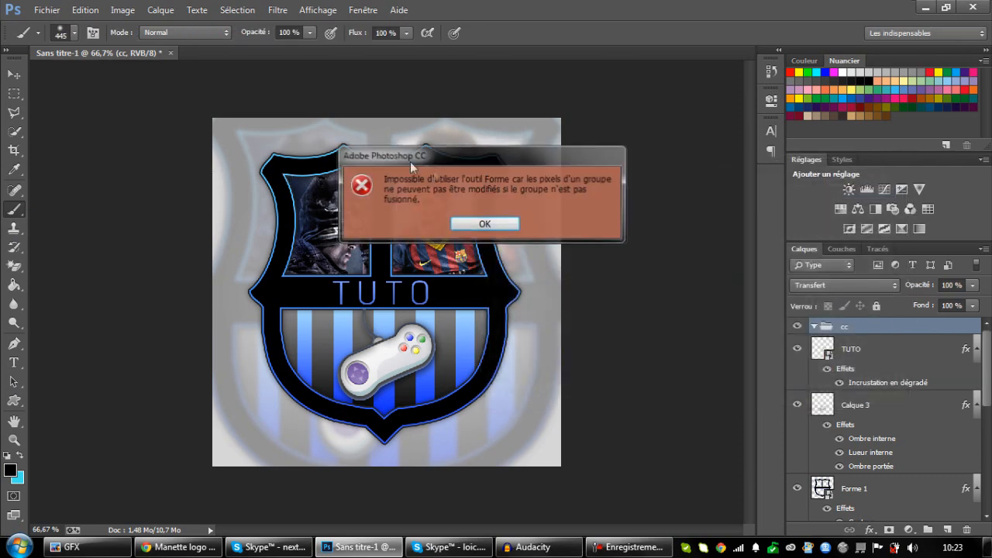
left_click(497, 225)
left_click(952, 530)
mouse_move(179, 139)
left_mouse_down()
mouse_move(141, 174)
mouse_move(512, 348)
mouse_move(248, 488)
mouse_move(457, 461)
left_mouse_up()
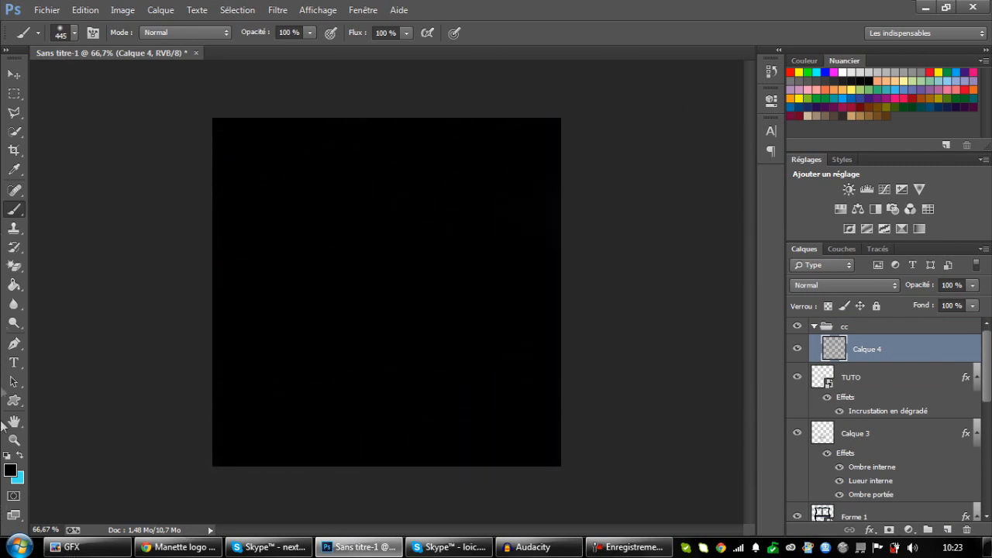
Erase the centre of the black Calque 4 layer with a soft 851 px eraser at 0% hardness to form a vignette.
left_click(14, 266)
left_click(70, 264)
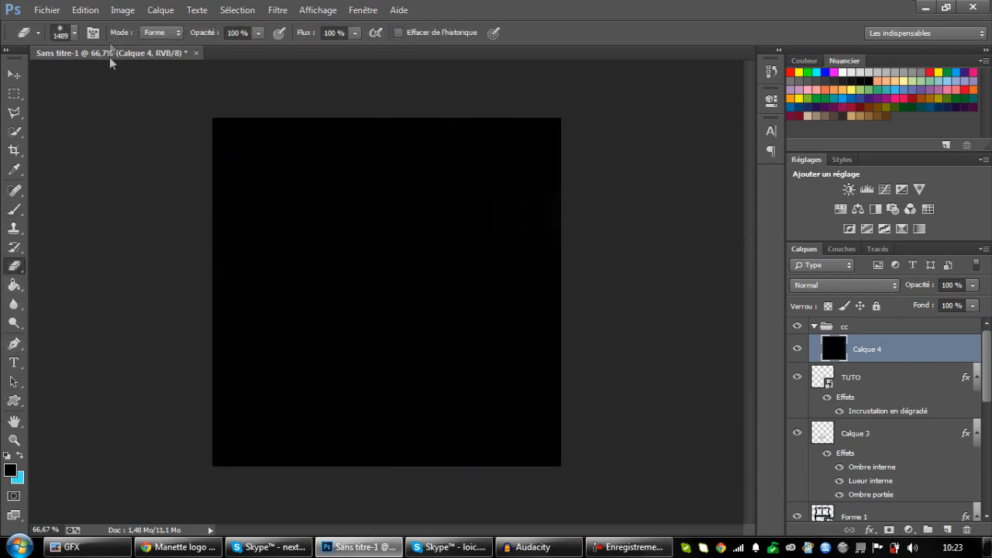
left_click(74, 33)
left_click_drag(176, 78, 170, 78)
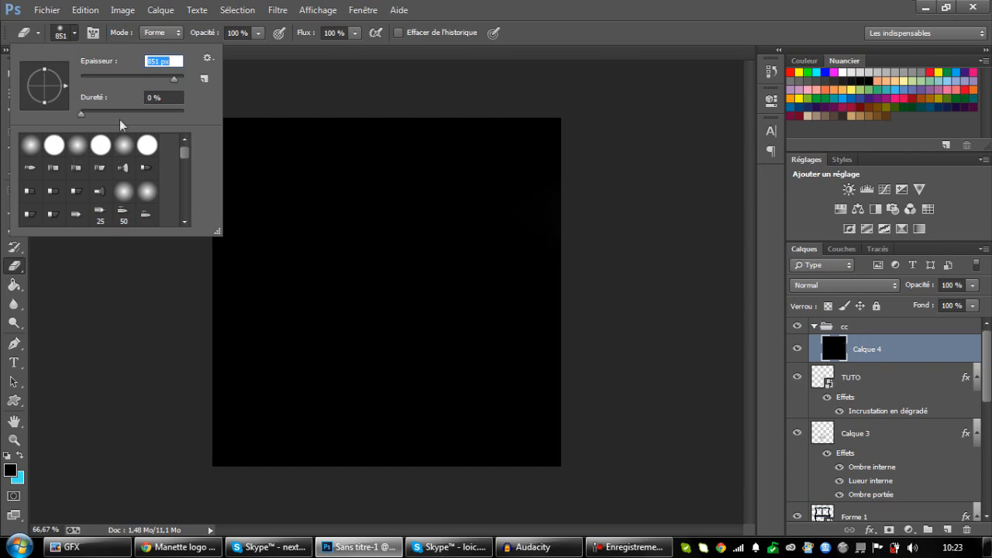
left_click(385, 286)
left_click(387, 287)
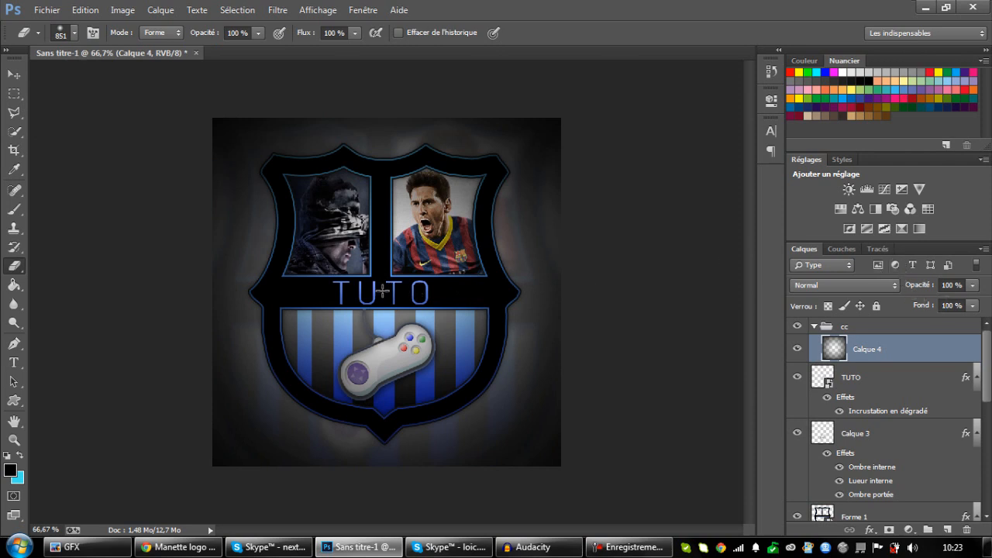
left_click(385, 290)
Set the opacity of the Calque 4 vignette layer to 82%.
left_click(971, 285)
left_click(952, 301)
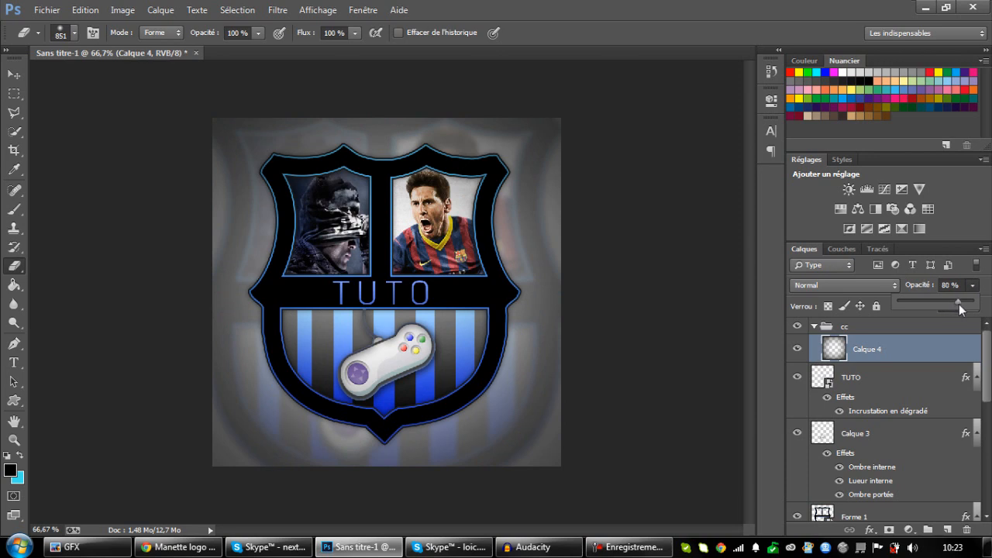
left_click_drag(960, 308, 962, 307)
Add a Brightness/Contrast adjustment above Calque 4 in the cc group with brightness 40 and contrast 27.
left_click(15, 74)
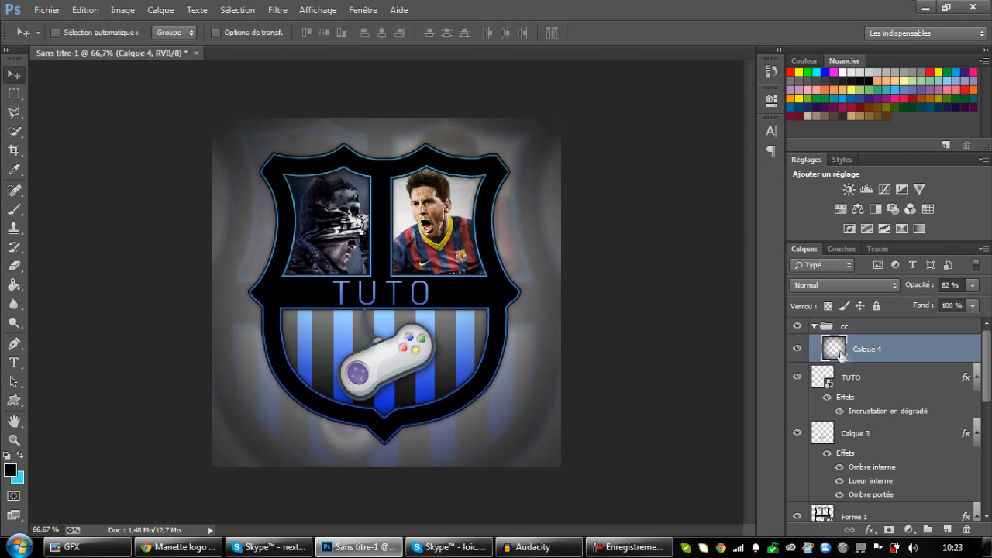
left_click(880, 365)
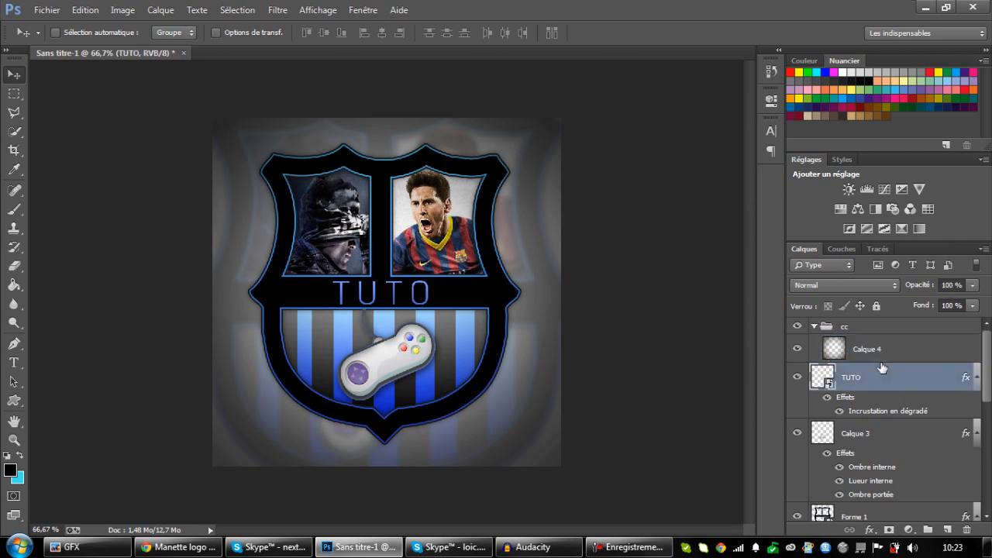
left_click(892, 358)
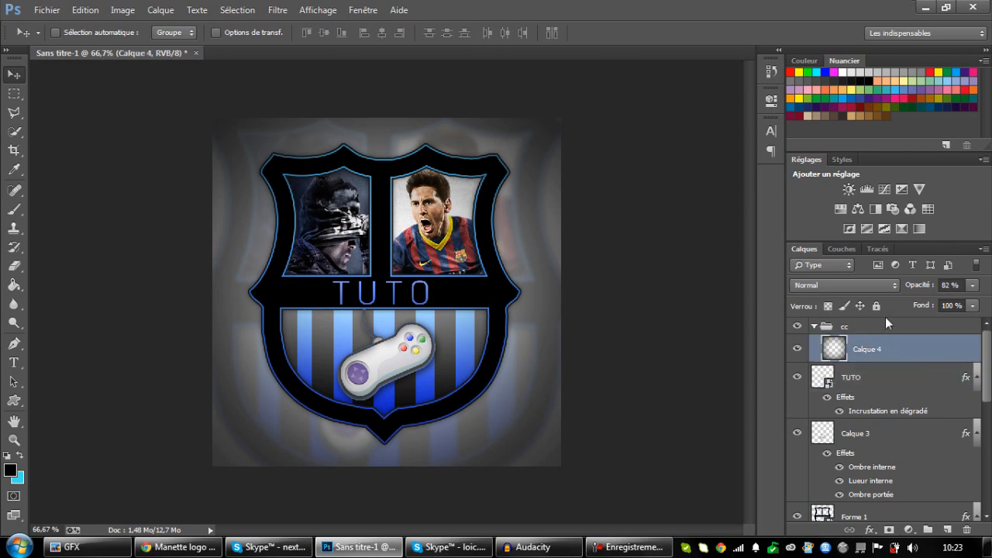
left_click(849, 189)
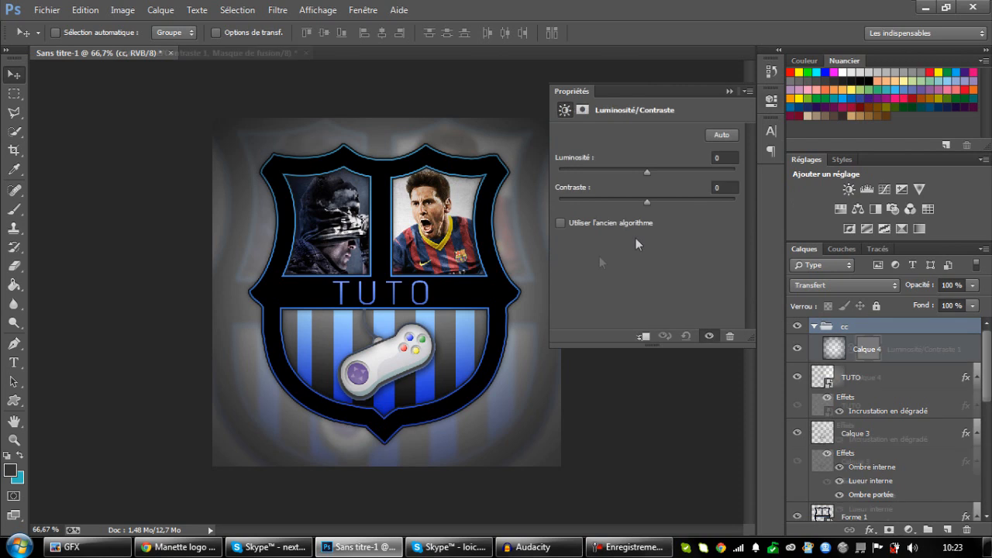
left_click_drag(671, 205, 671, 206)
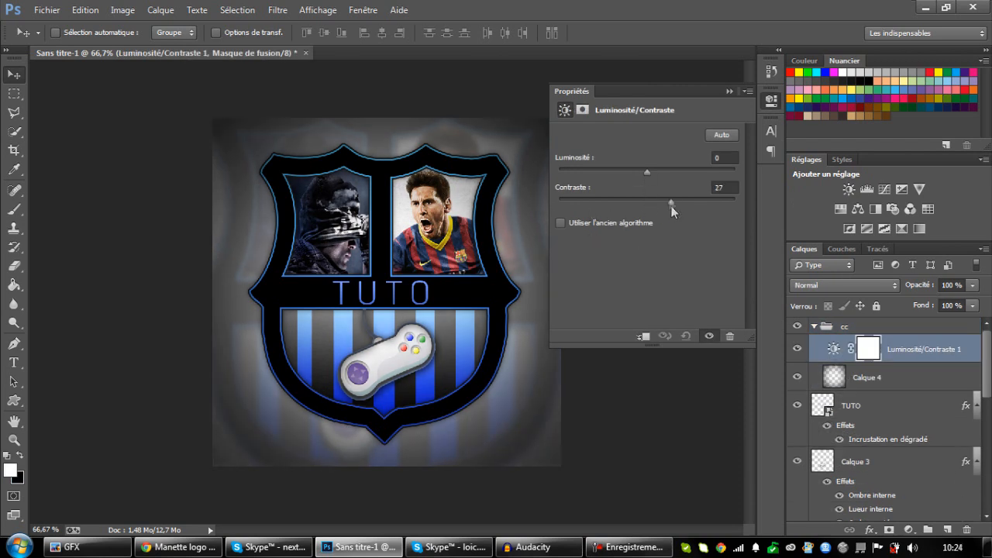
left_click_drag(647, 172, 670, 177)
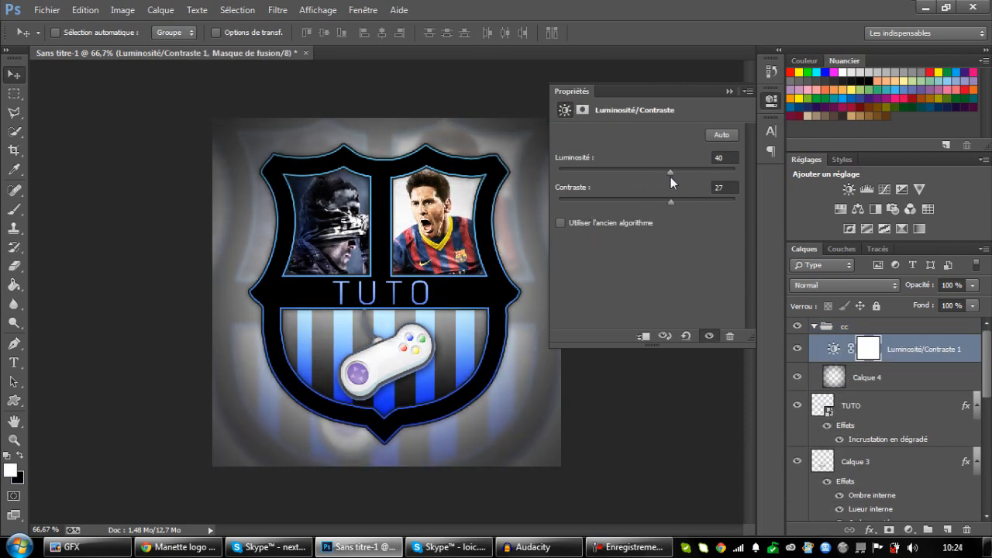
left_click(727, 91)
Add a warming (85) photo filter at 25% density, and a Curves adjustment above it with the RGB curve pulled down to darken the image.
left_click(892, 208)
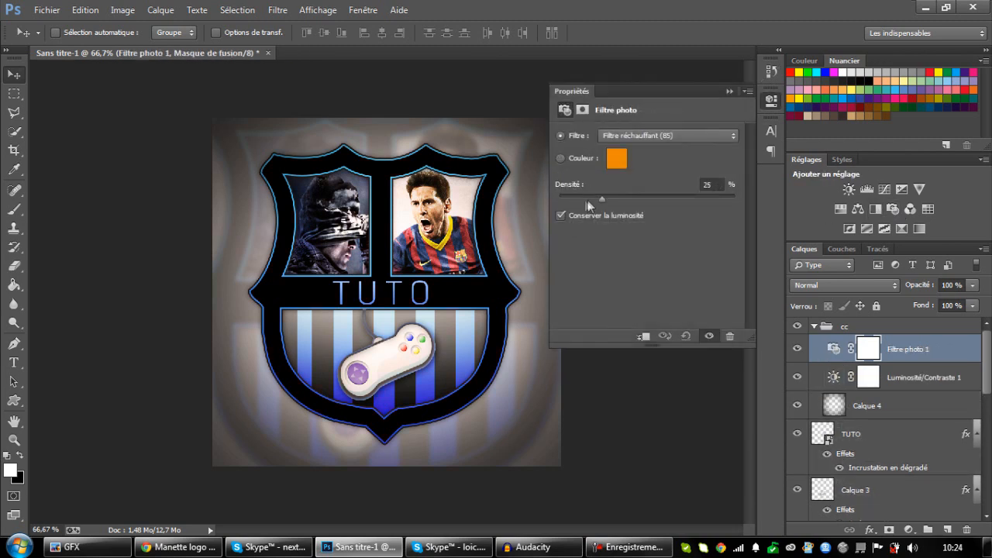
left_click(728, 91)
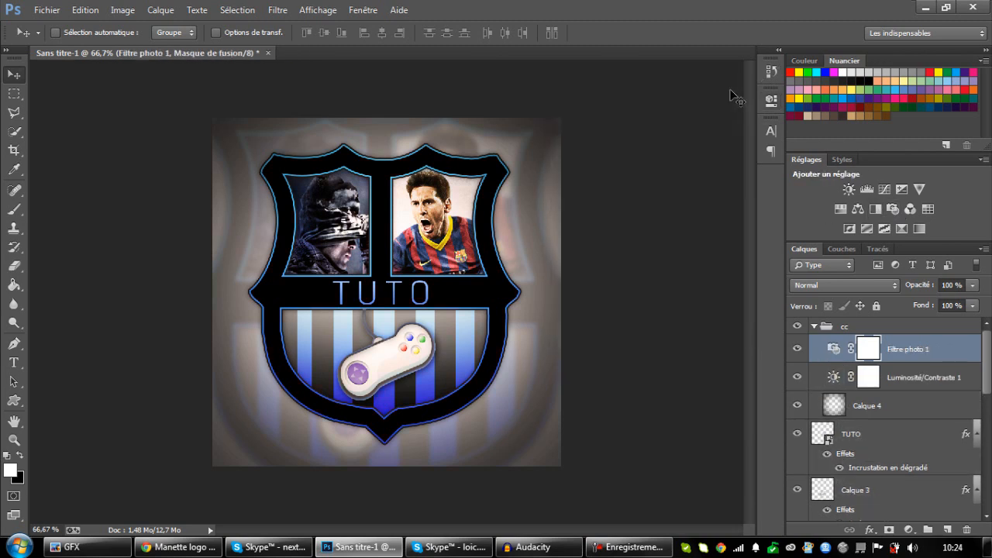
left_click(889, 190)
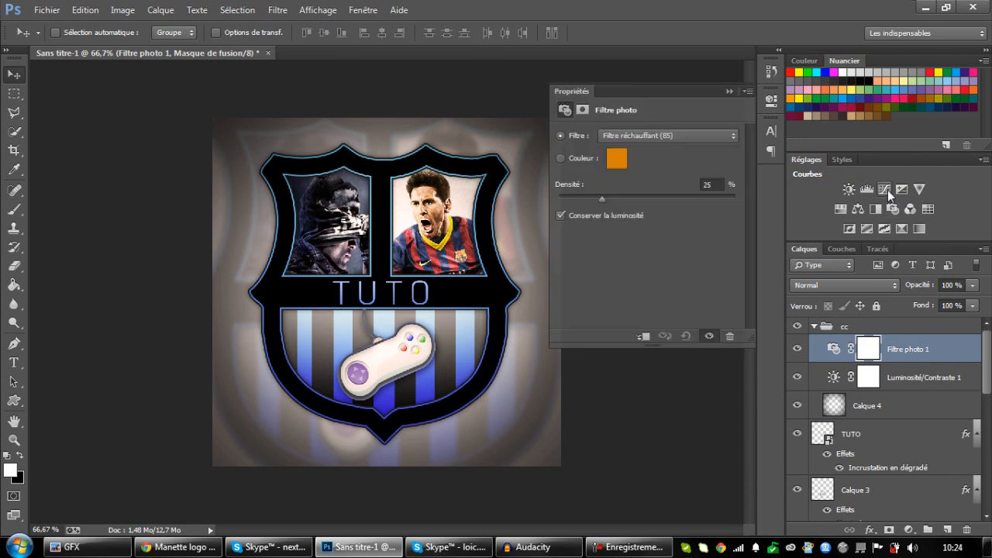
left_click_drag(644, 255, 643, 268)
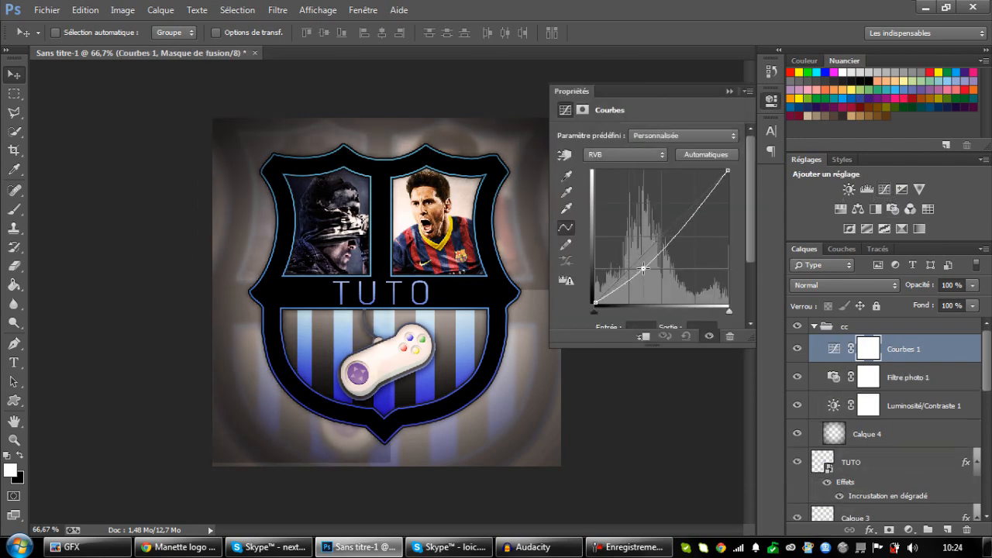
Shape the Courbes 1 RGB curve into an S by raising a highlight point and lowering the shadow point slightly.
left_click_drag(694, 204, 714, 174)
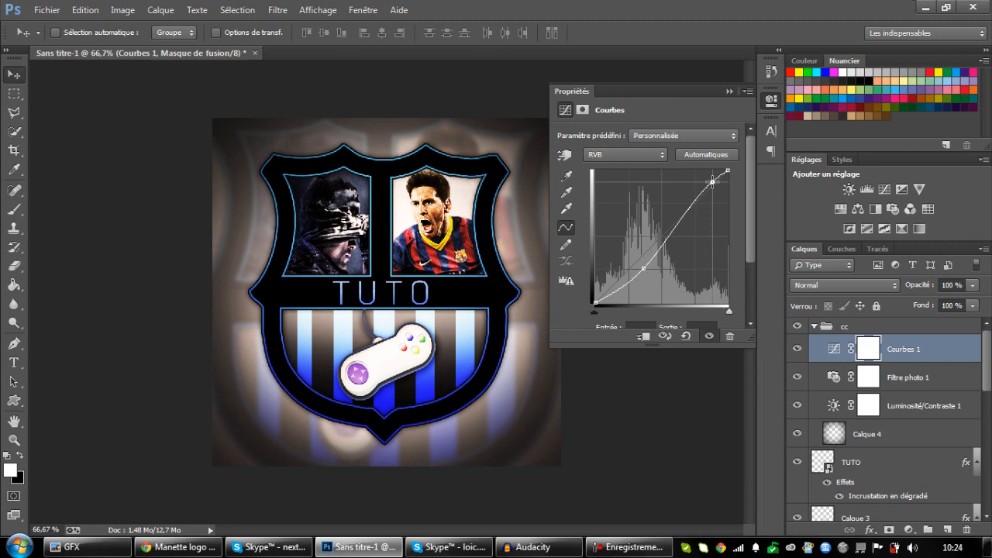
left_click_drag(641, 269, 641, 271)
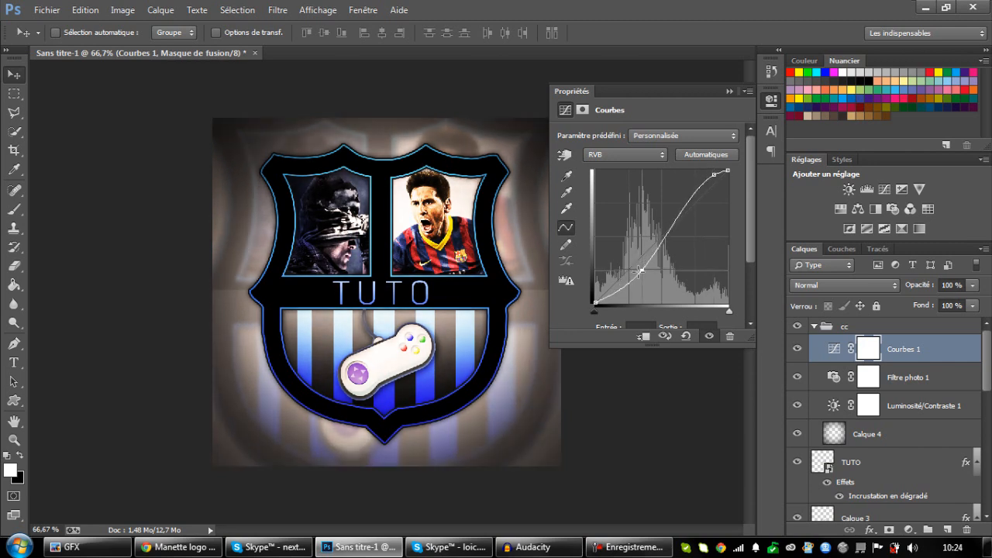
left_click(728, 91)
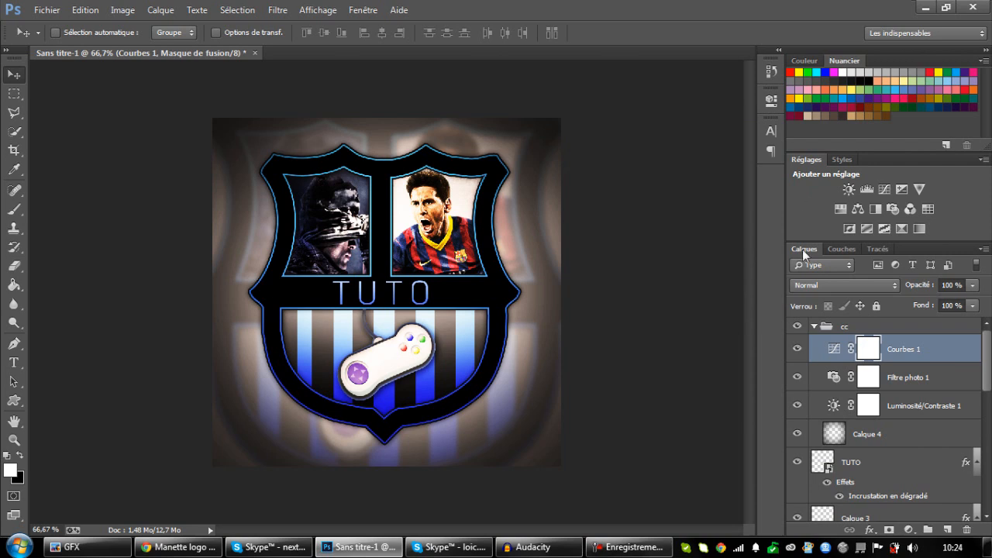
Add a Color Balance adjustment above the curves, shifting the midtones toward cyan and blue and slightly toward magenta.
left_click(857, 209)
left_click_drag(627, 174, 595, 169)
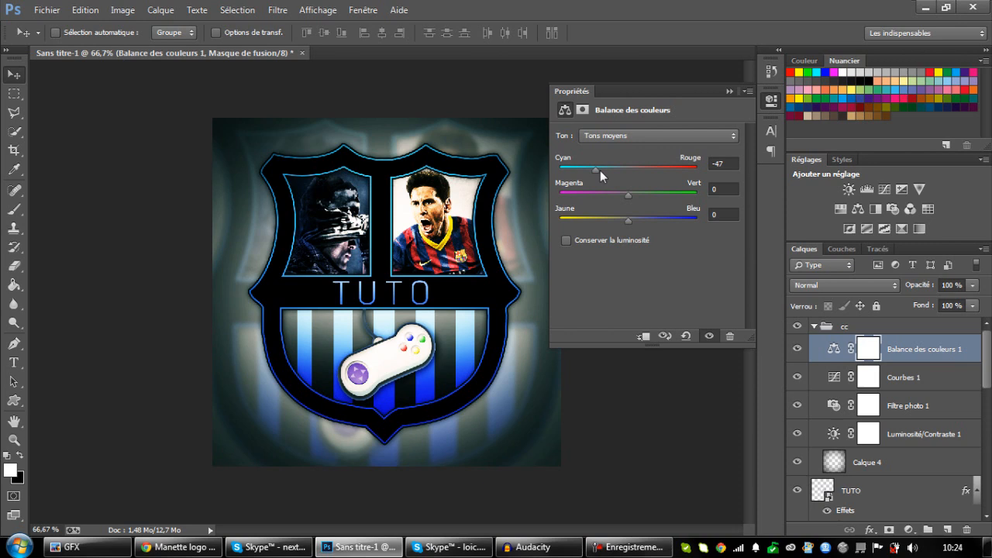
mouse_move(628, 221)
left_mouse_down()
mouse_move(699, 223)
mouse_move(645, 227)
left_mouse_up()
mouse_move(629, 201)
left_mouse_down()
mouse_move(659, 202)
mouse_move(626, 200)
left_mouse_up()
mouse_move(595, 169)
left_mouse_down()
mouse_move(652, 170)
mouse_move(598, 170)
left_mouse_up()
left_click(729, 91)
Set the opacity of the Calque 4 vignette layer to 100%.
left_click(864, 462)
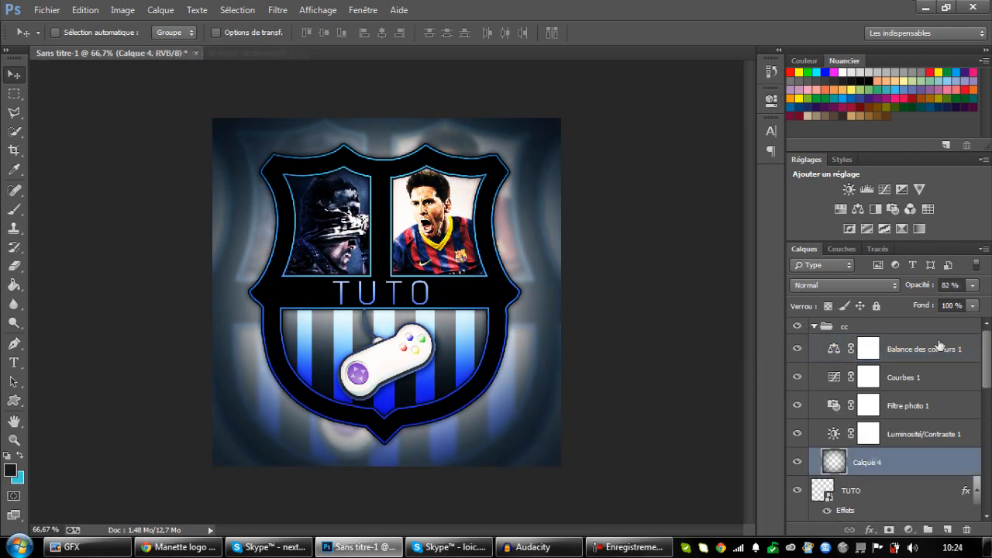
left_click(930, 285)
type("100")
key("Return")
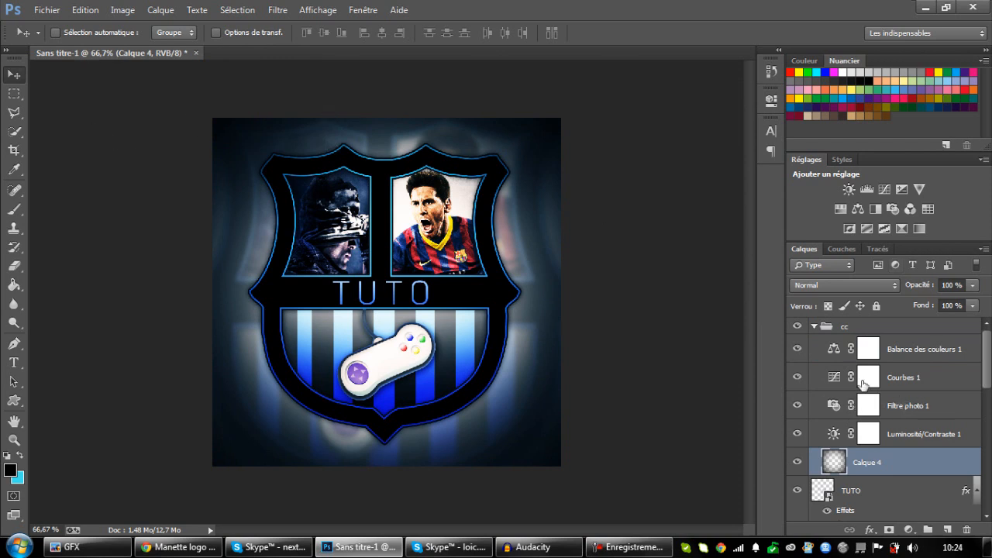
Stamp all visible layers into a new layer above the cc group and toggle its visibility to check it.
left_click(874, 328)
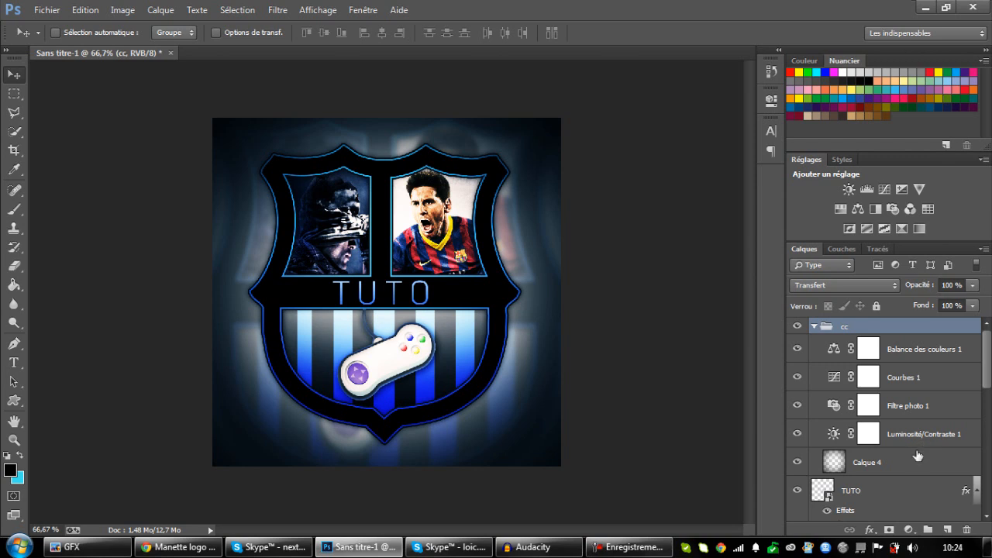
left_click_drag(917, 455, 917, 447)
left_click_drag(919, 447, 918, 448)
key("ctrl+shift+alt+e")
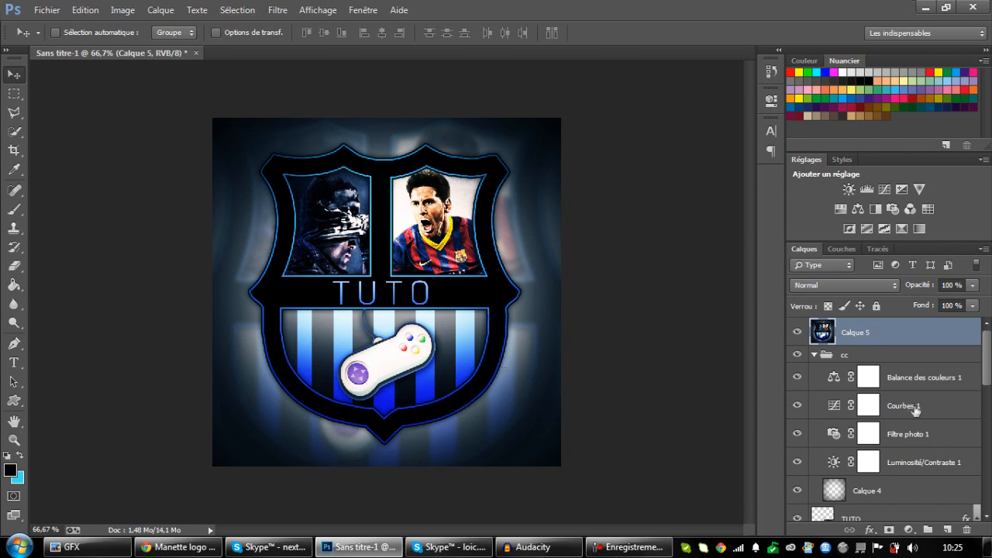
left_click(797, 332)
left_click(799, 333)
Apply a Gaussian blur with a radius of 4.5 pixels to the merged layer Calque 5.
left_click(287, 14)
mouse_move(348, 198)
left_click(509, 314)
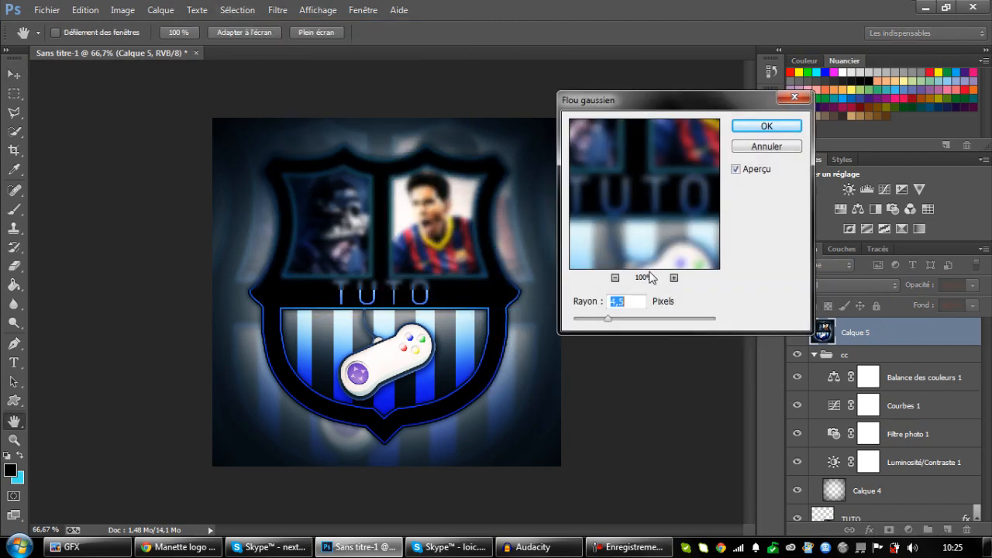
left_click(758, 125)
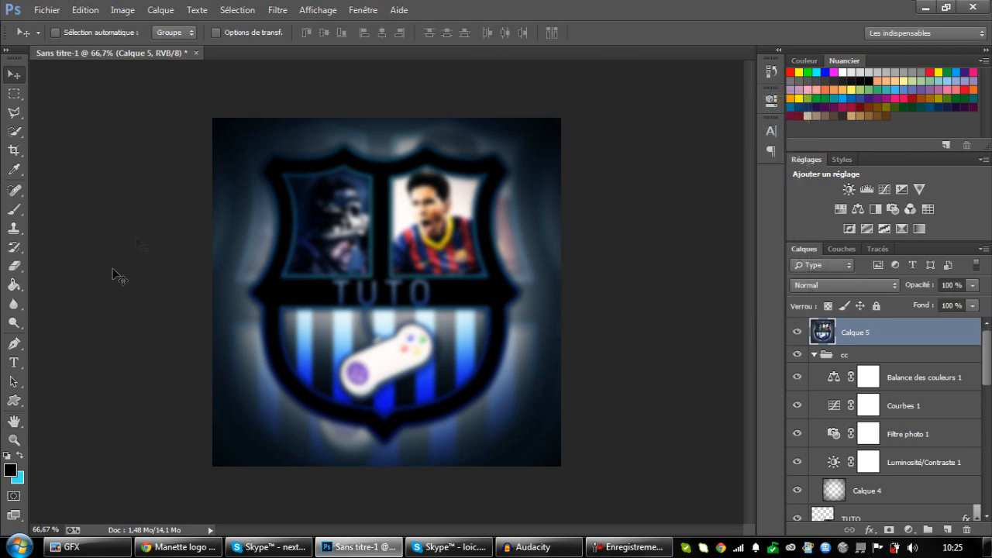
Erase the blur over the shield on Calque 5 with a soft 303 px eraser at 0% hardness, and compare before and after.
left_click(13, 267)
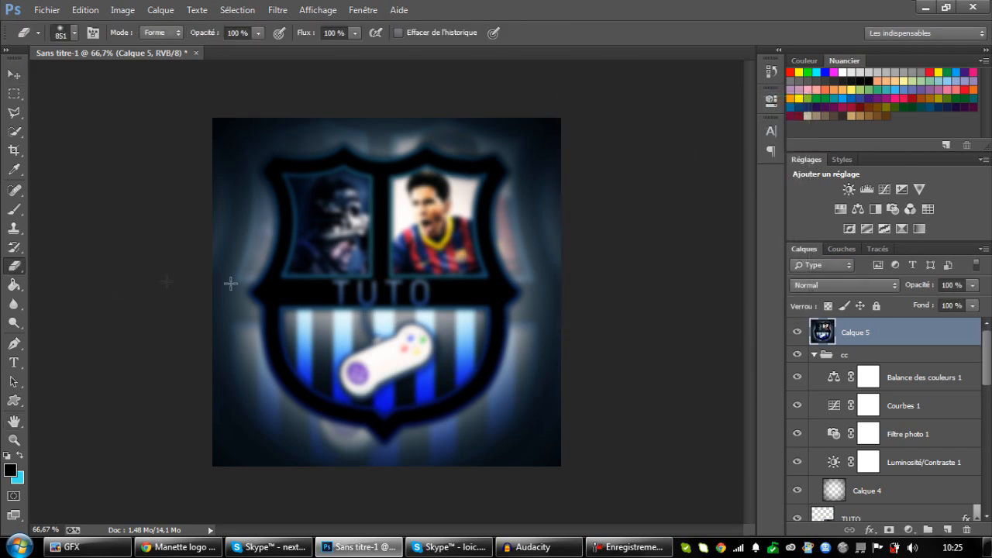
left_click(74, 32)
left_click_drag(151, 80, 162, 81)
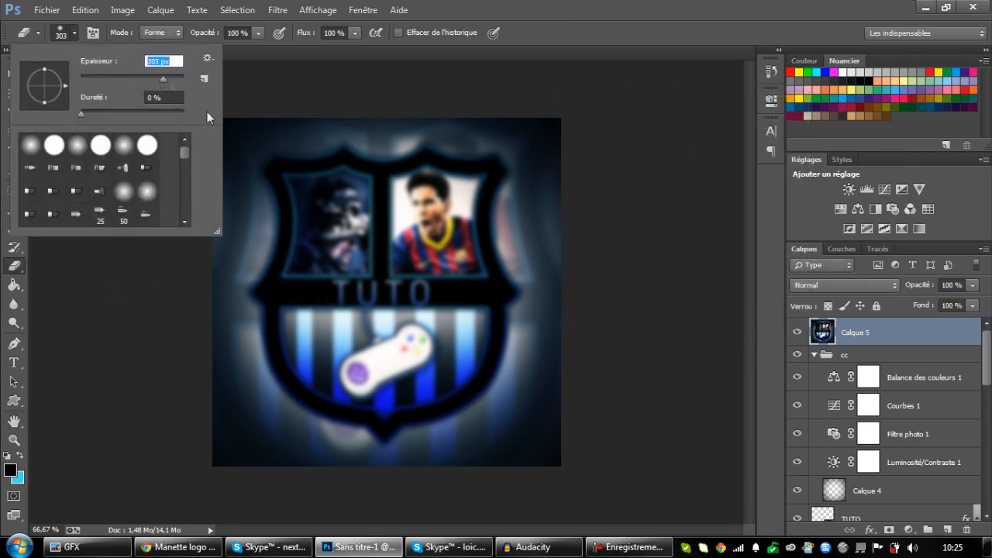
mouse_move(327, 382)
left_mouse_down()
mouse_move(399, 357)
mouse_move(279, 251)
mouse_move(406, 218)
mouse_move(521, 296)
left_mouse_up()
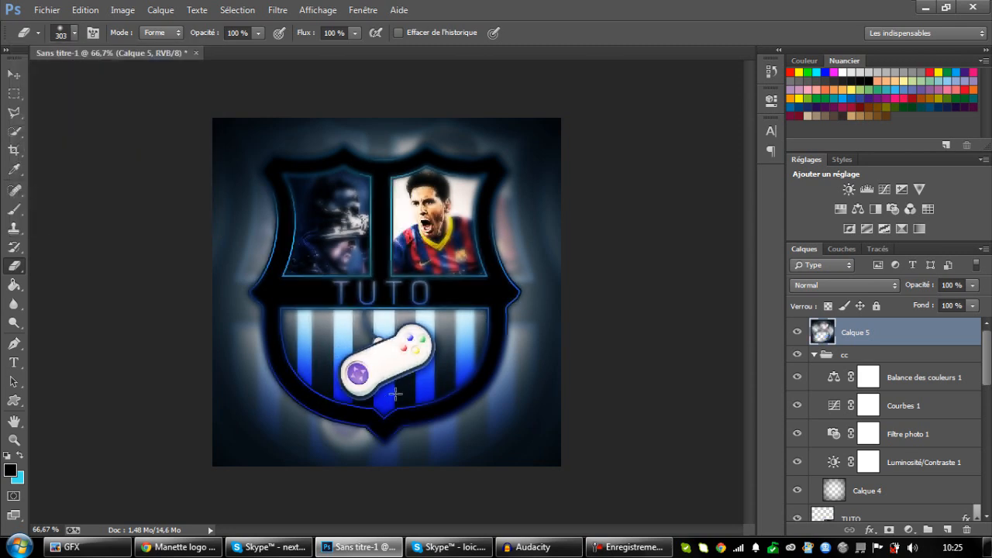
left_click(324, 165)
mouse_move(344, 300)
left_mouse_down()
mouse_move(440, 297)
mouse_move(459, 268)
mouse_move(438, 197)
left_mouse_up()
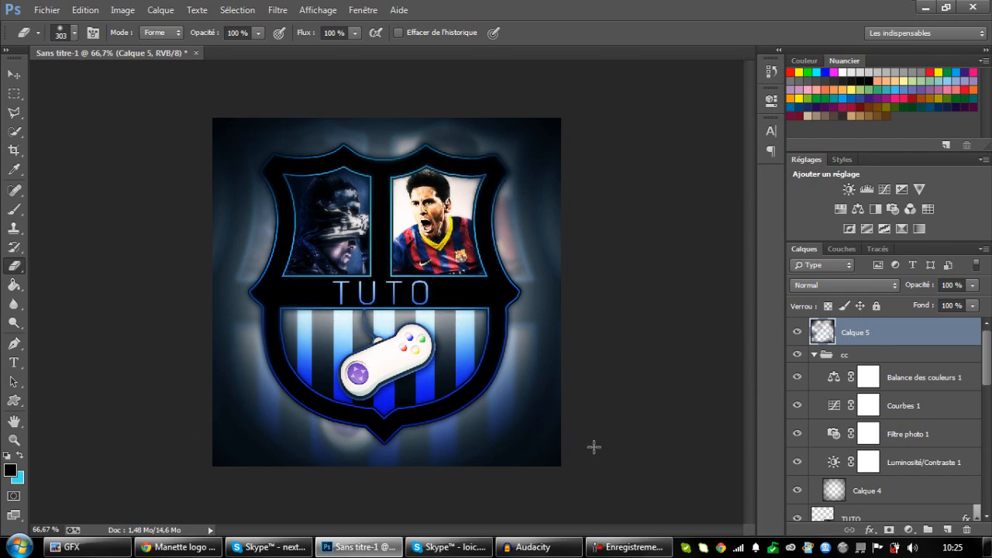
left_click(797, 333)
left_click(798, 333)
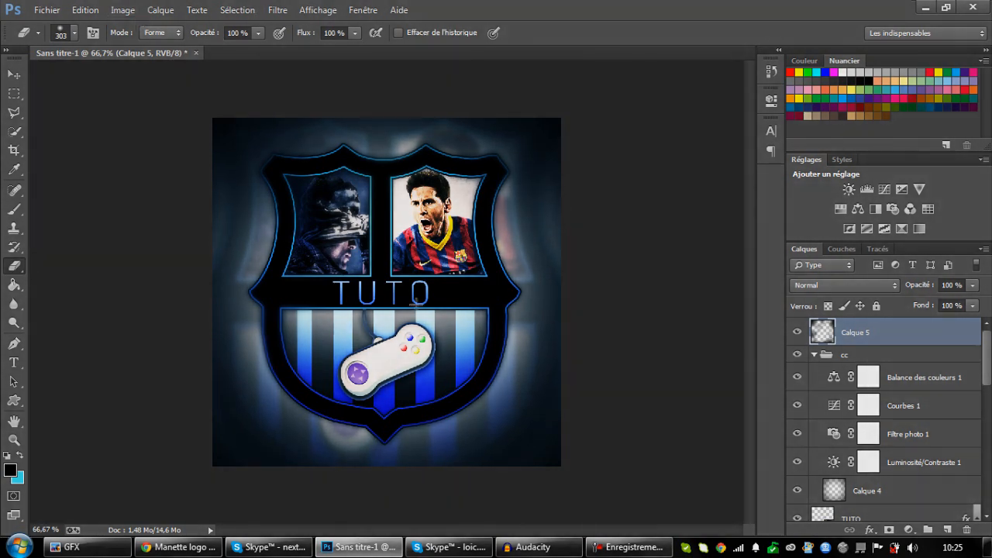
left_click(14, 75)
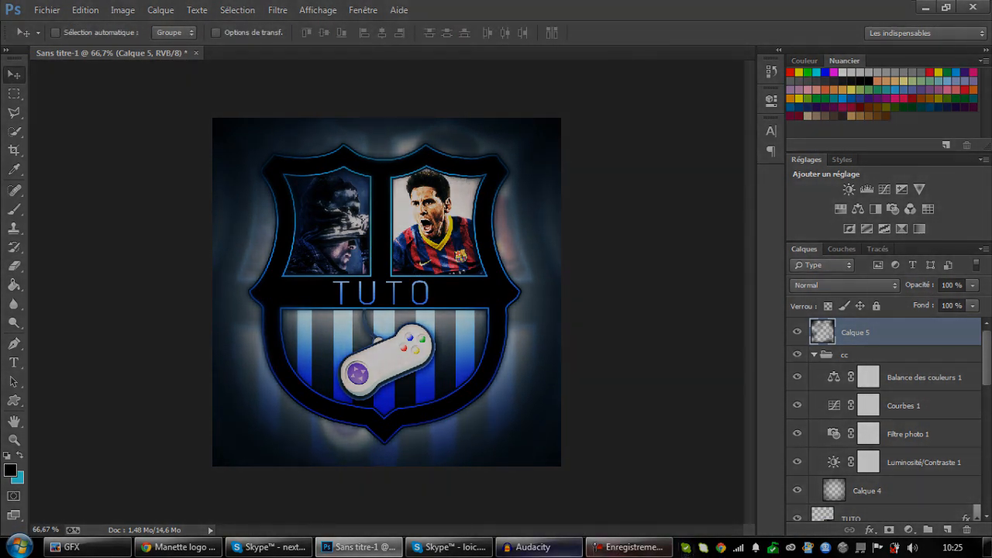
left_click(628, 547)
left_click(653, 547)
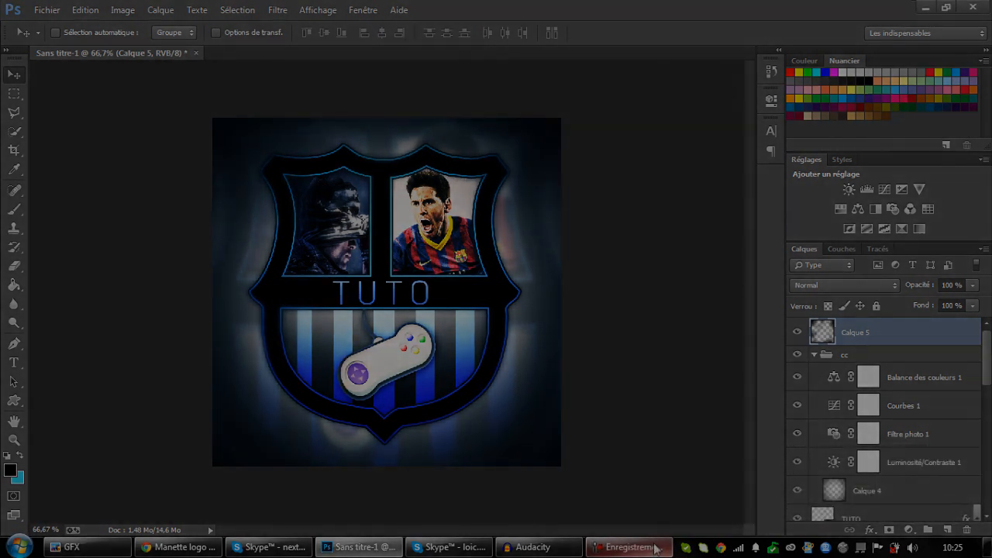